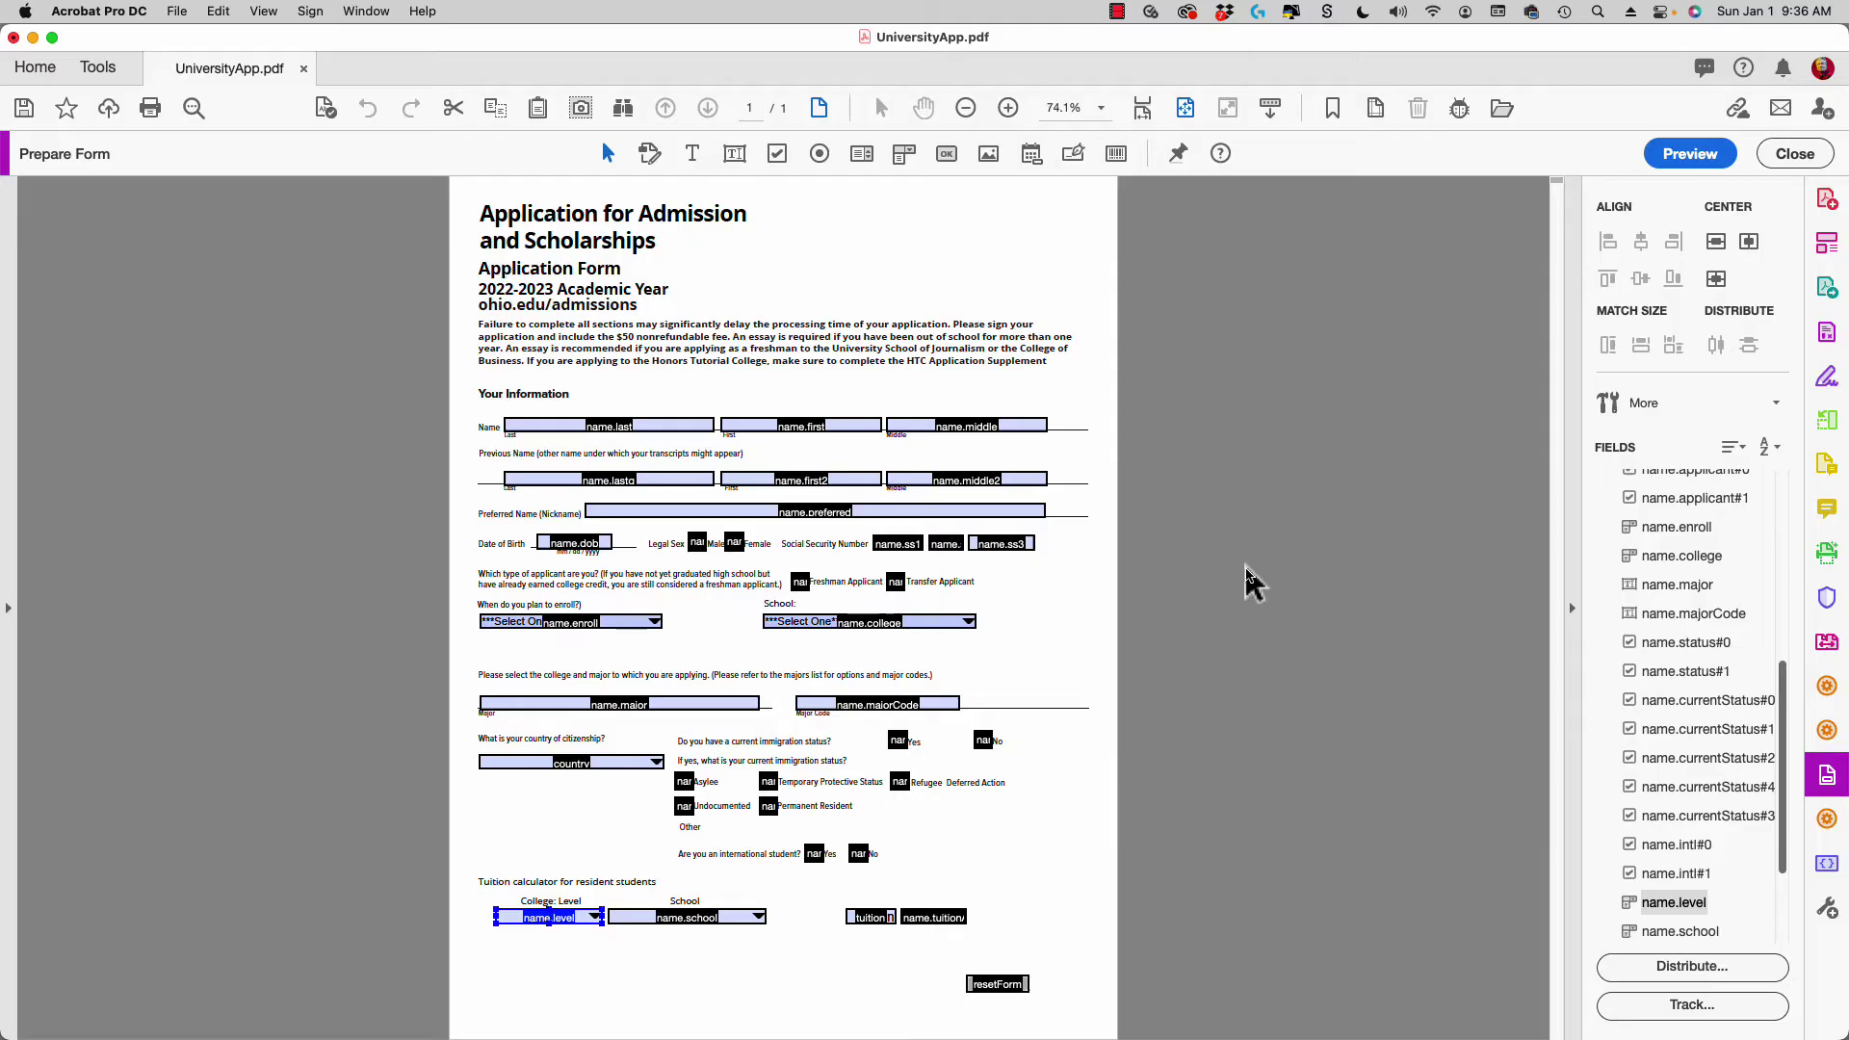
- Deselect the name.level field by clicking an empty area of the form
left_click(903, 155)
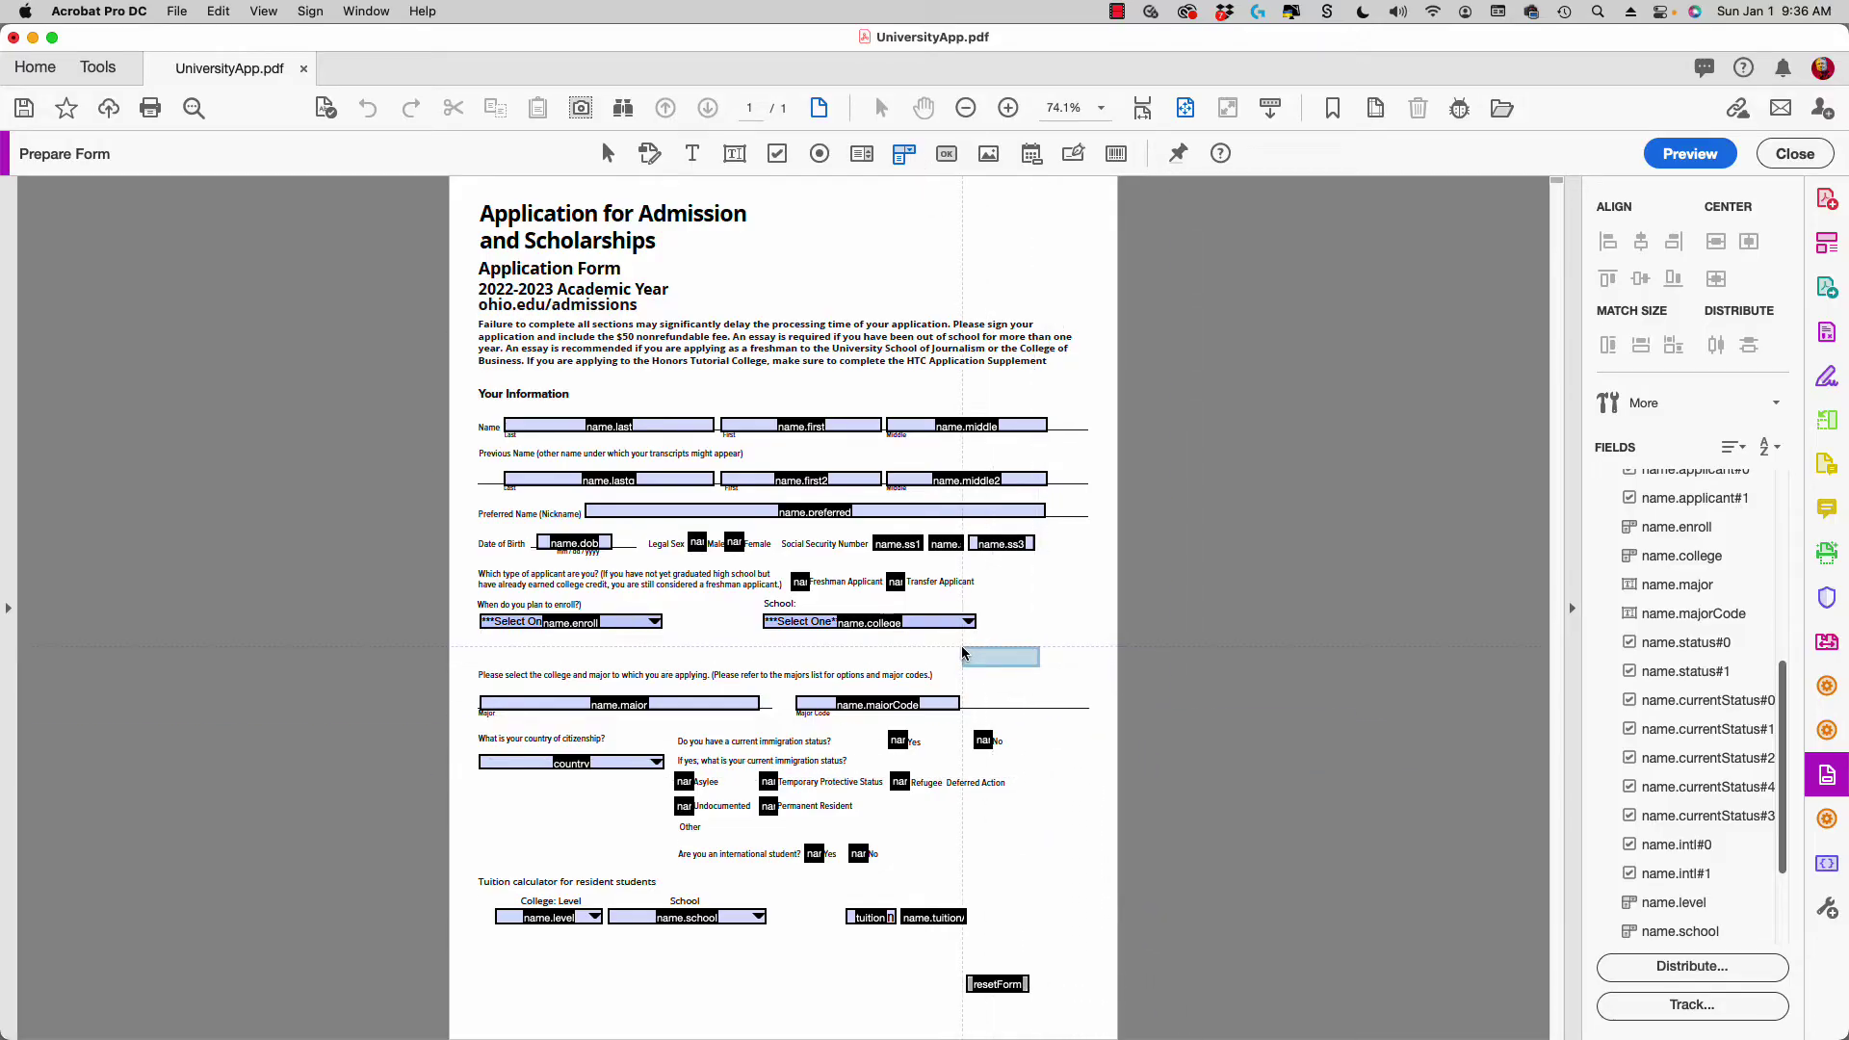
- Draw a dropdown below the School field and add itemOne as its first choice
left_click_drag(963, 654, 1103, 682)
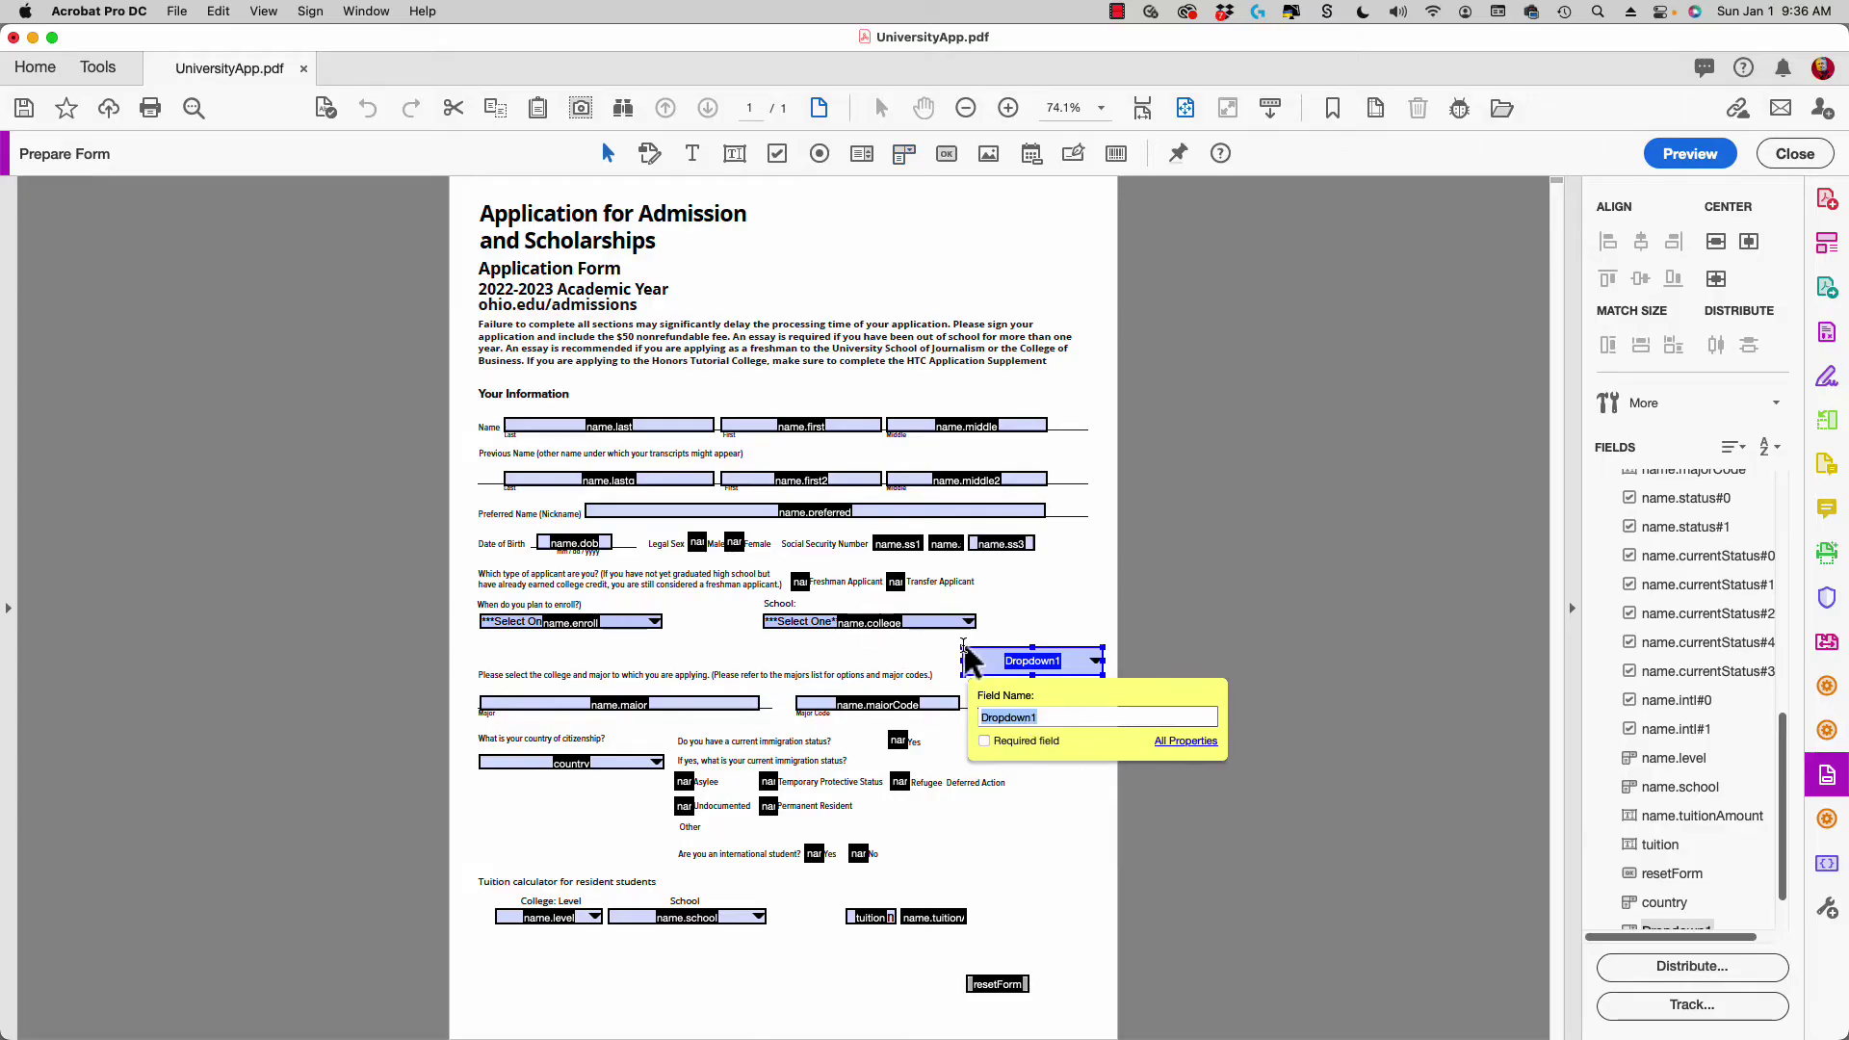
left_click(1187, 741)
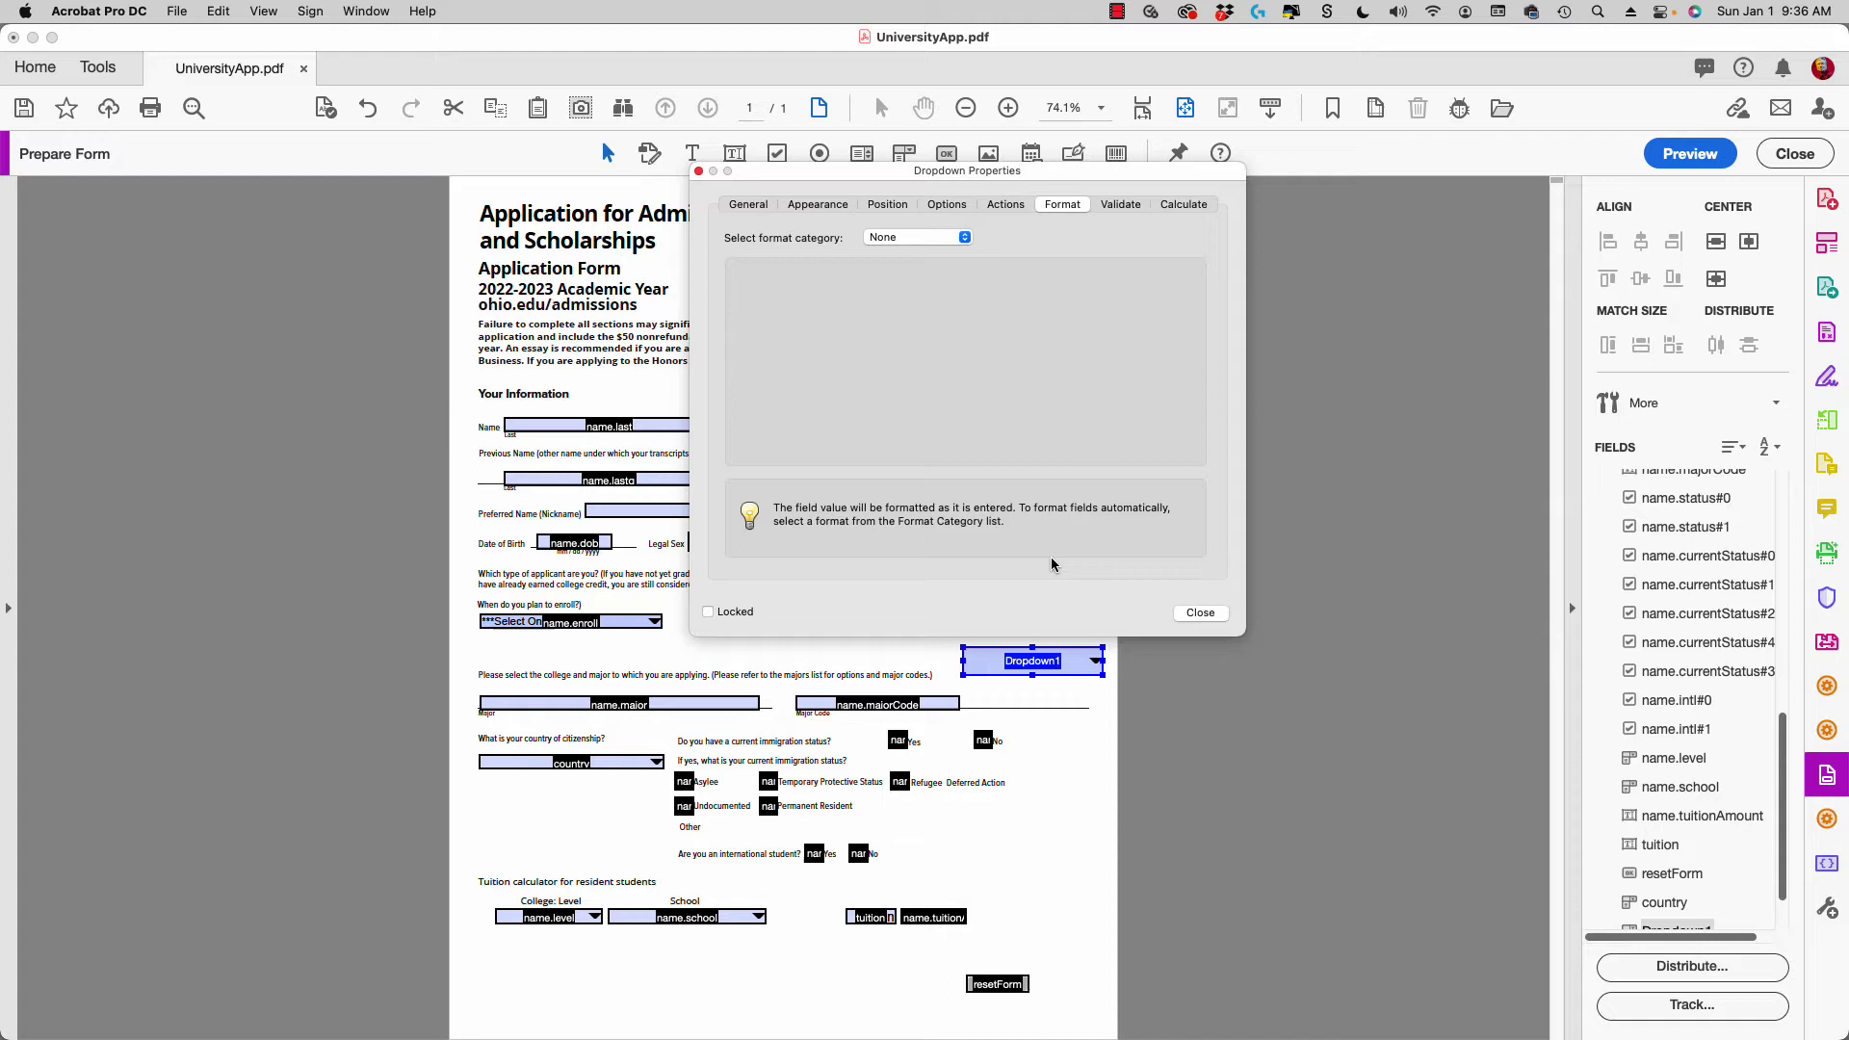
left_click(947, 205)
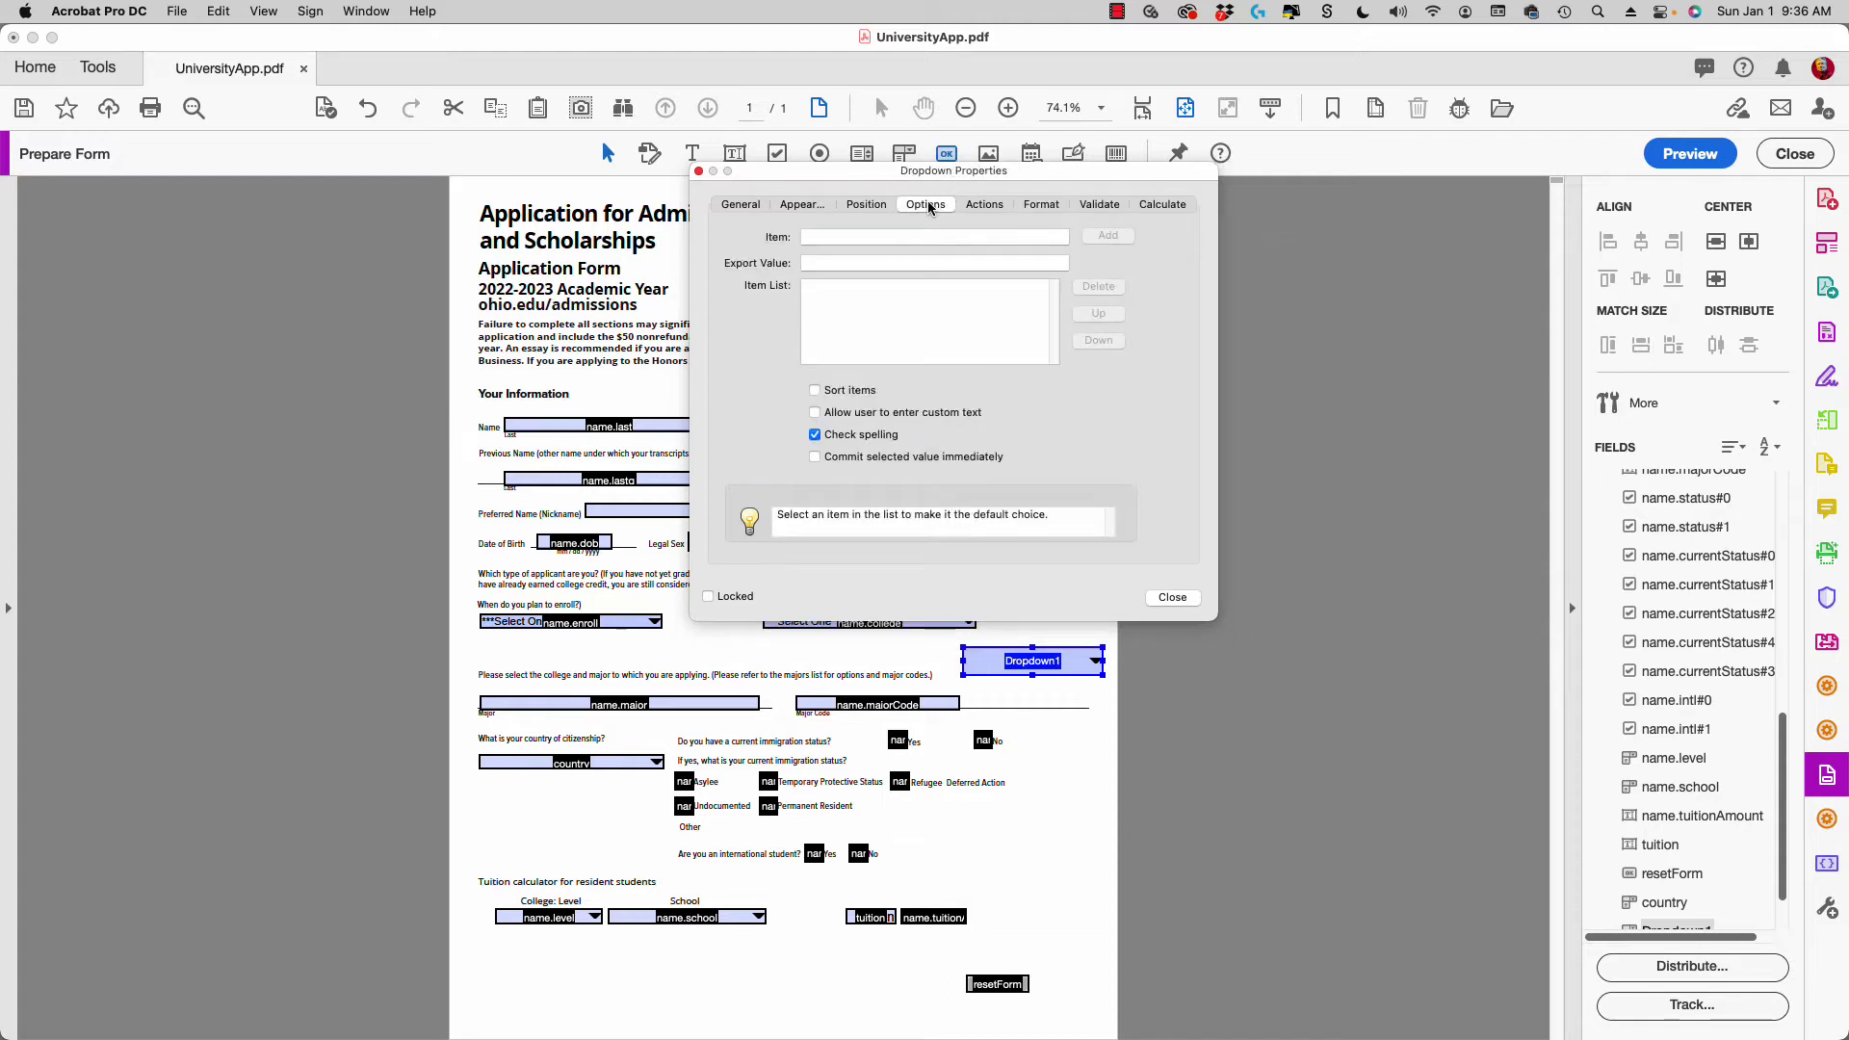
left_click(832, 236)
type("ItemOne")
left_click(1108, 235)
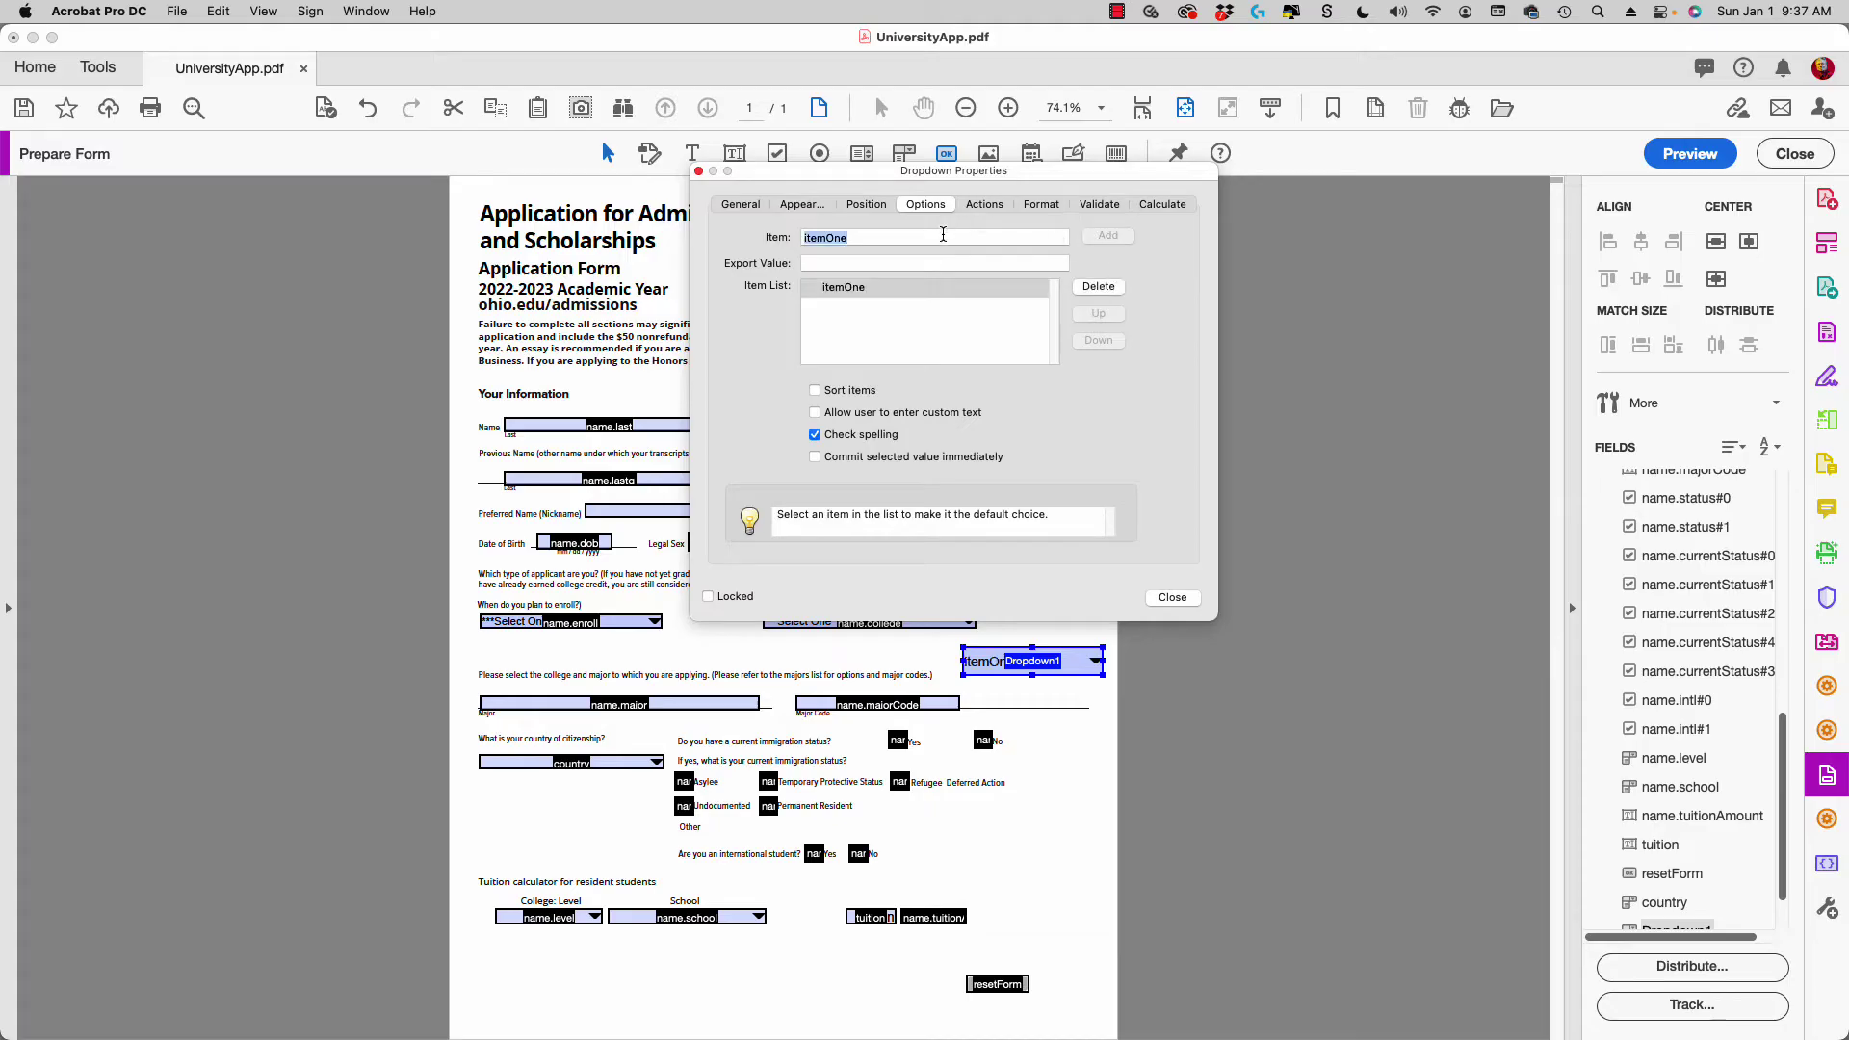
- Add itemTwo as the second choice and enter '***Select Items***' as another item
left_click(903, 235)
key("BackSpace")
key("BackSpace")
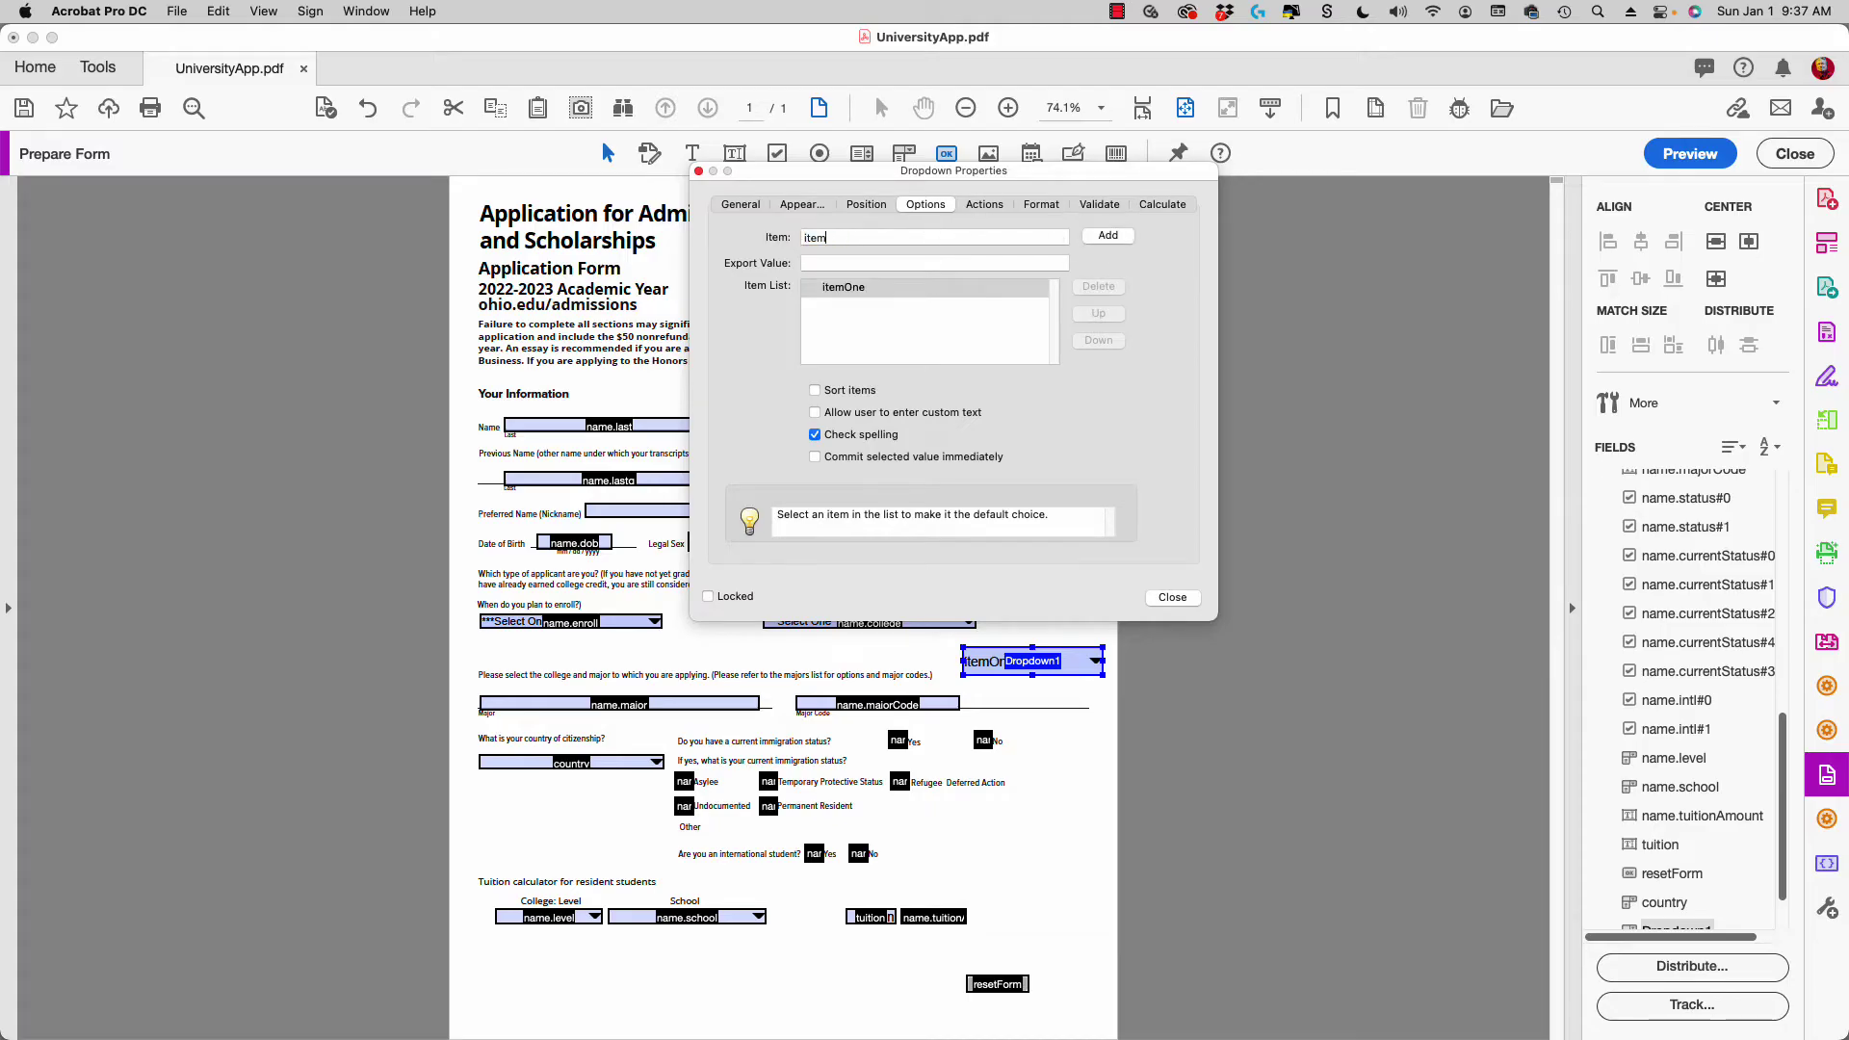
left_click(831, 237)
key("BackSpace")
type("T")
left_click(1103, 236)
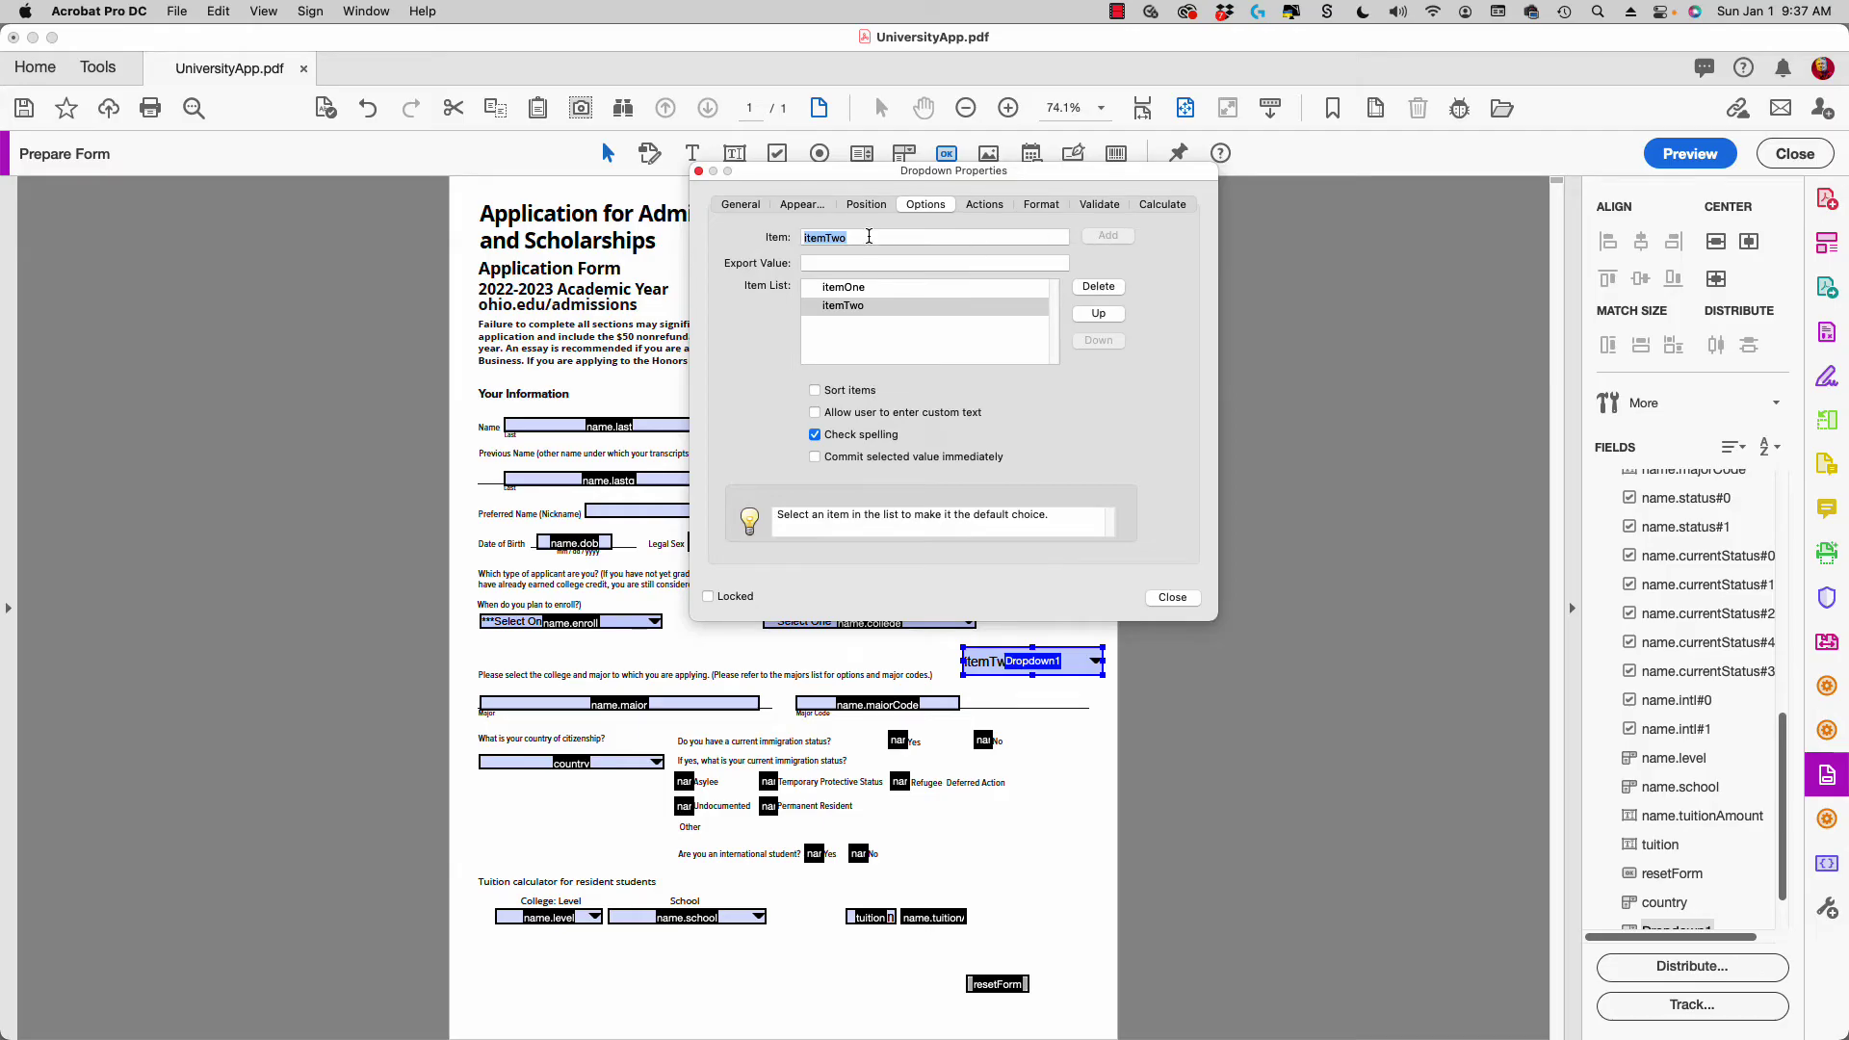
type("i")
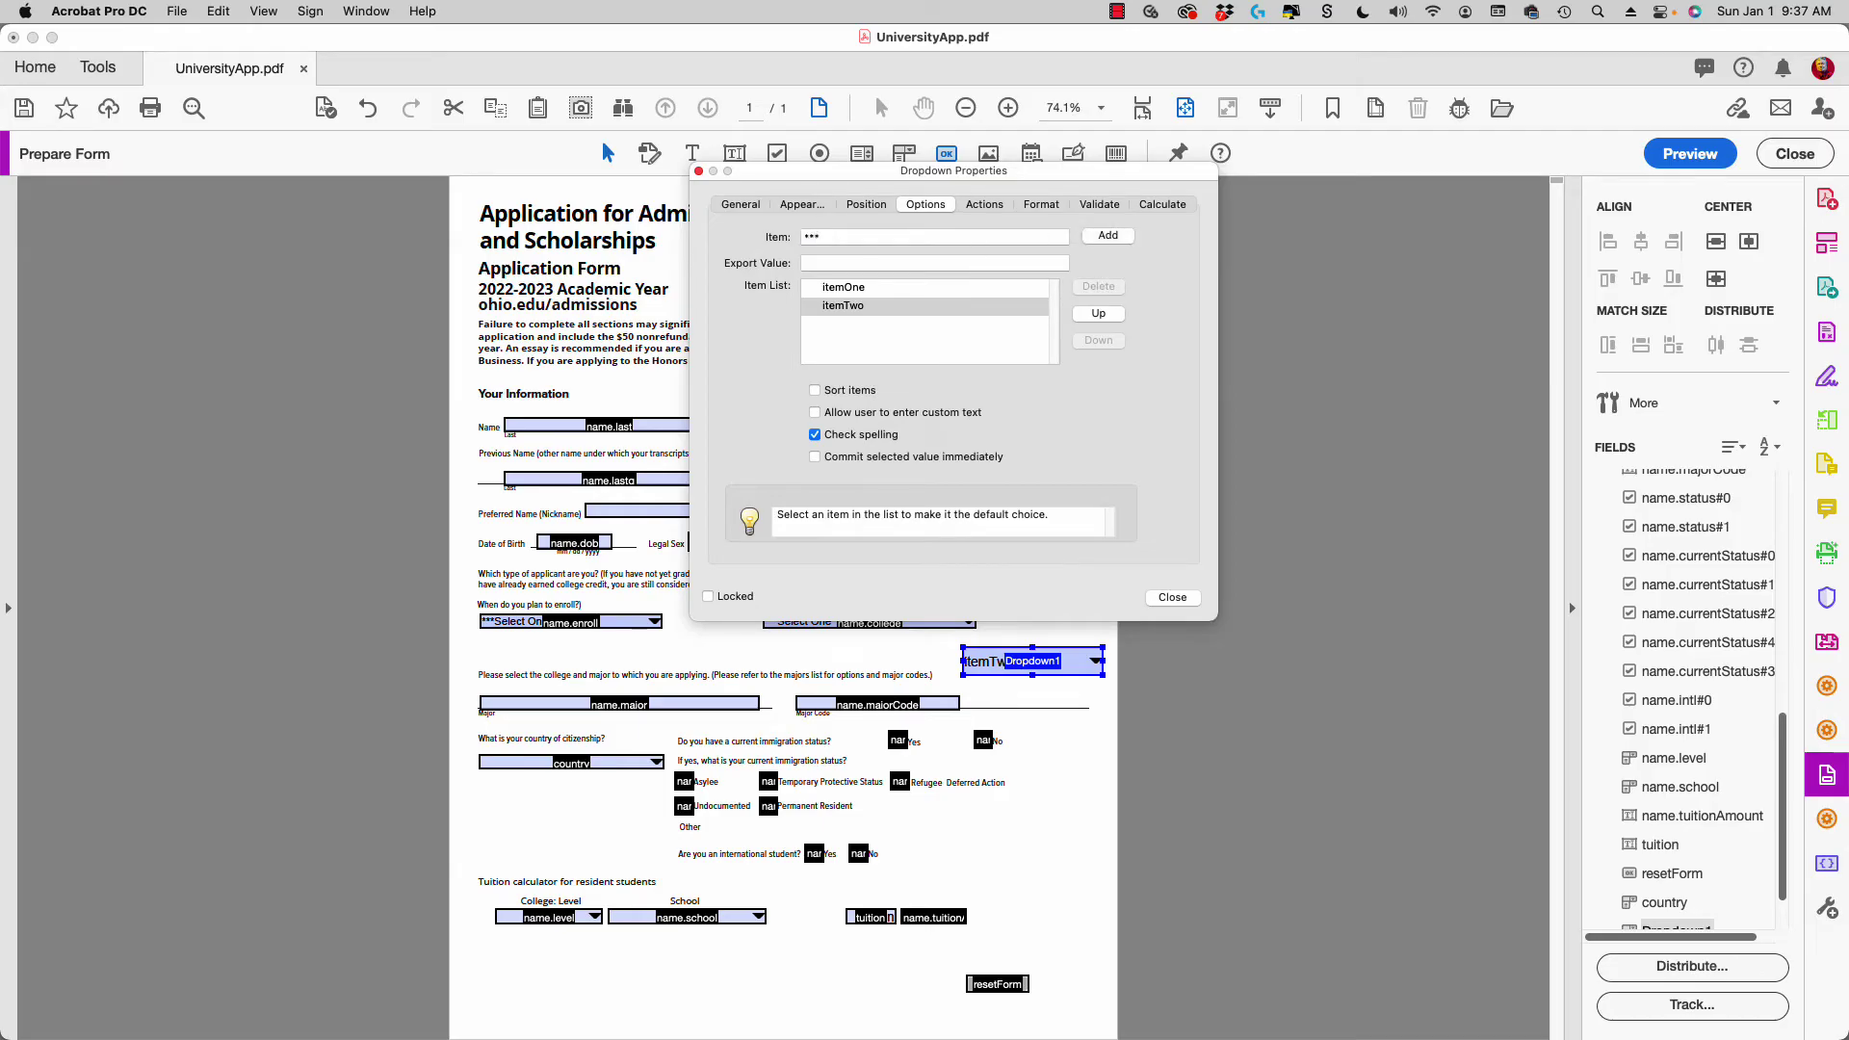
type("**Select Items***")
- Add '***Select Items***', move it to the top as the default choice, and close the dialog
left_click(1108, 236)
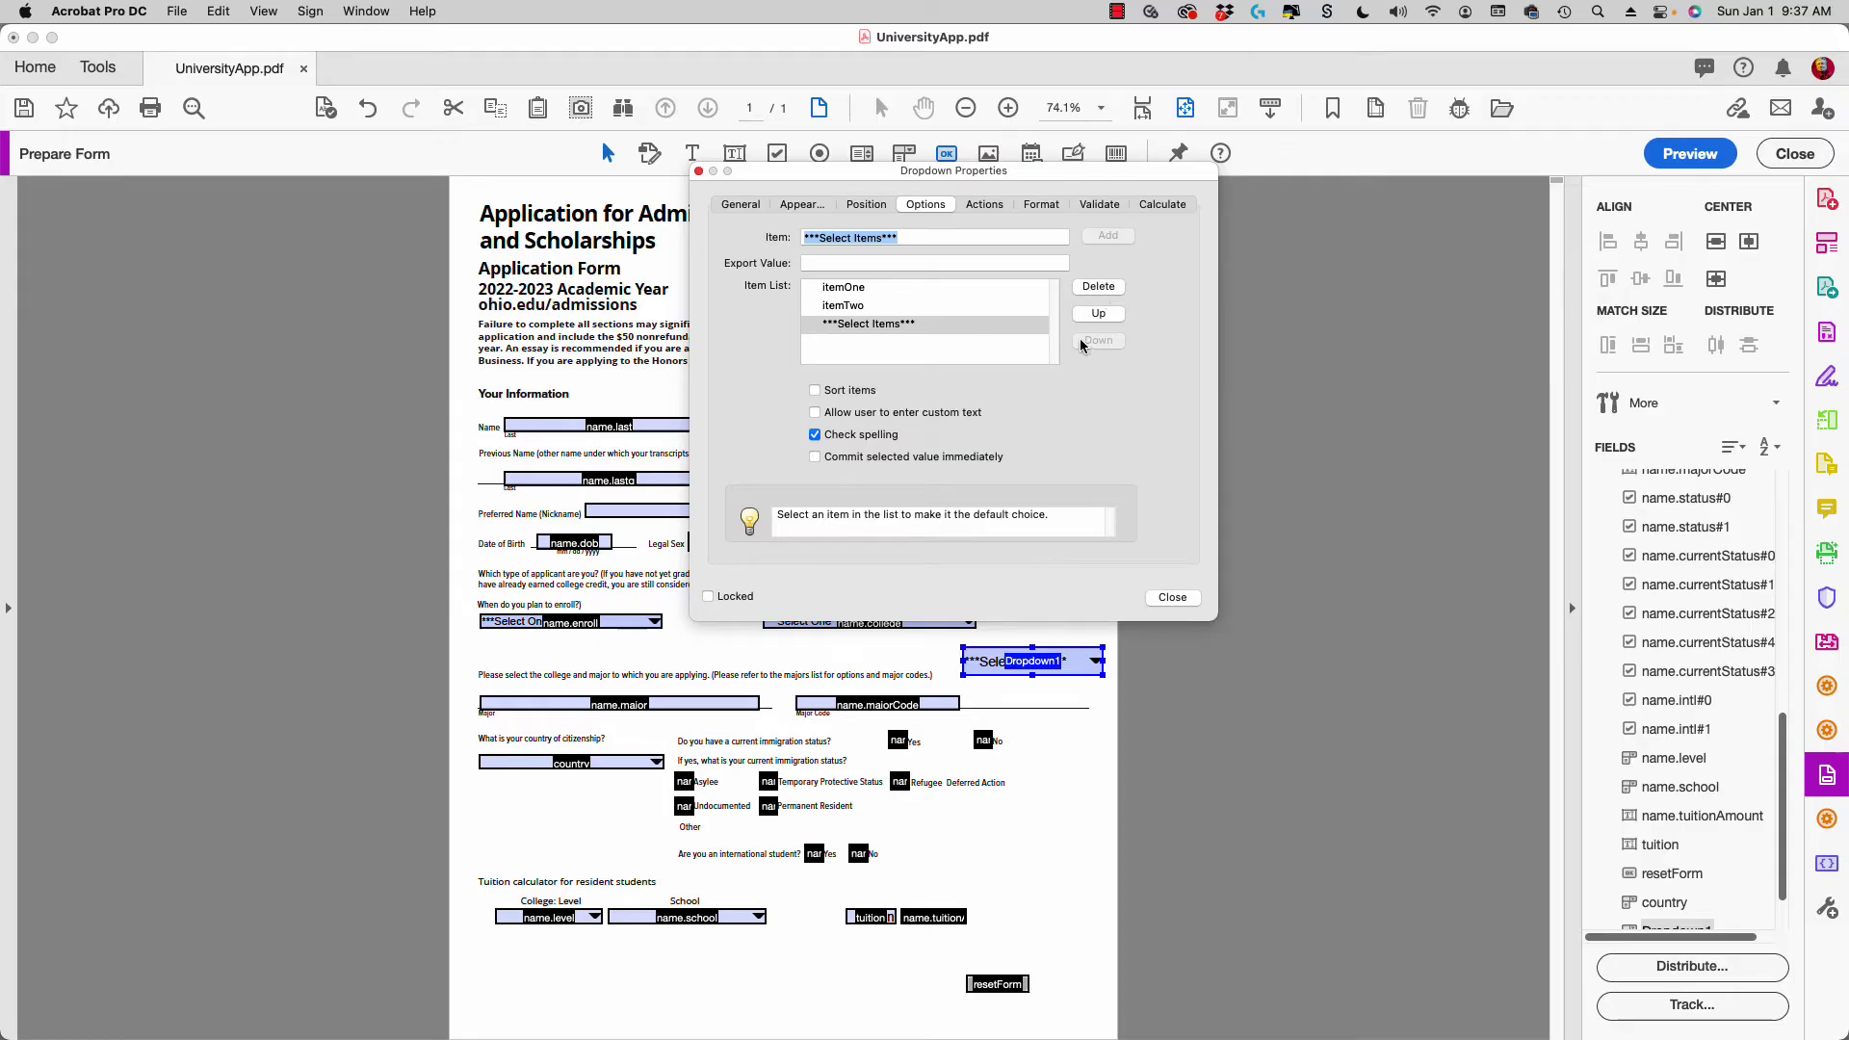
left_click(885, 325)
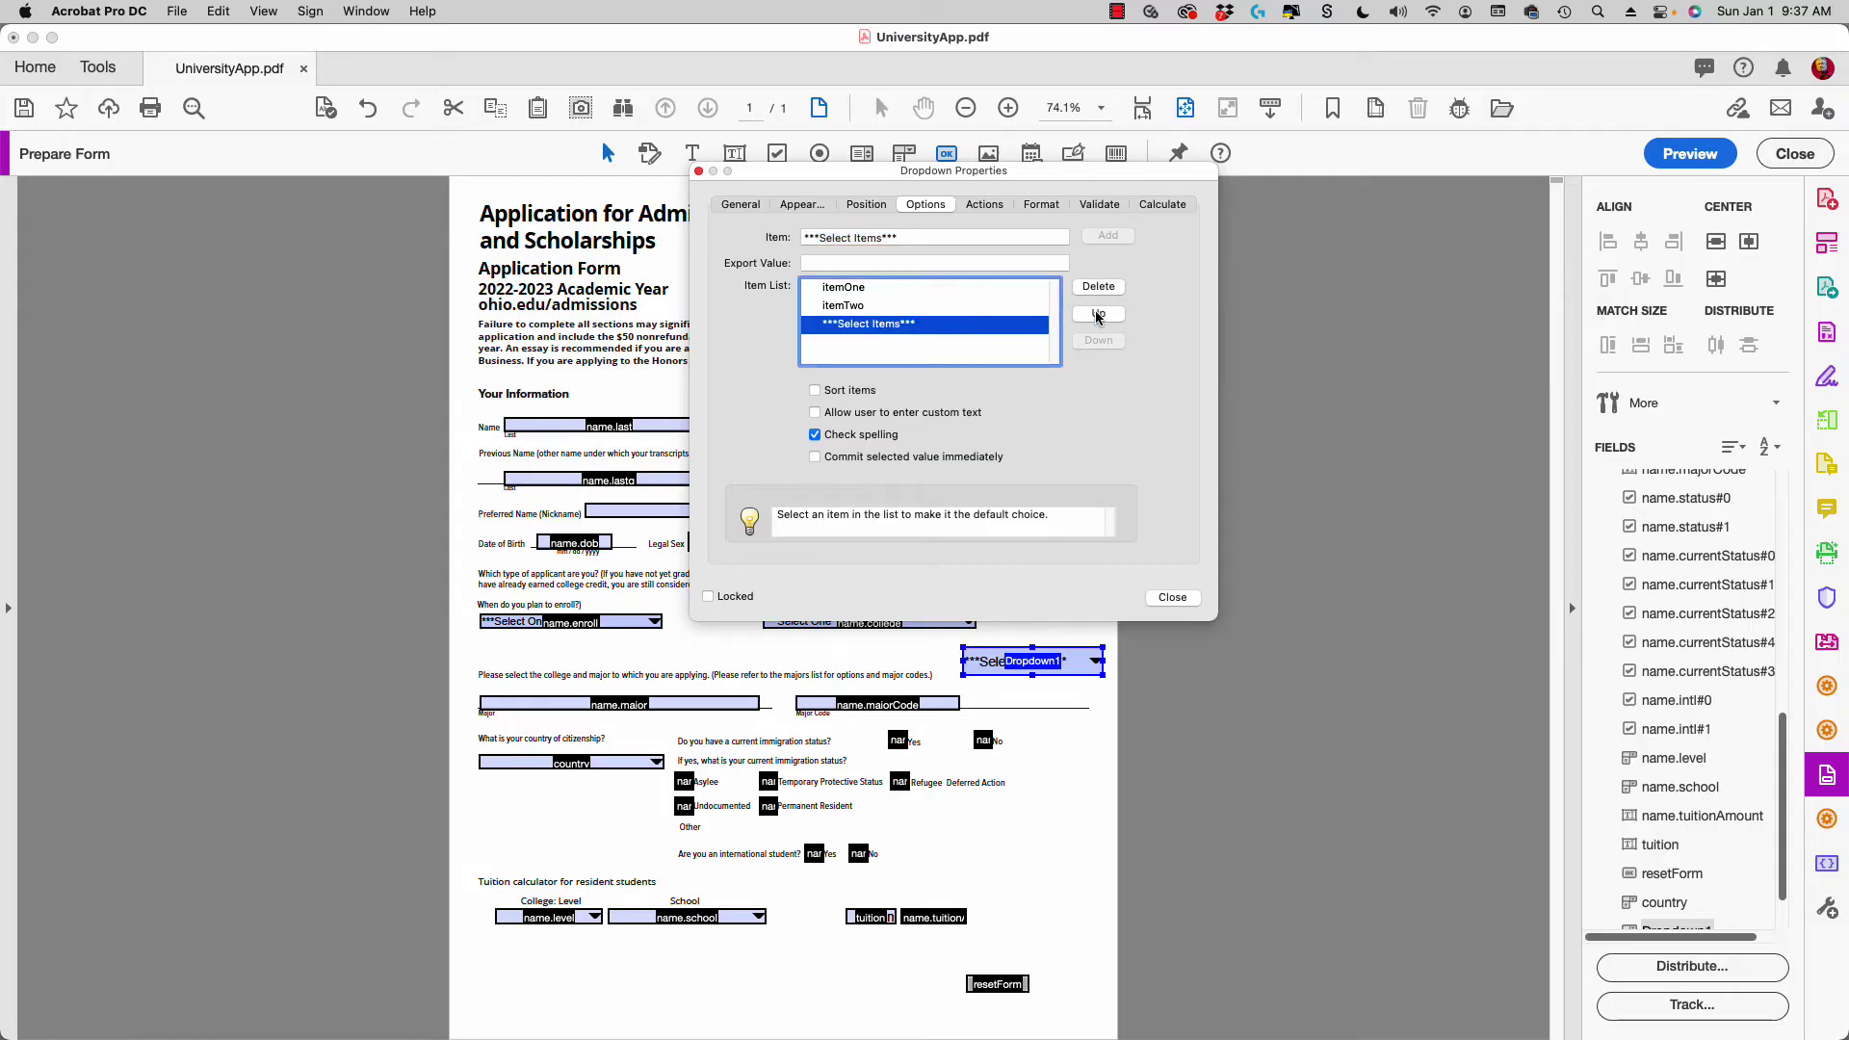
left_click(1095, 315)
left_click(1094, 310)
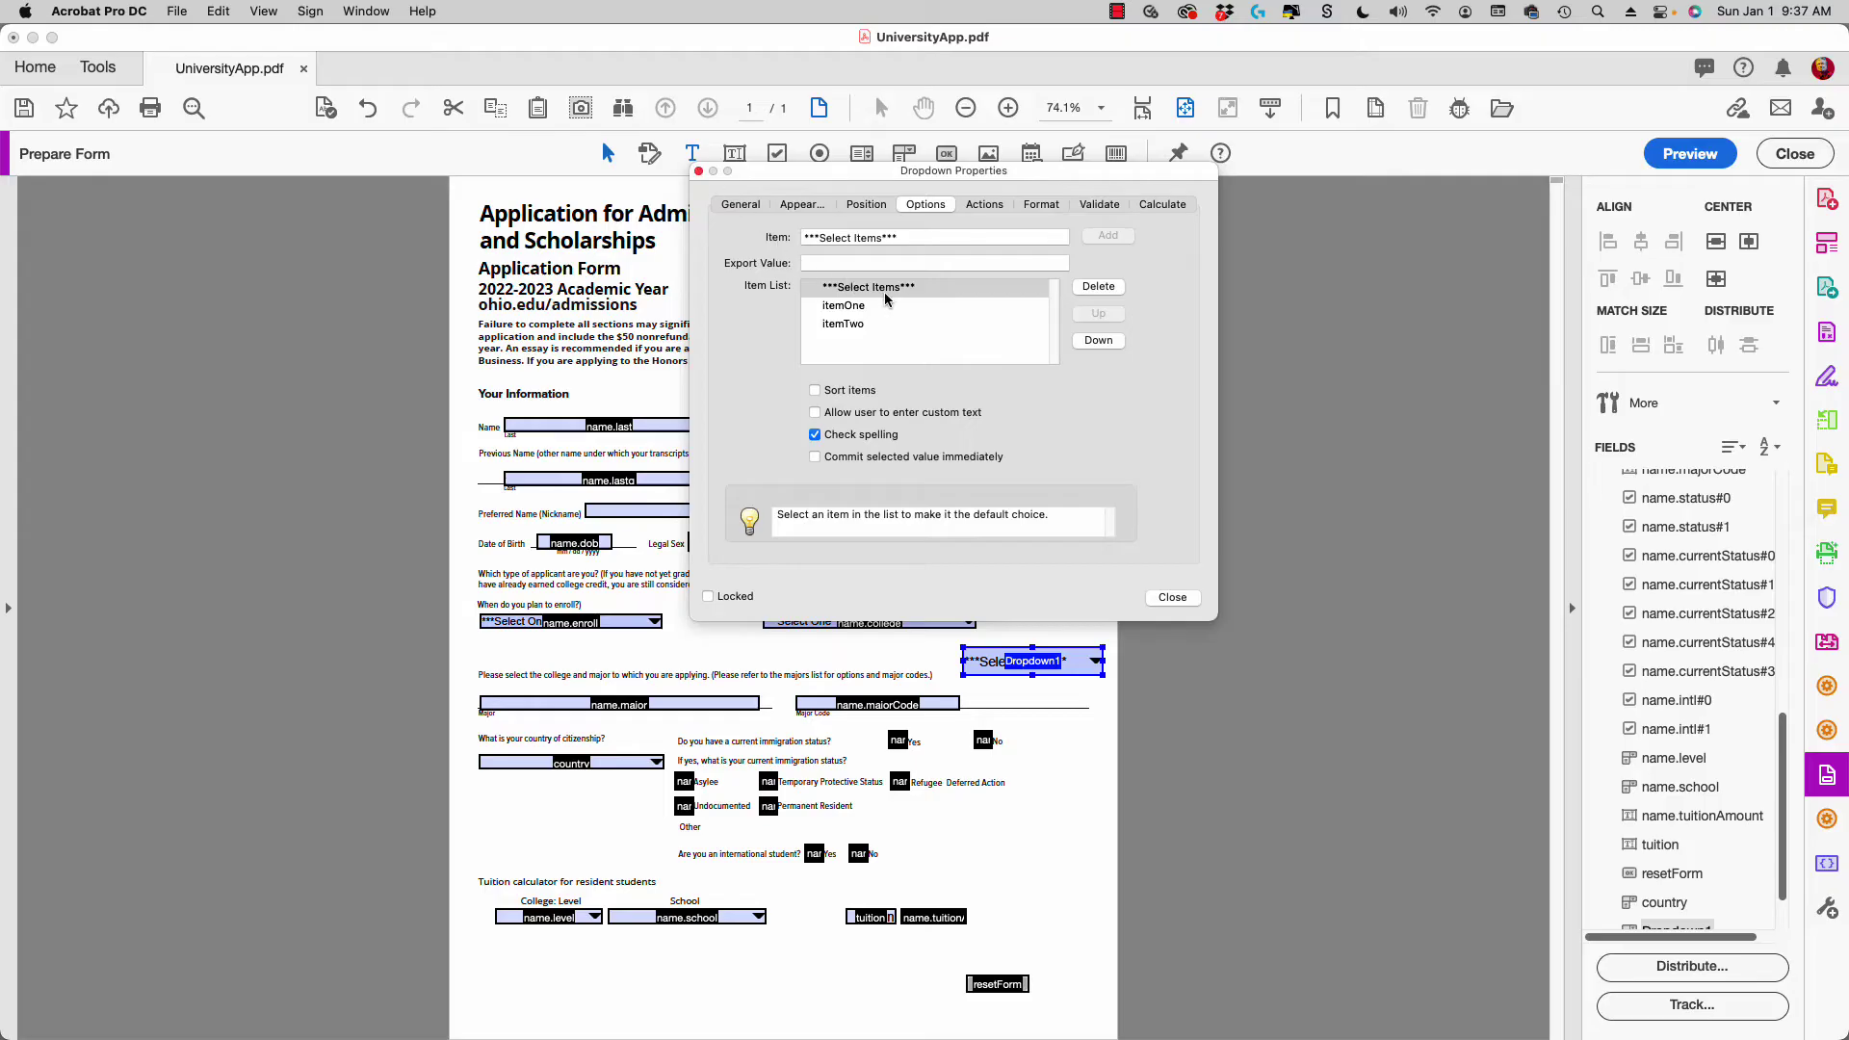
left_click(850, 306)
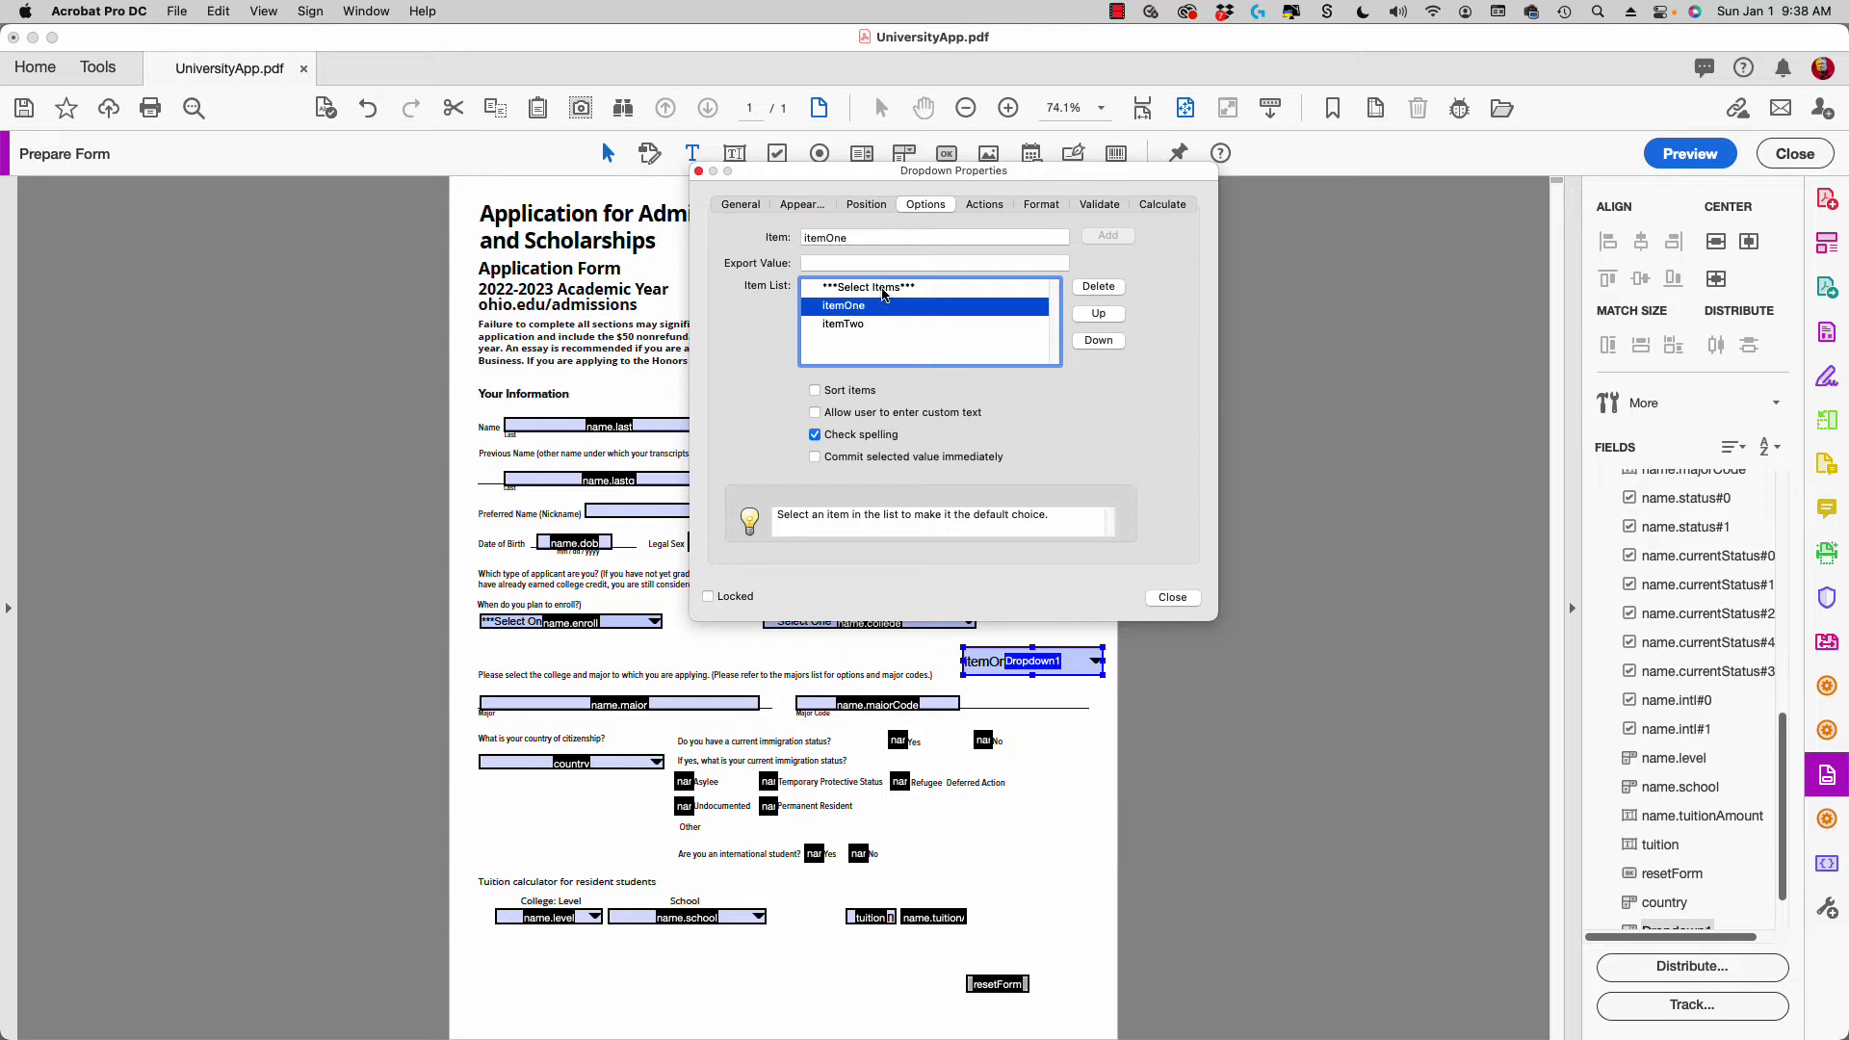
left_click(884, 291)
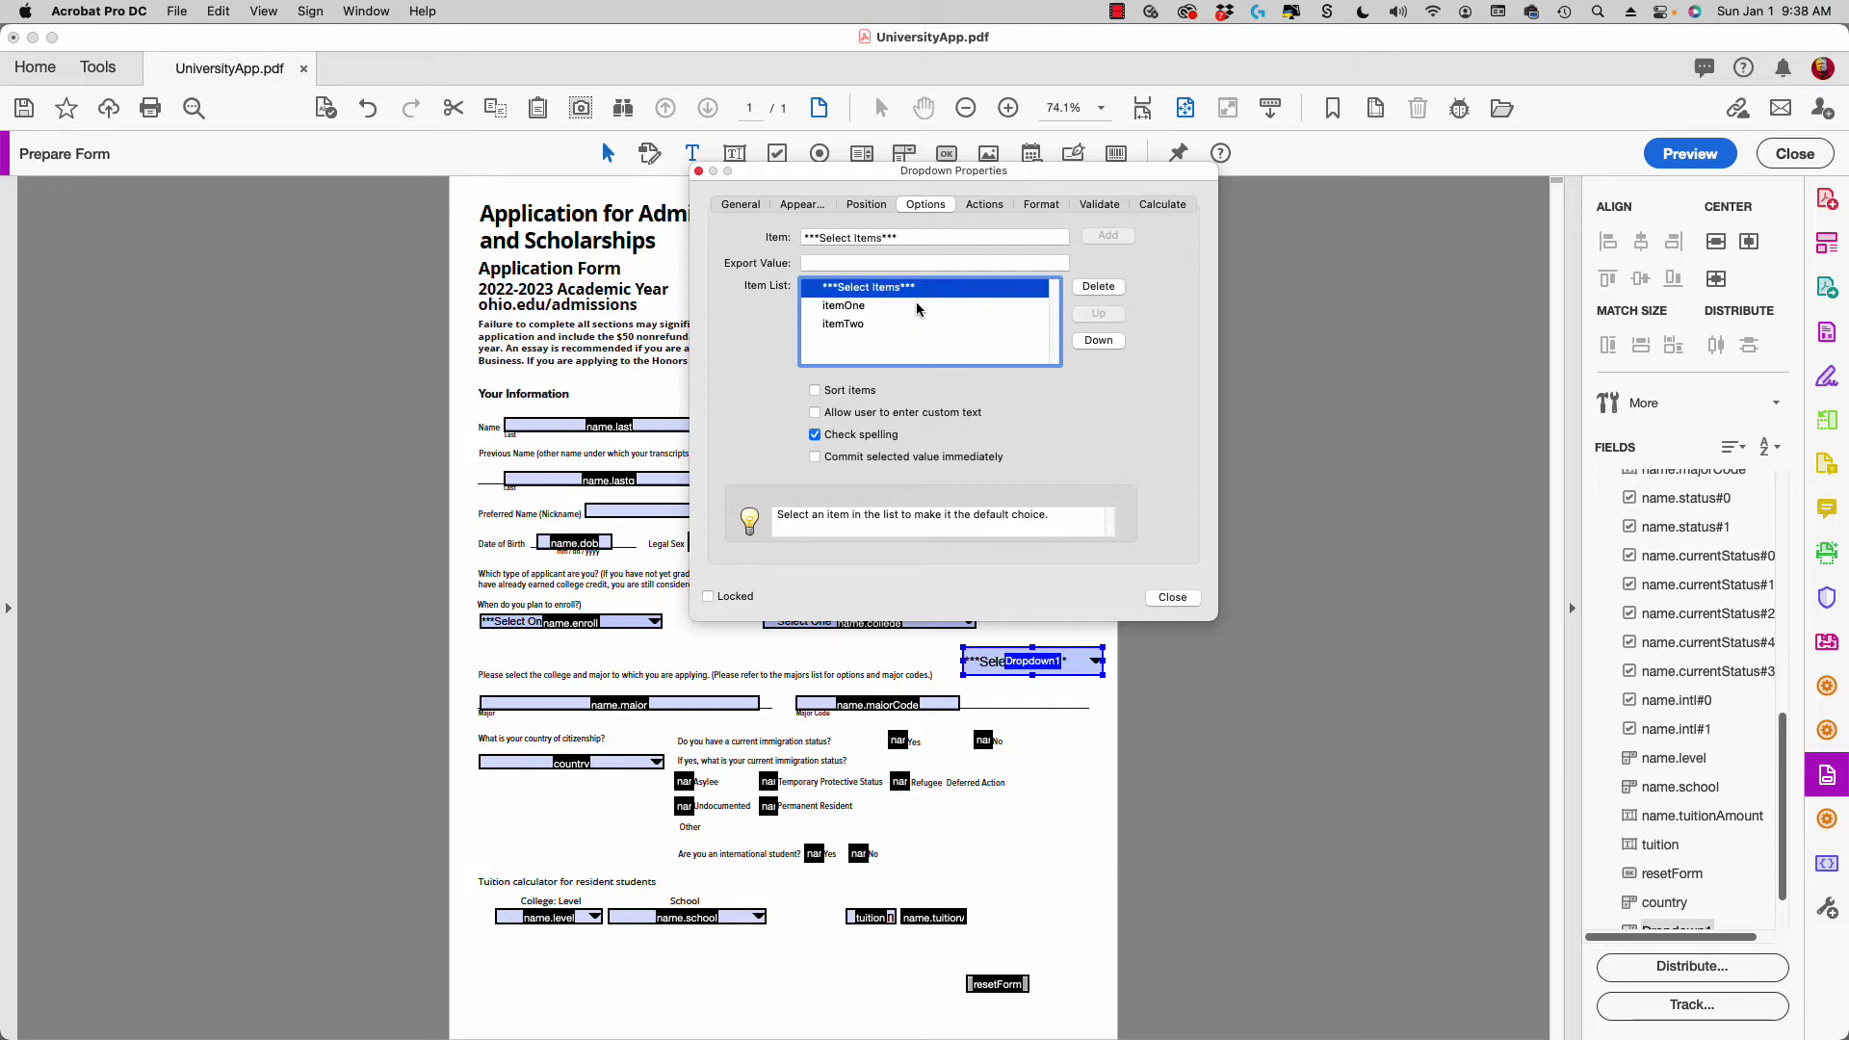
left_click(700, 172)
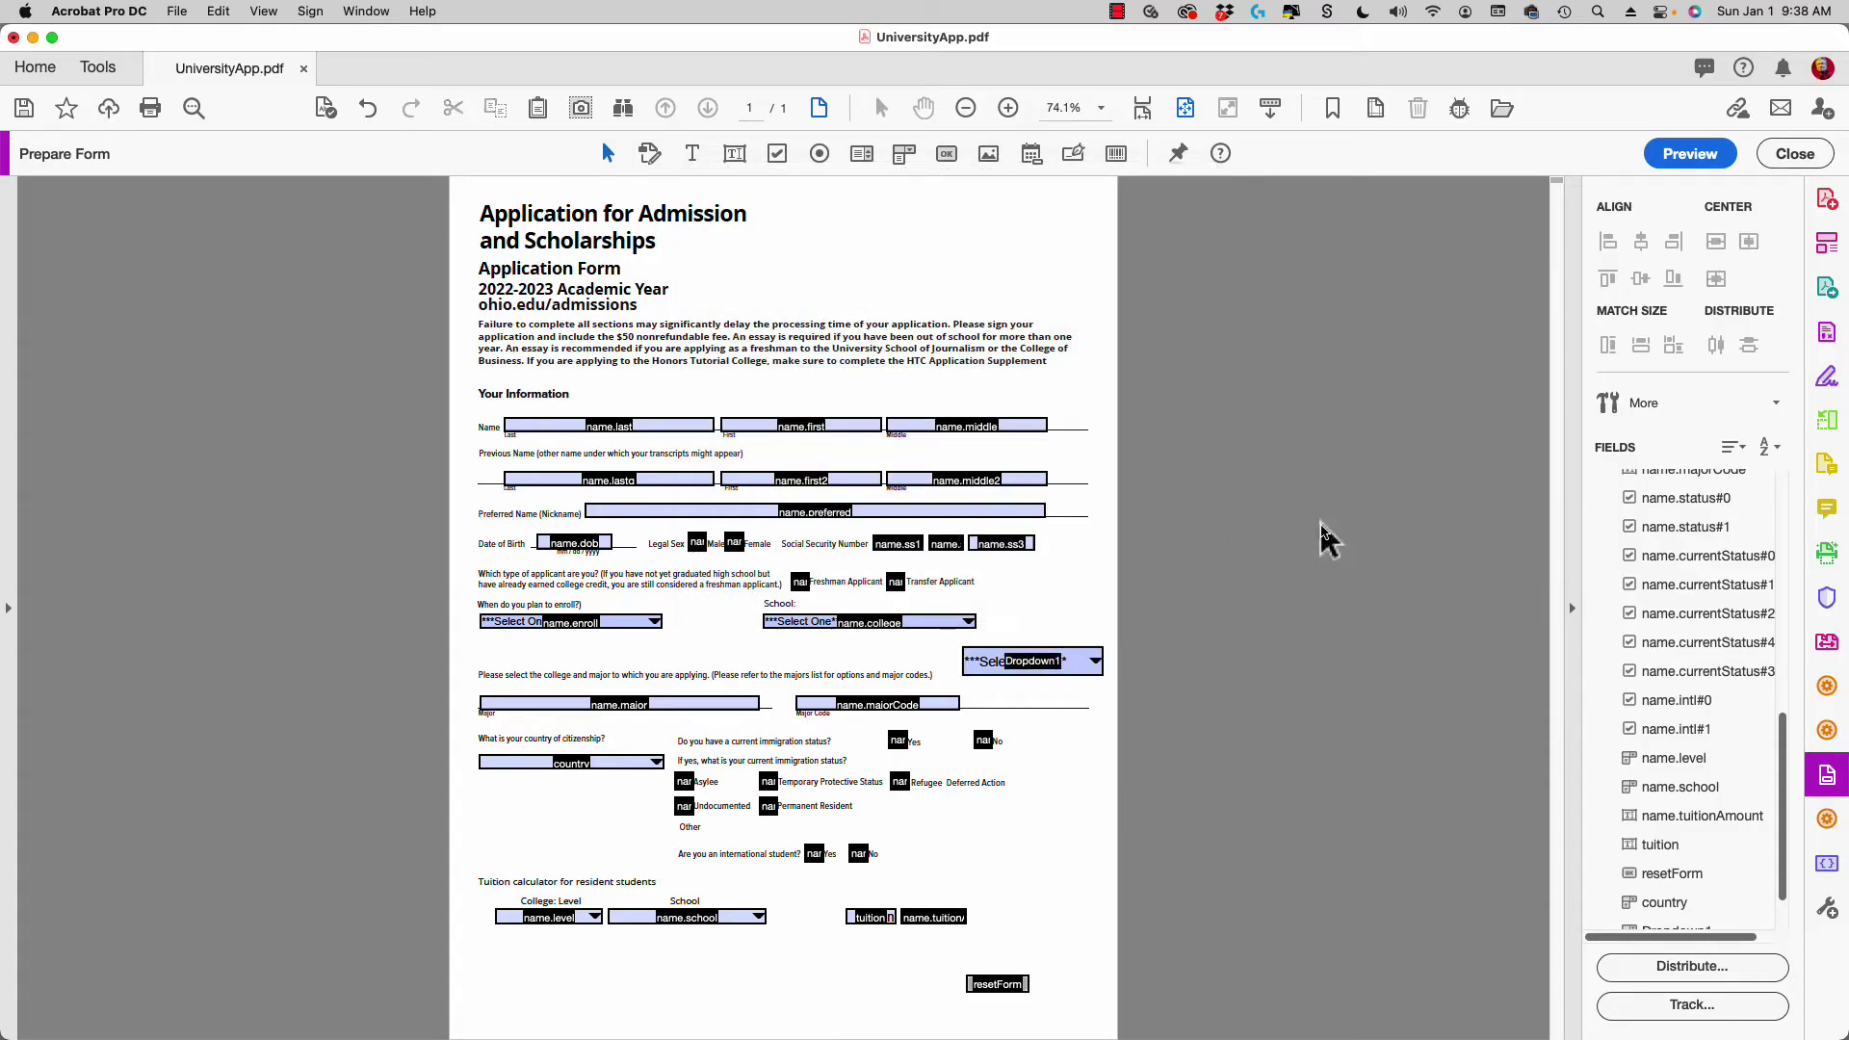
- Preview the new dropdown's choices, then delete the Dropdown1 field in form editing
left_click(1692, 155)
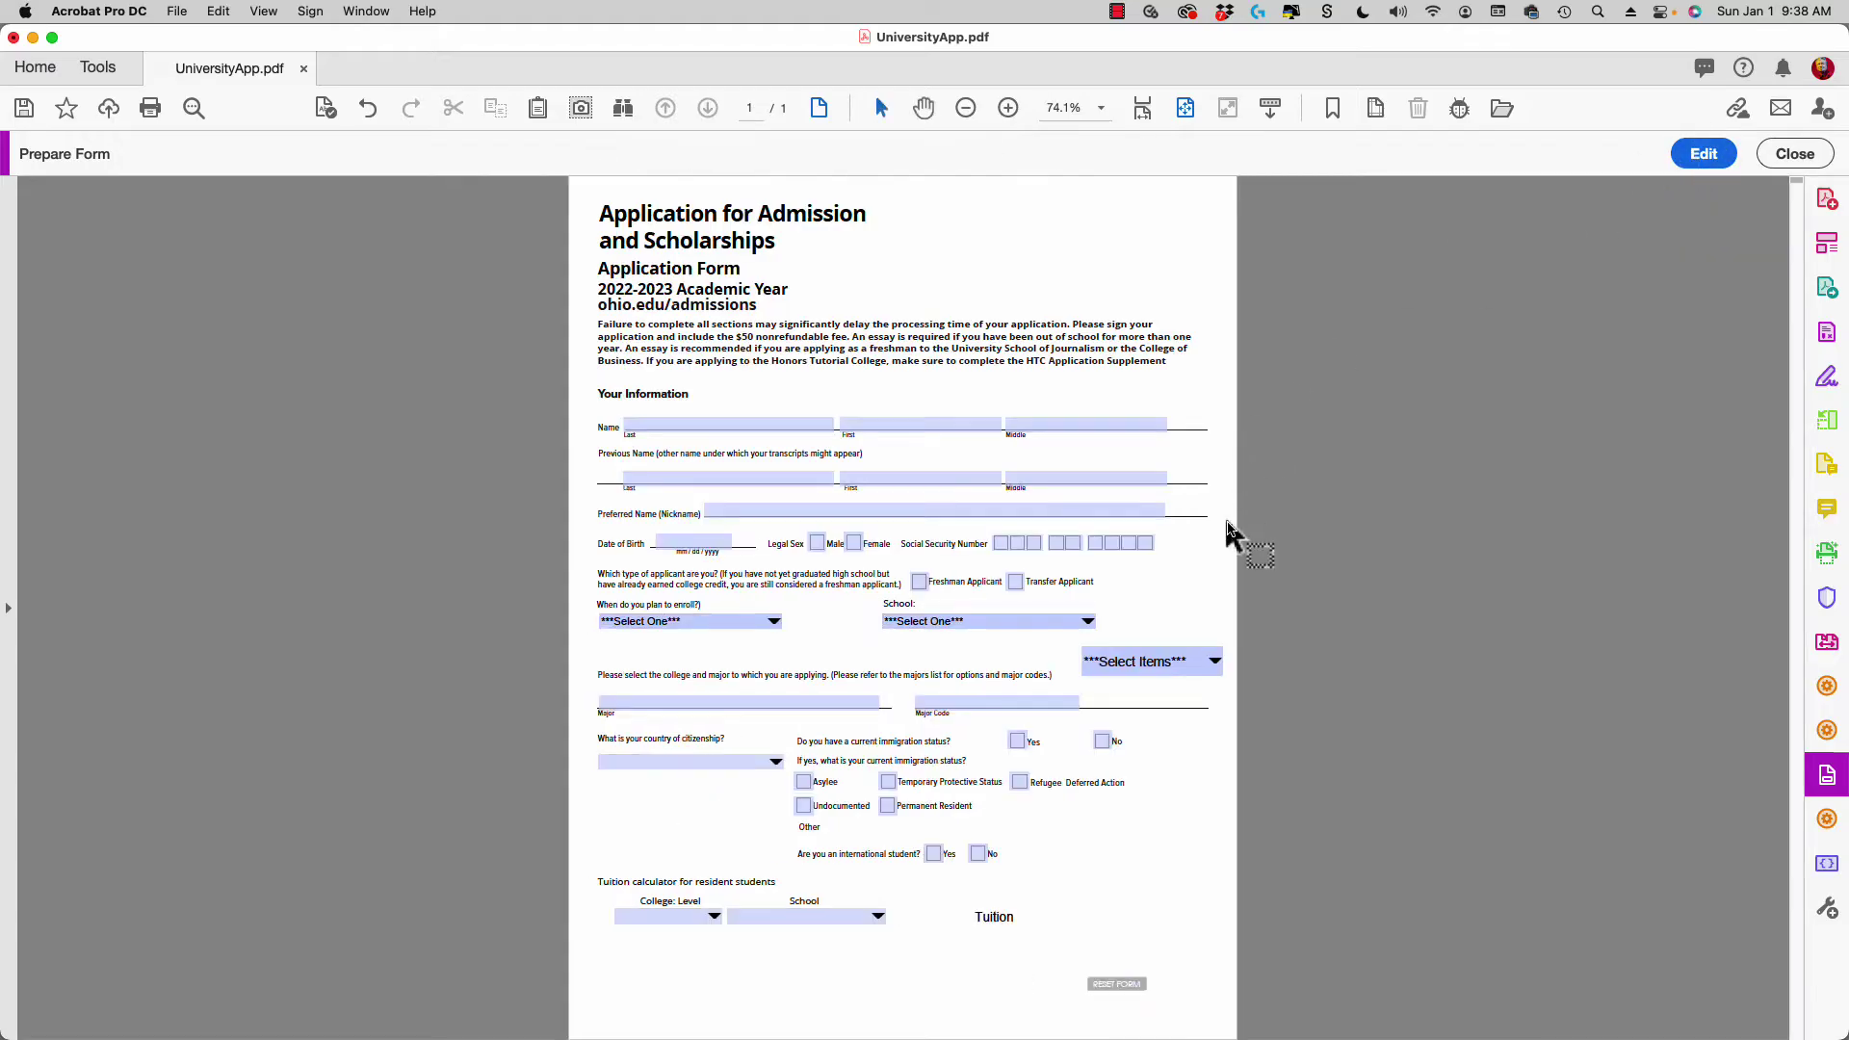
left_click(1211, 659)
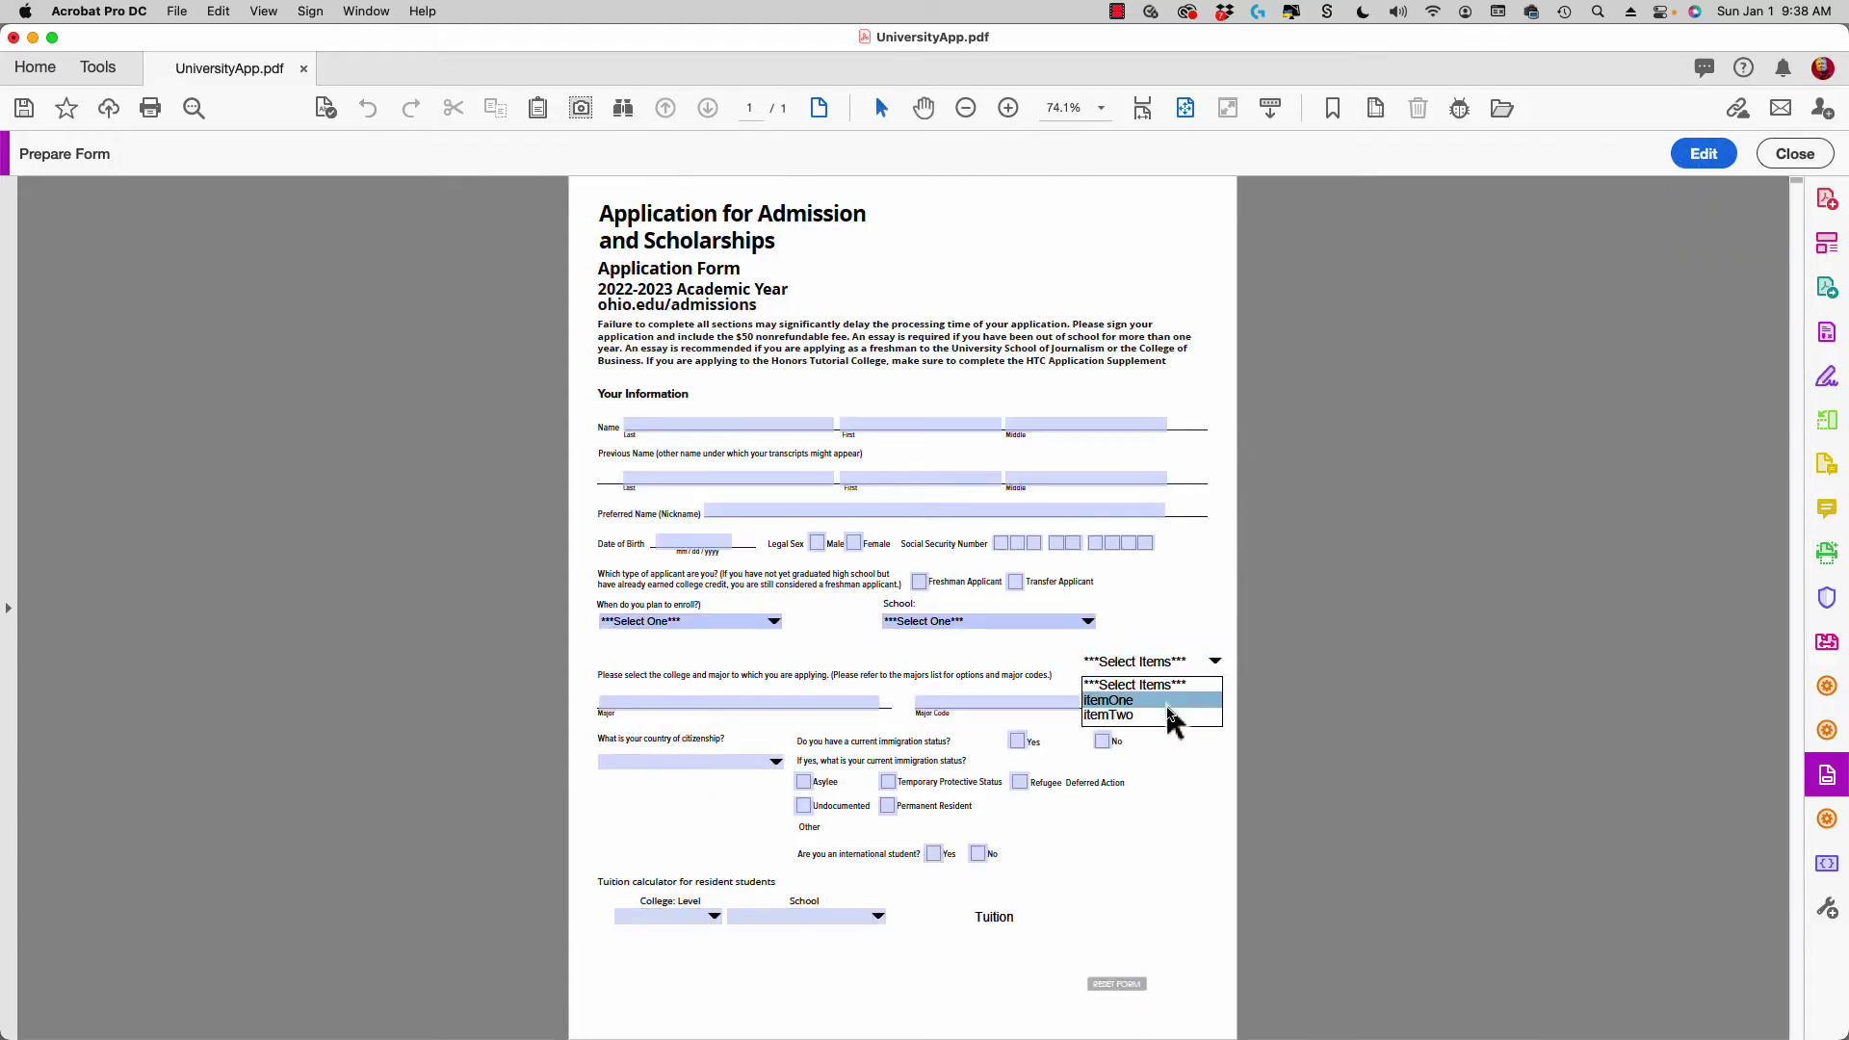
left_click(1794, 152)
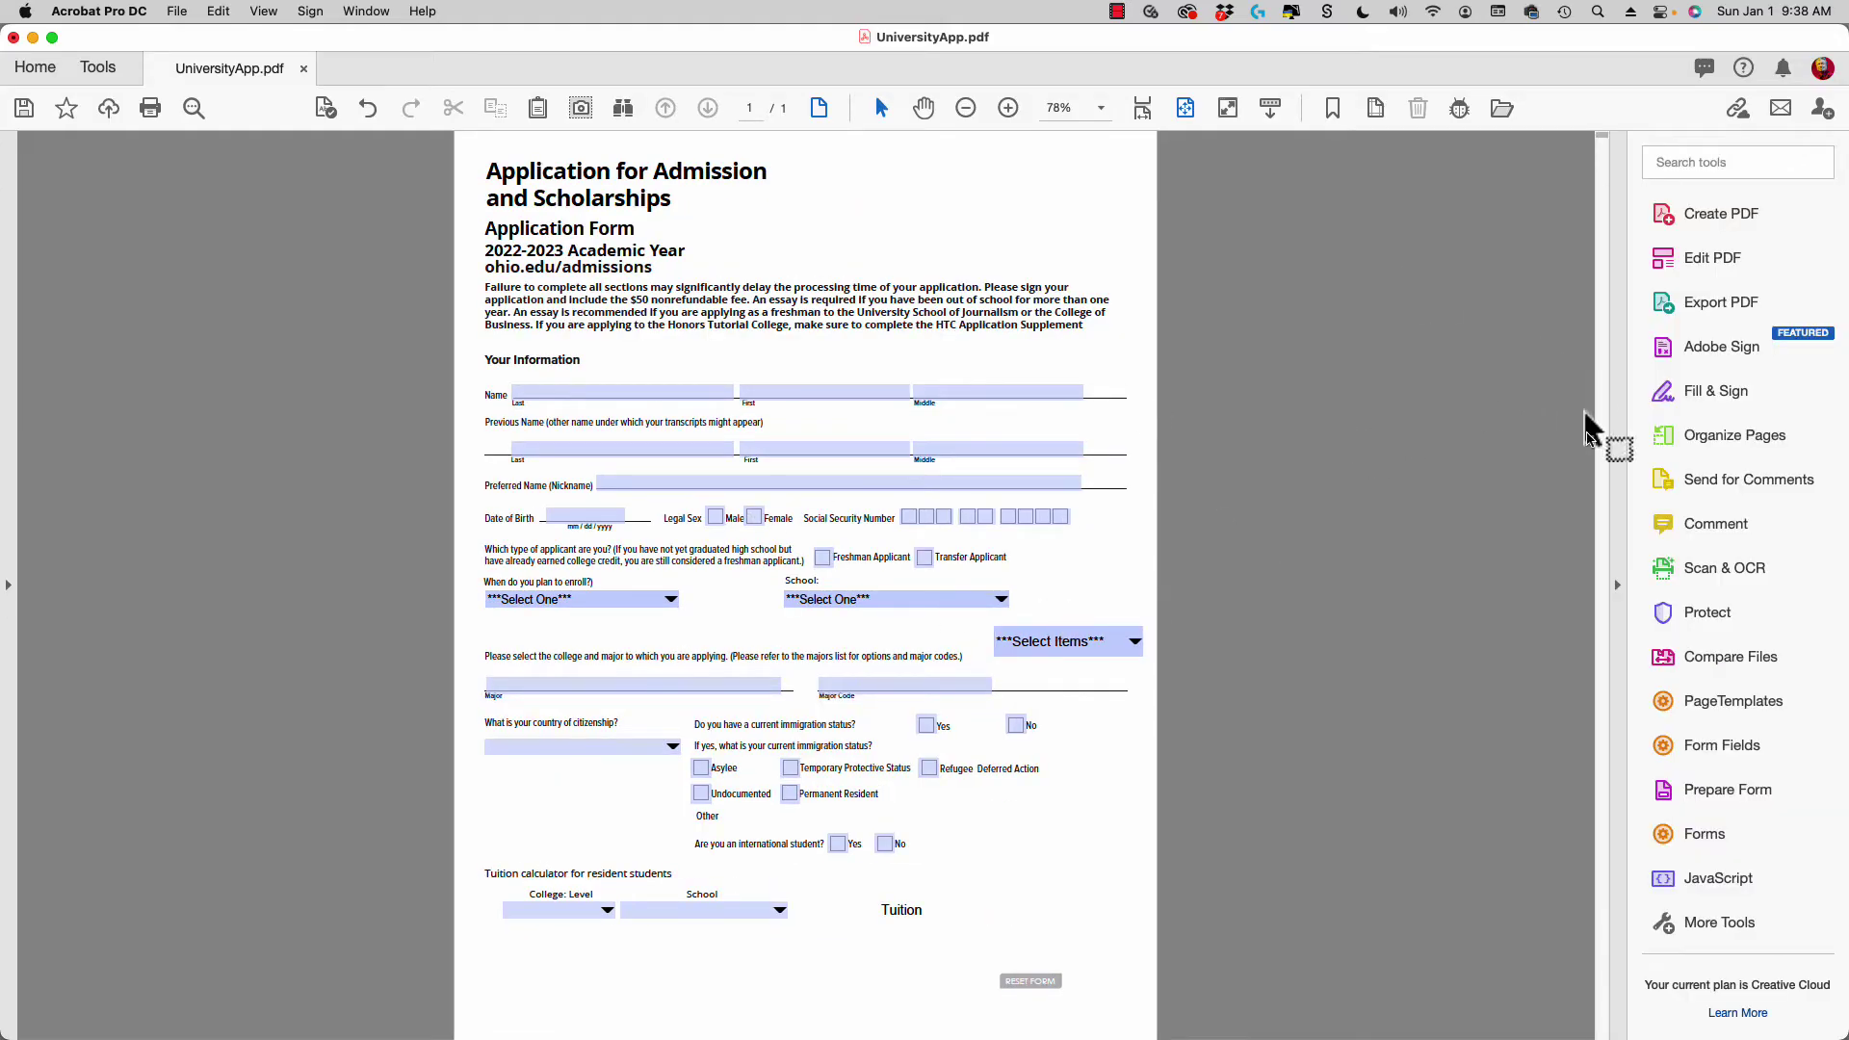
left_click(1681, 781)
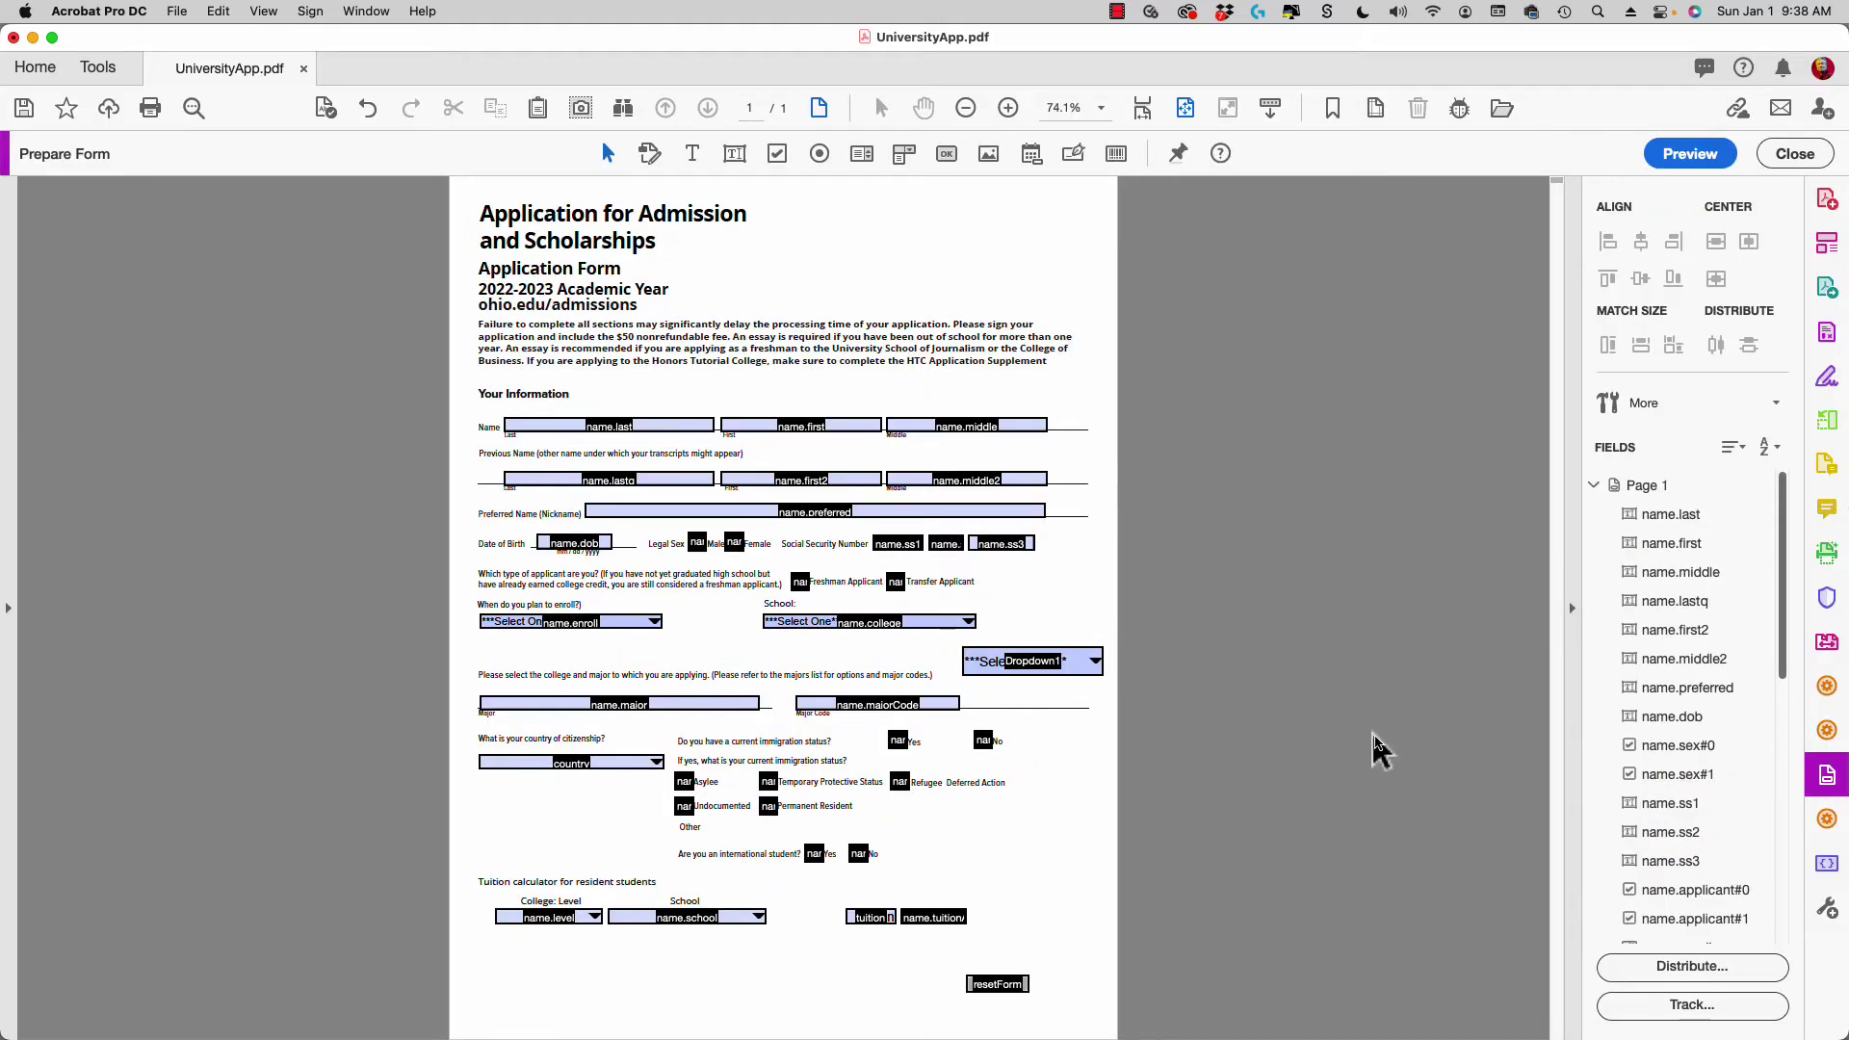
left_click(1026, 664)
key("Delete")
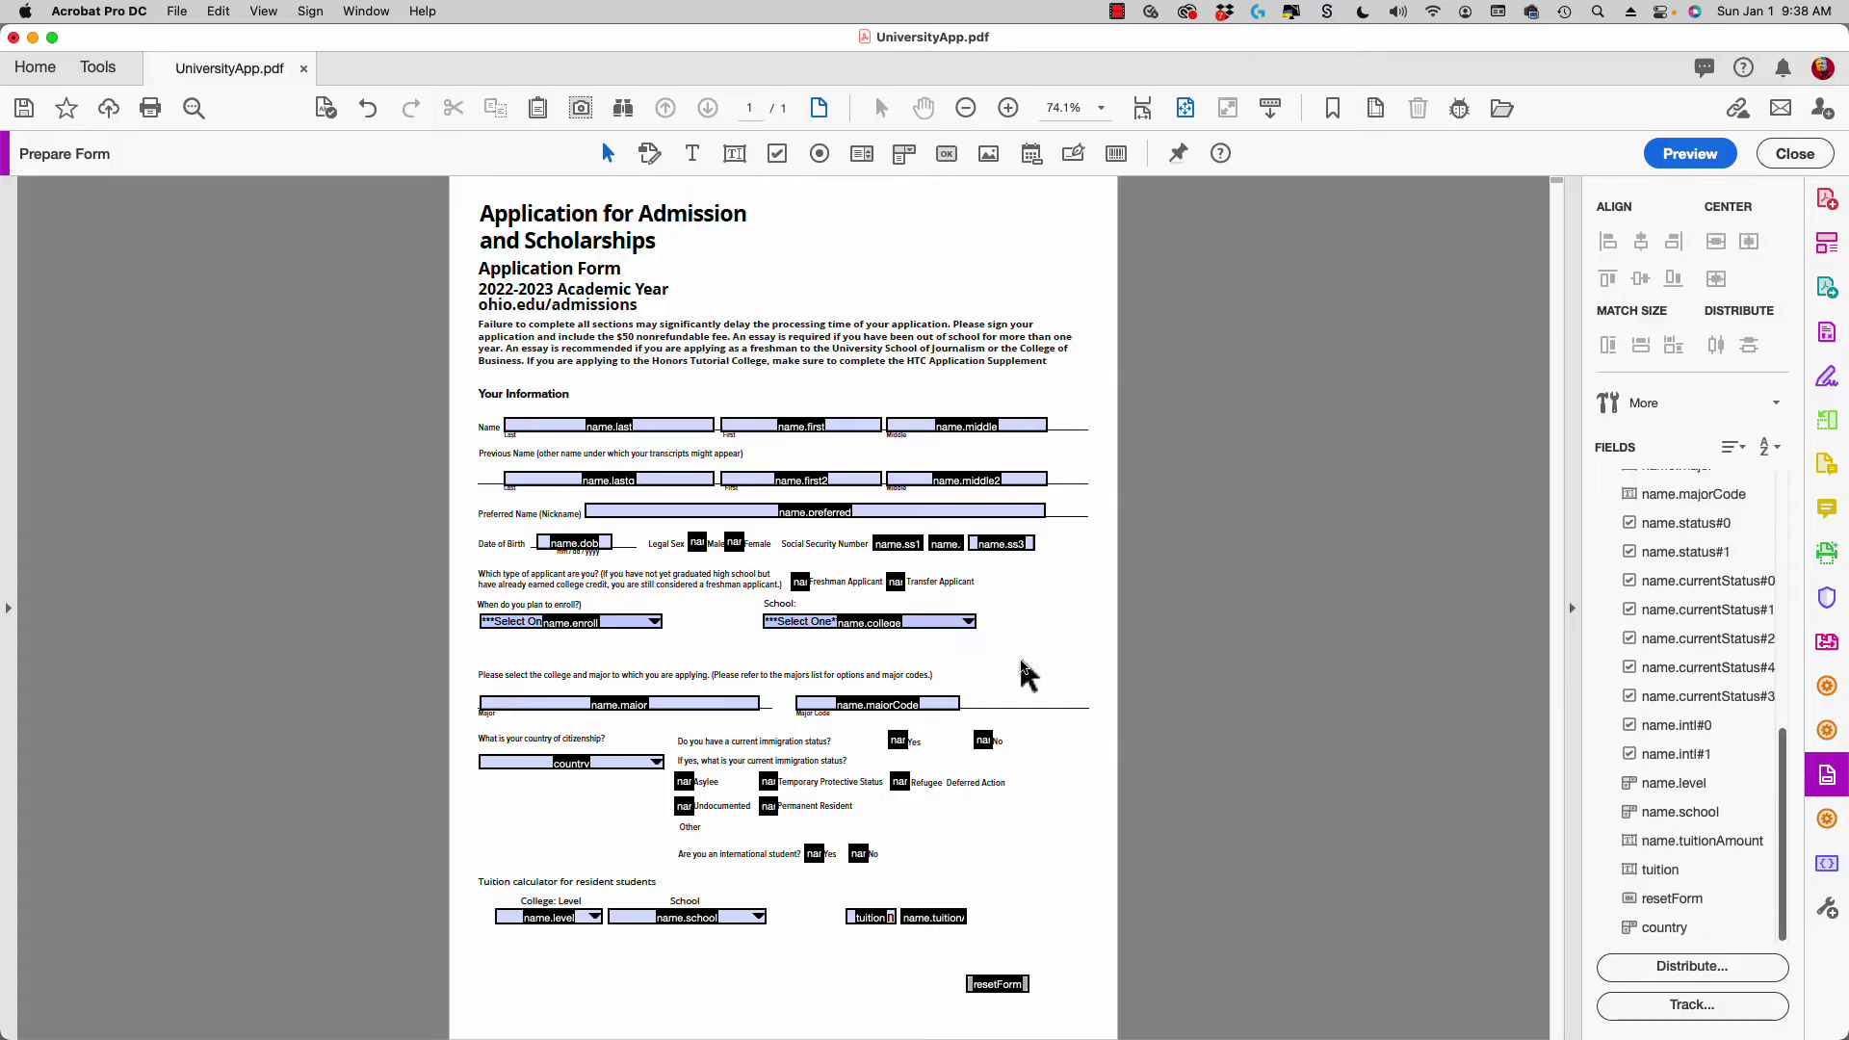
- Preview the form again and check the enroll-term and School dropdown choices
left_click(1690, 153)
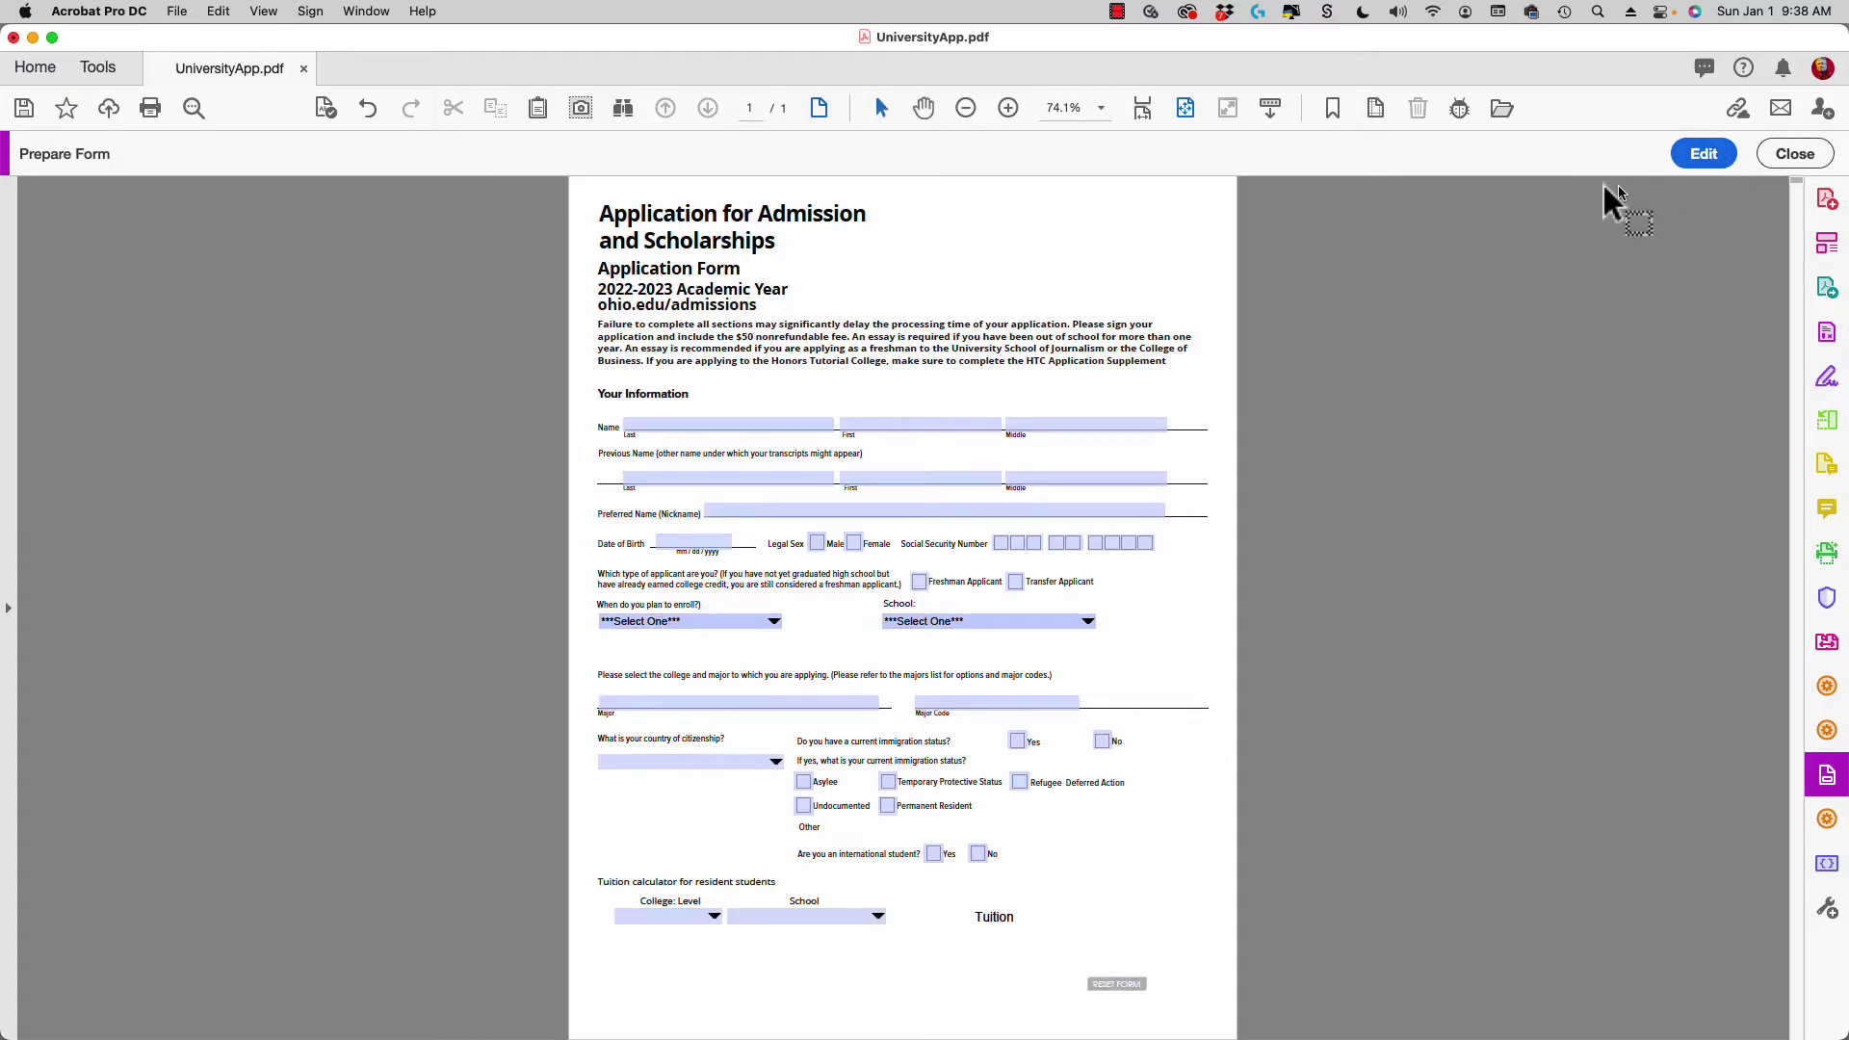
left_click(776, 622)
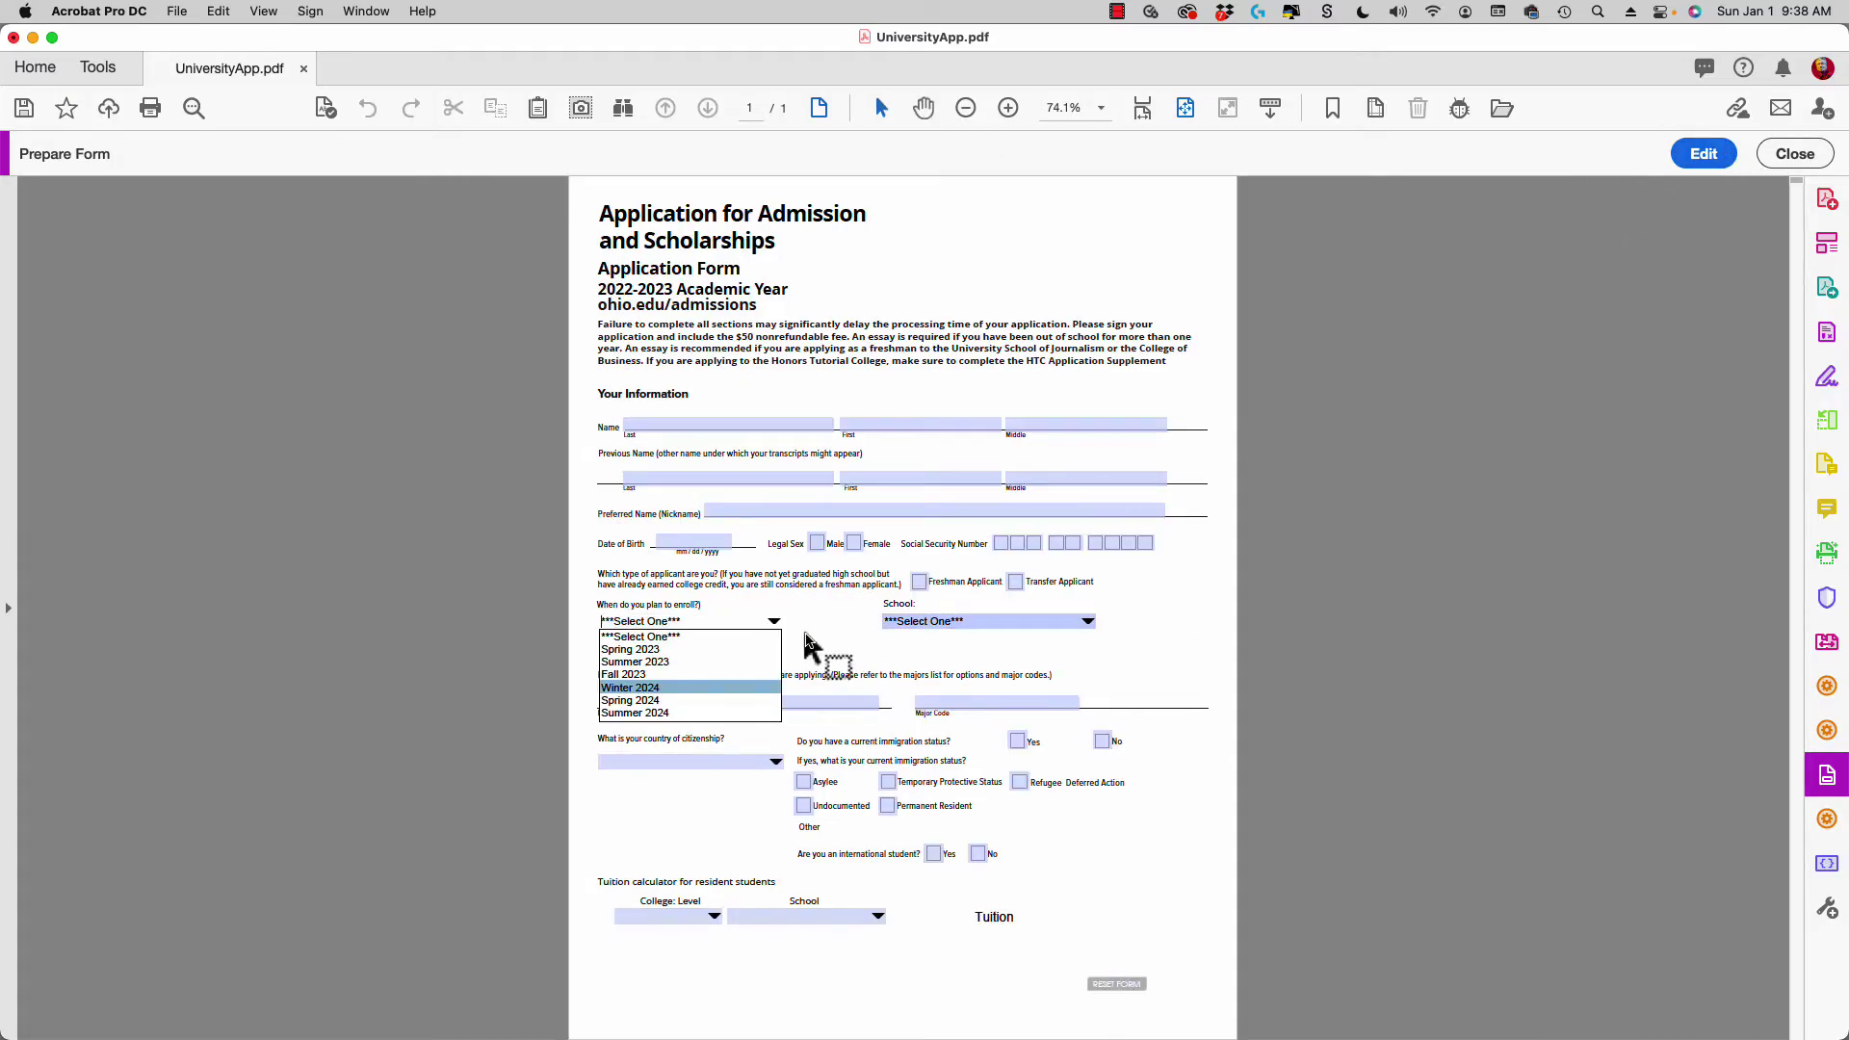
left_click(814, 643)
left_click(1084, 620)
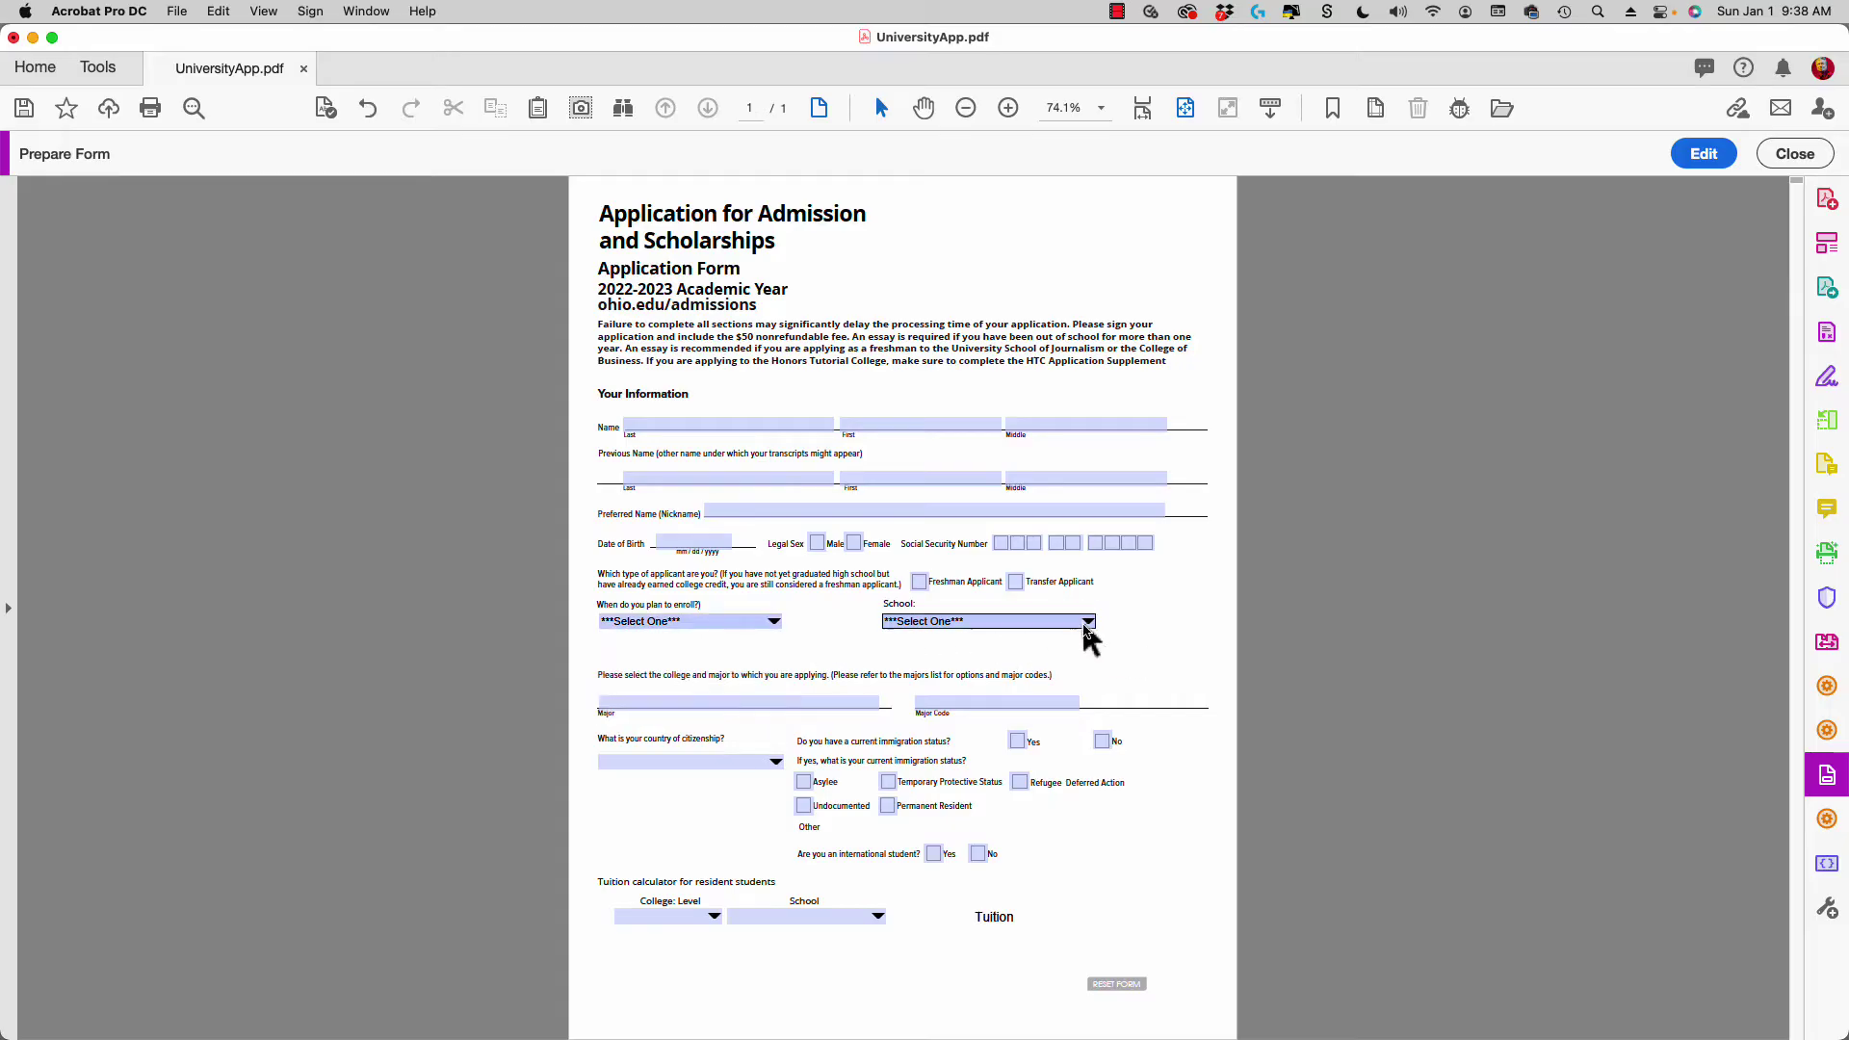
left_click(1130, 593)
- Fit the page to width, scroll down to the tuition calculator, and select all page text
key("super+equal")
key("super+equal")
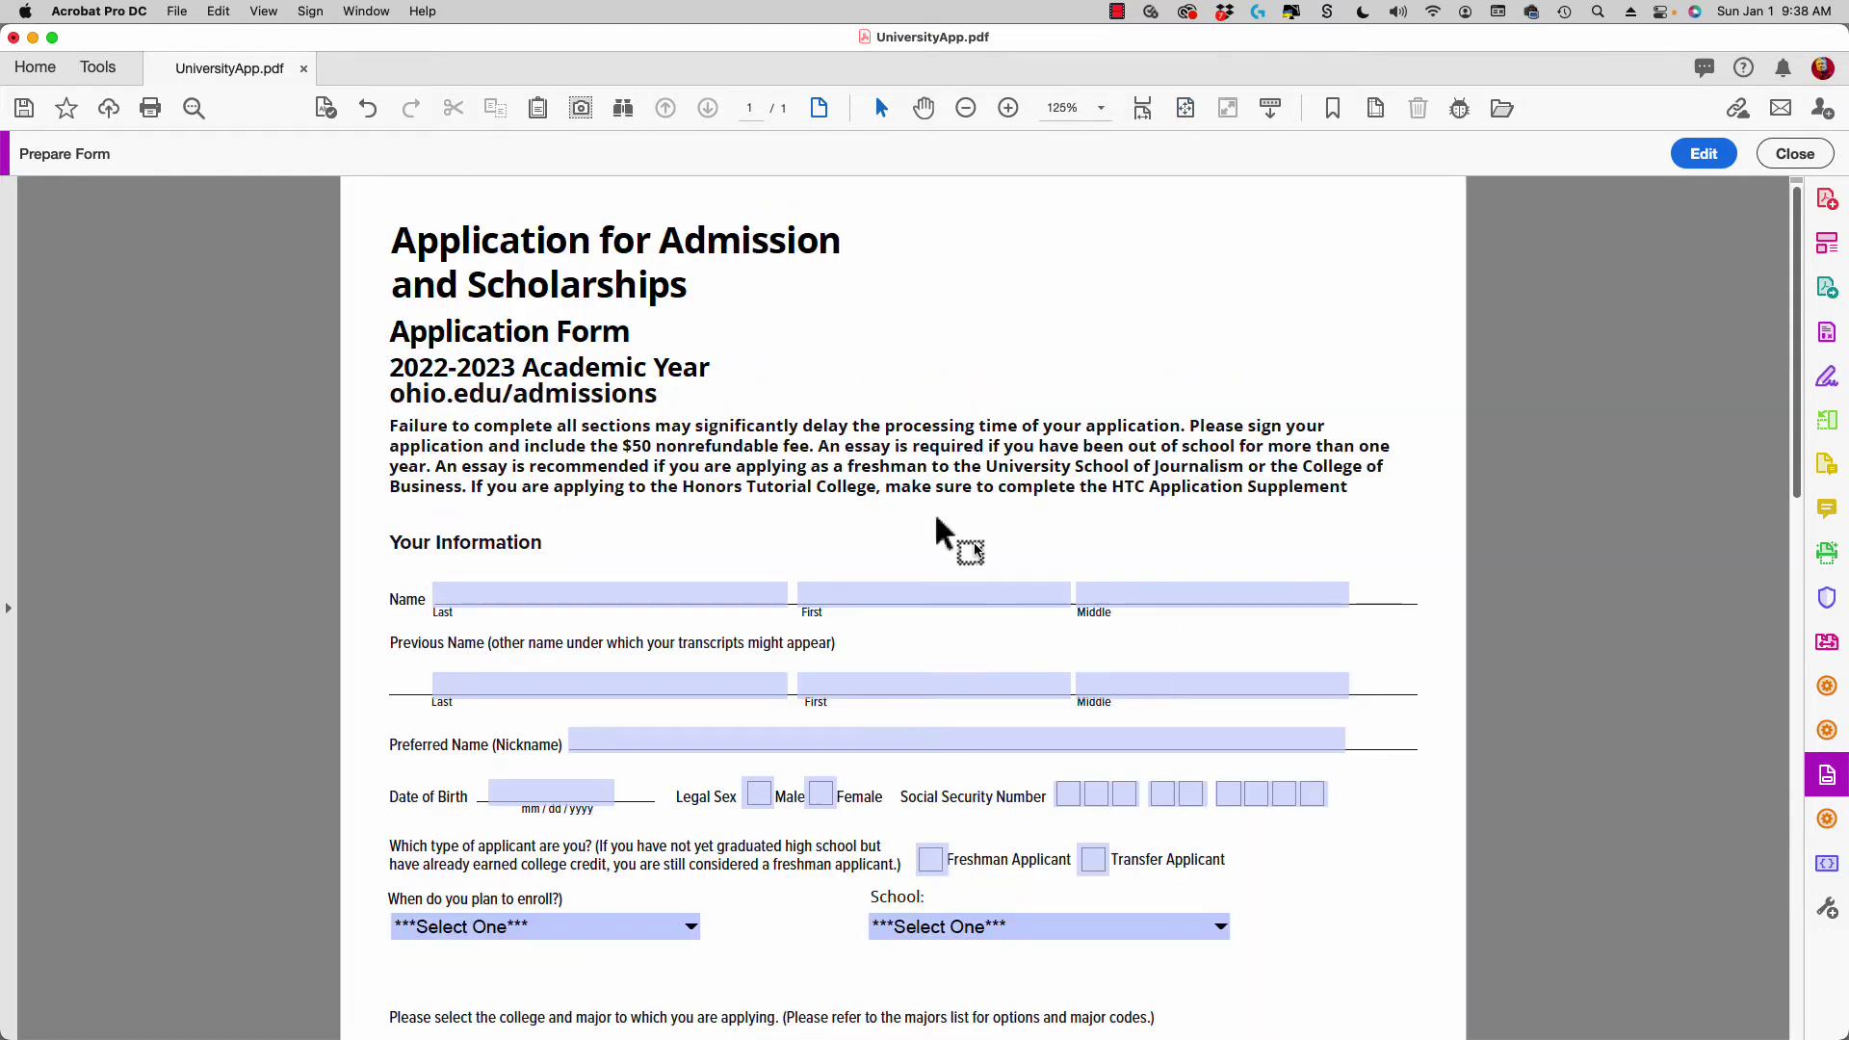
scroll(1064, 664, "down", 2)
scroll(1065, 665, "down", 5)
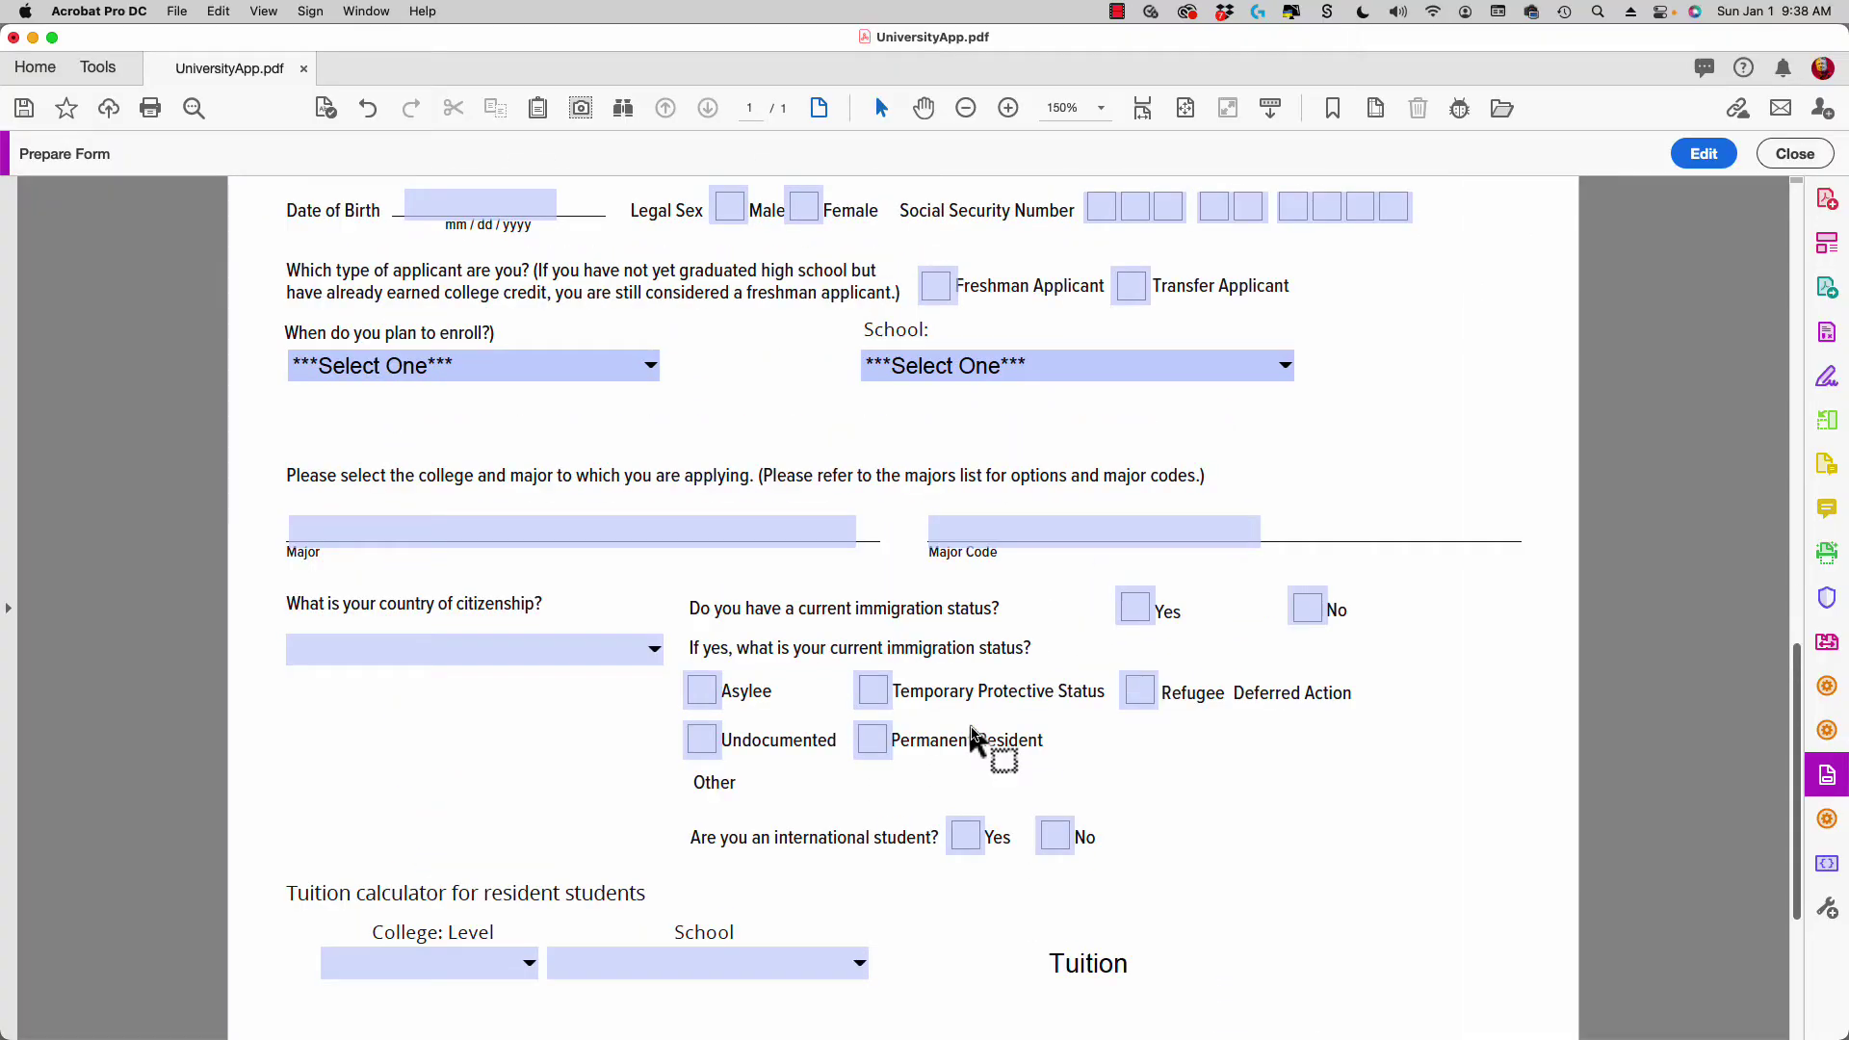
key("super+2")
scroll(819, 665, "down", 2)
scroll(805, 644, "down", 5)
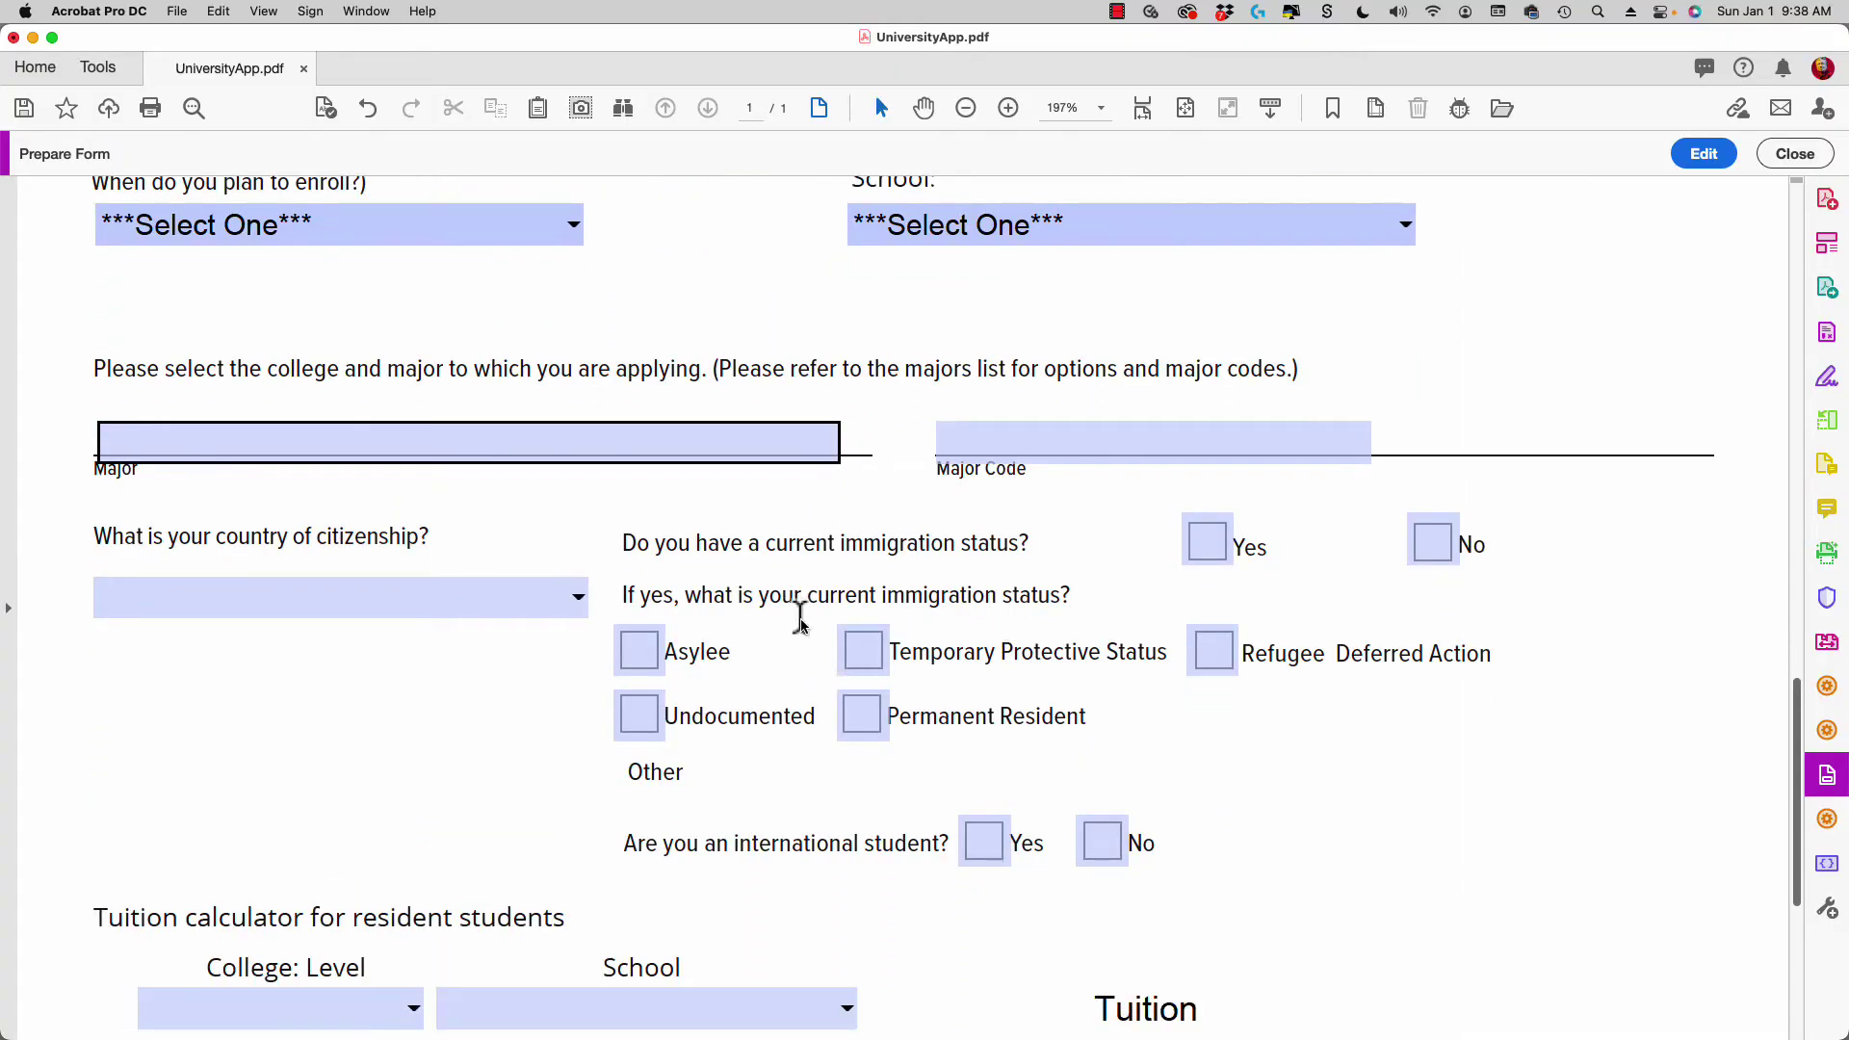
right_click(801, 648)
key("super+a")
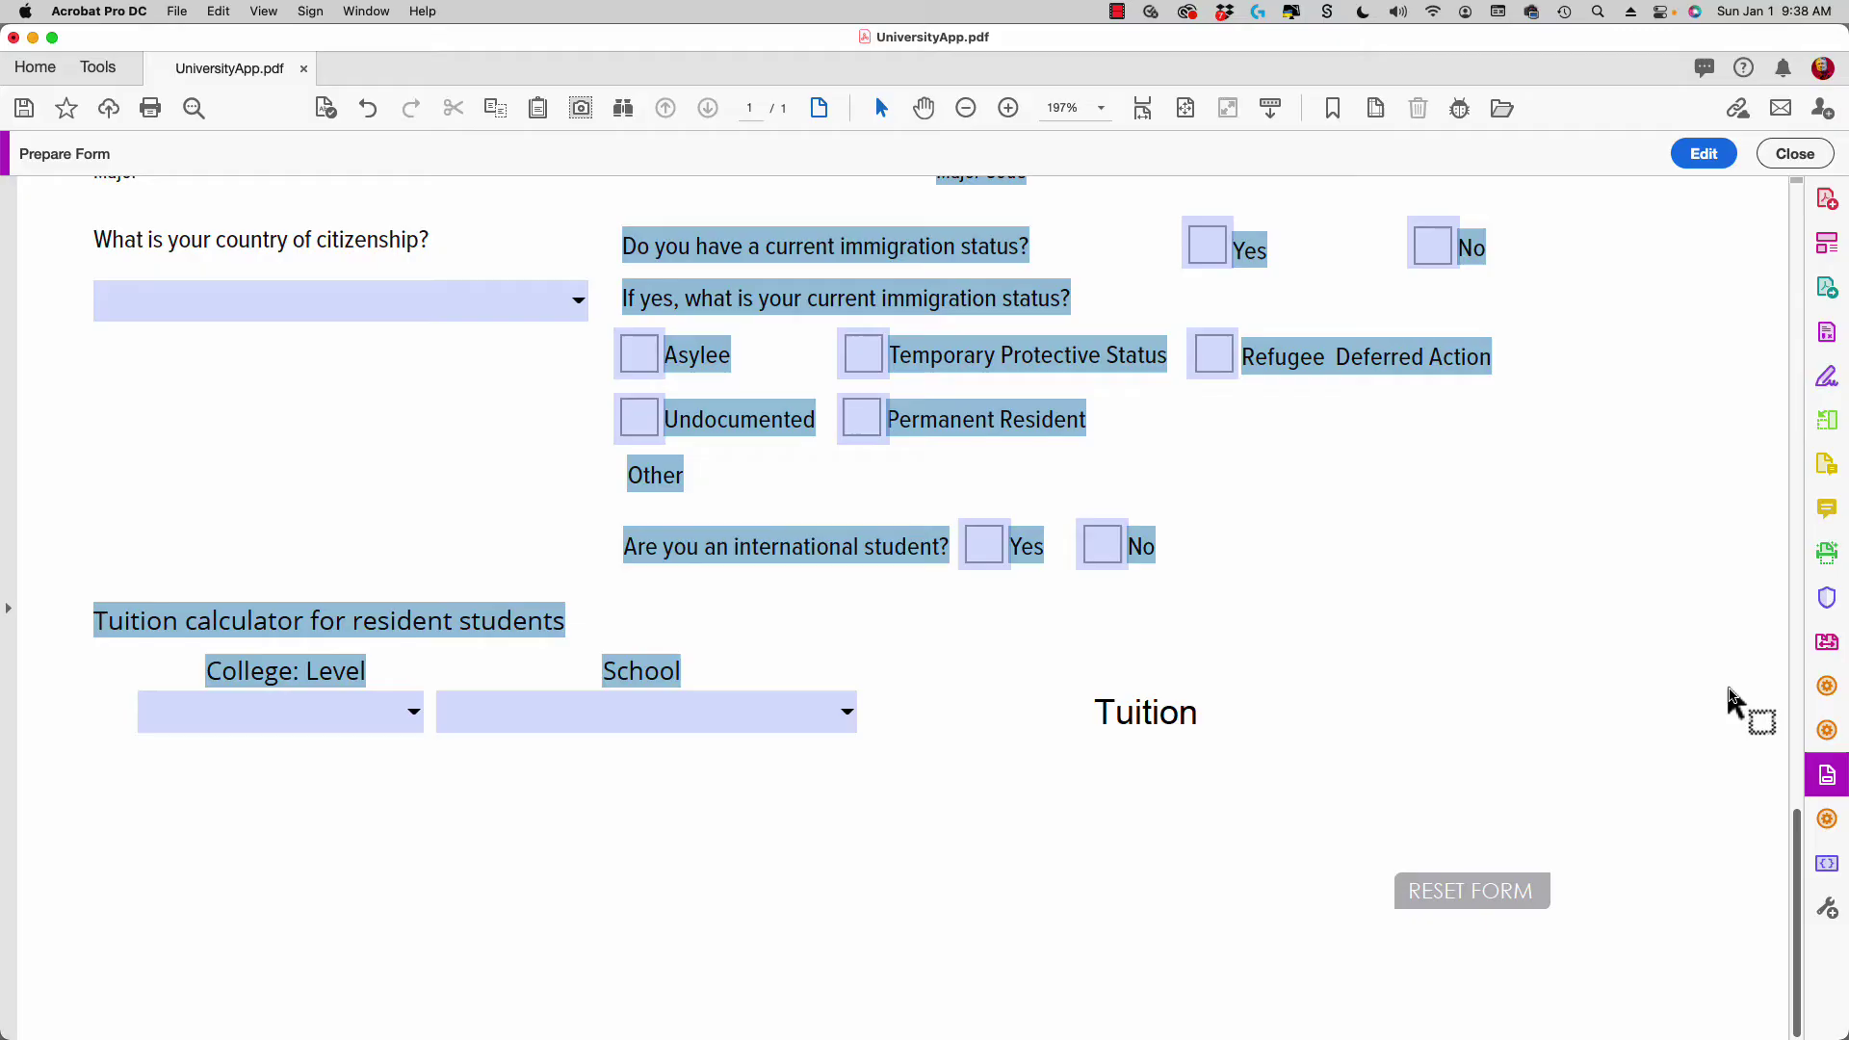
- Open the name.level dropdown's properties and review its custom keystroke script
left_click(1828, 775)
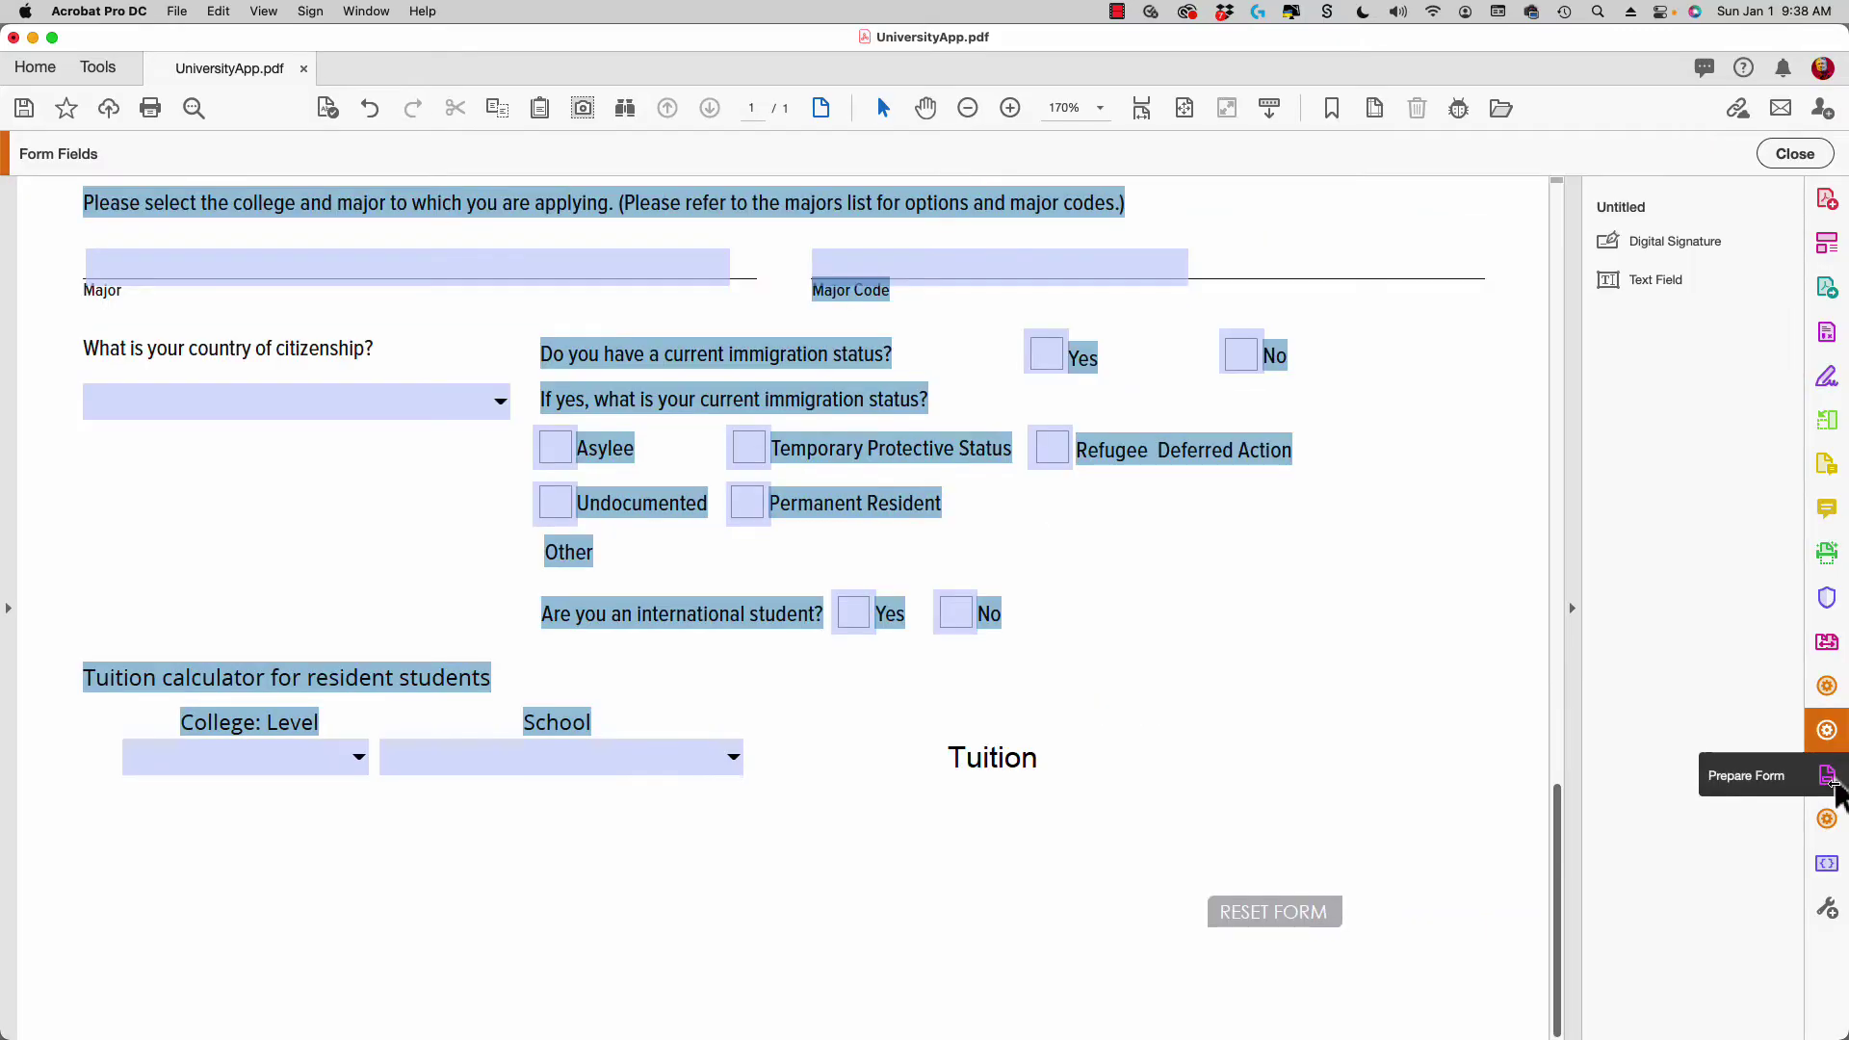
double_click(283, 760)
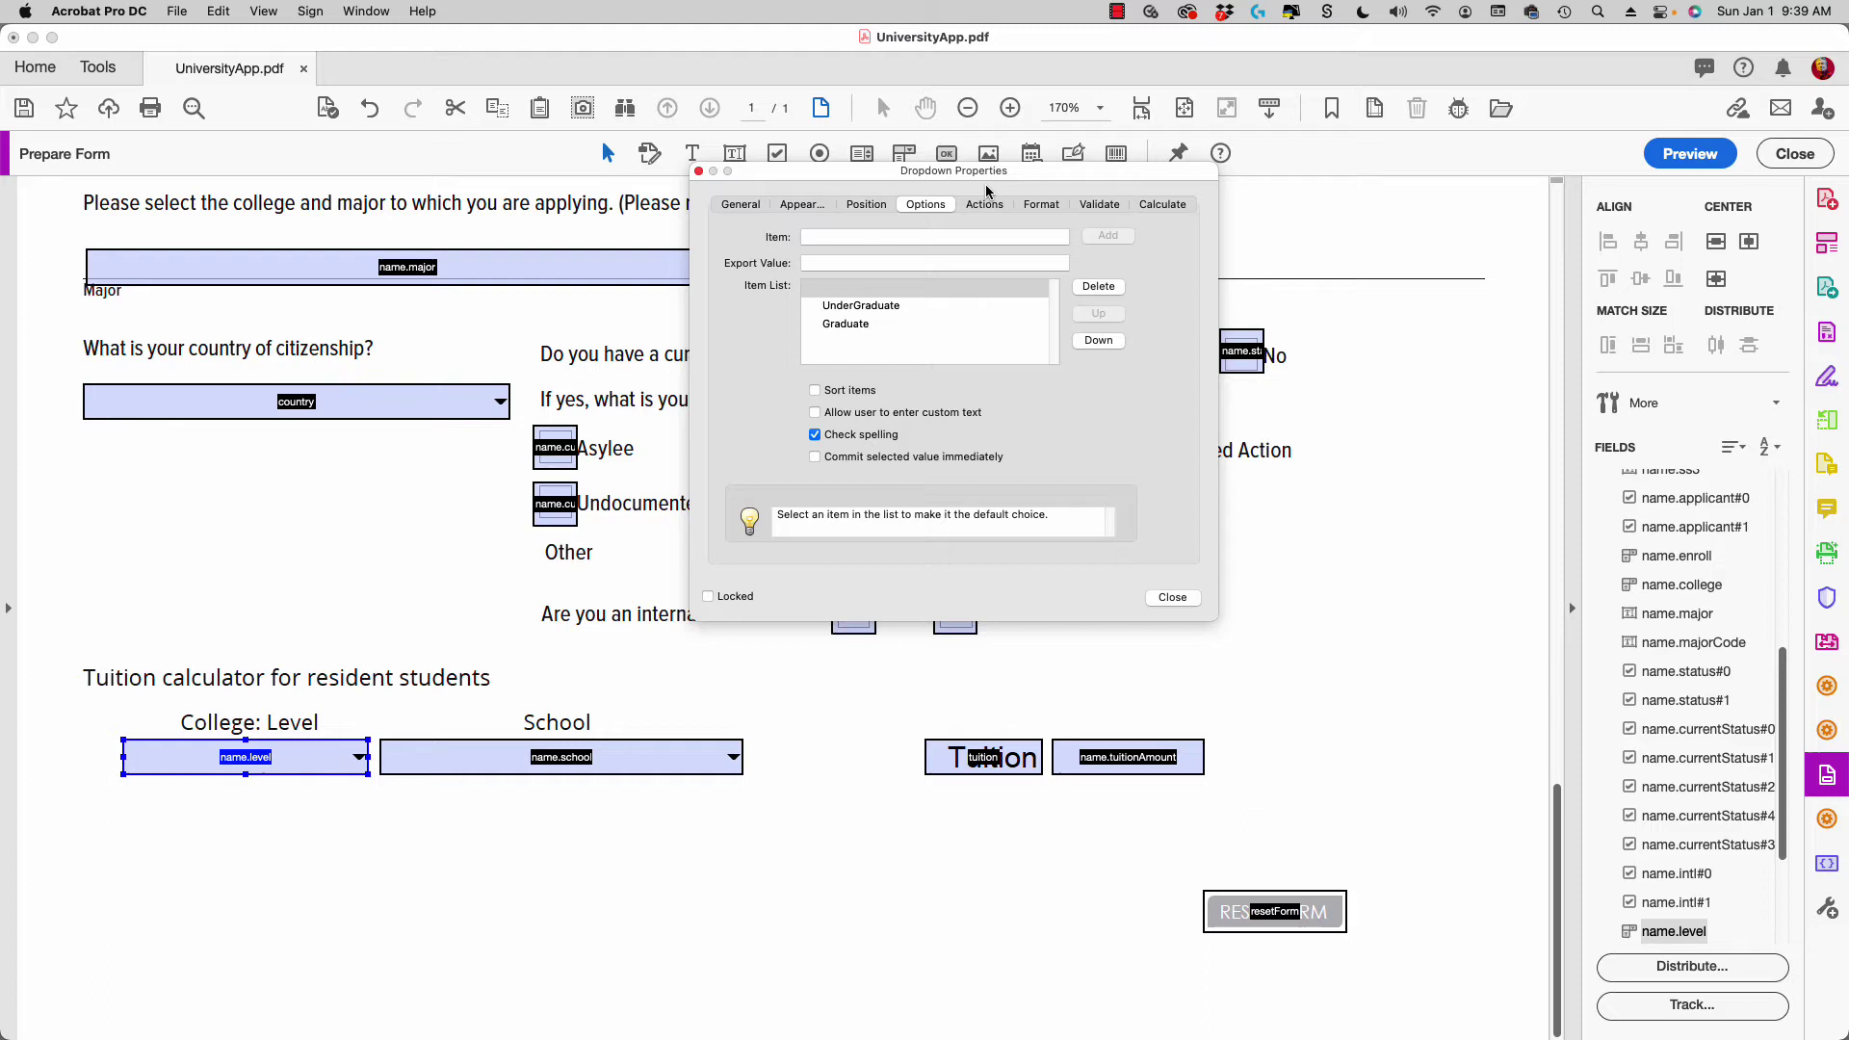
left_click(1036, 206)
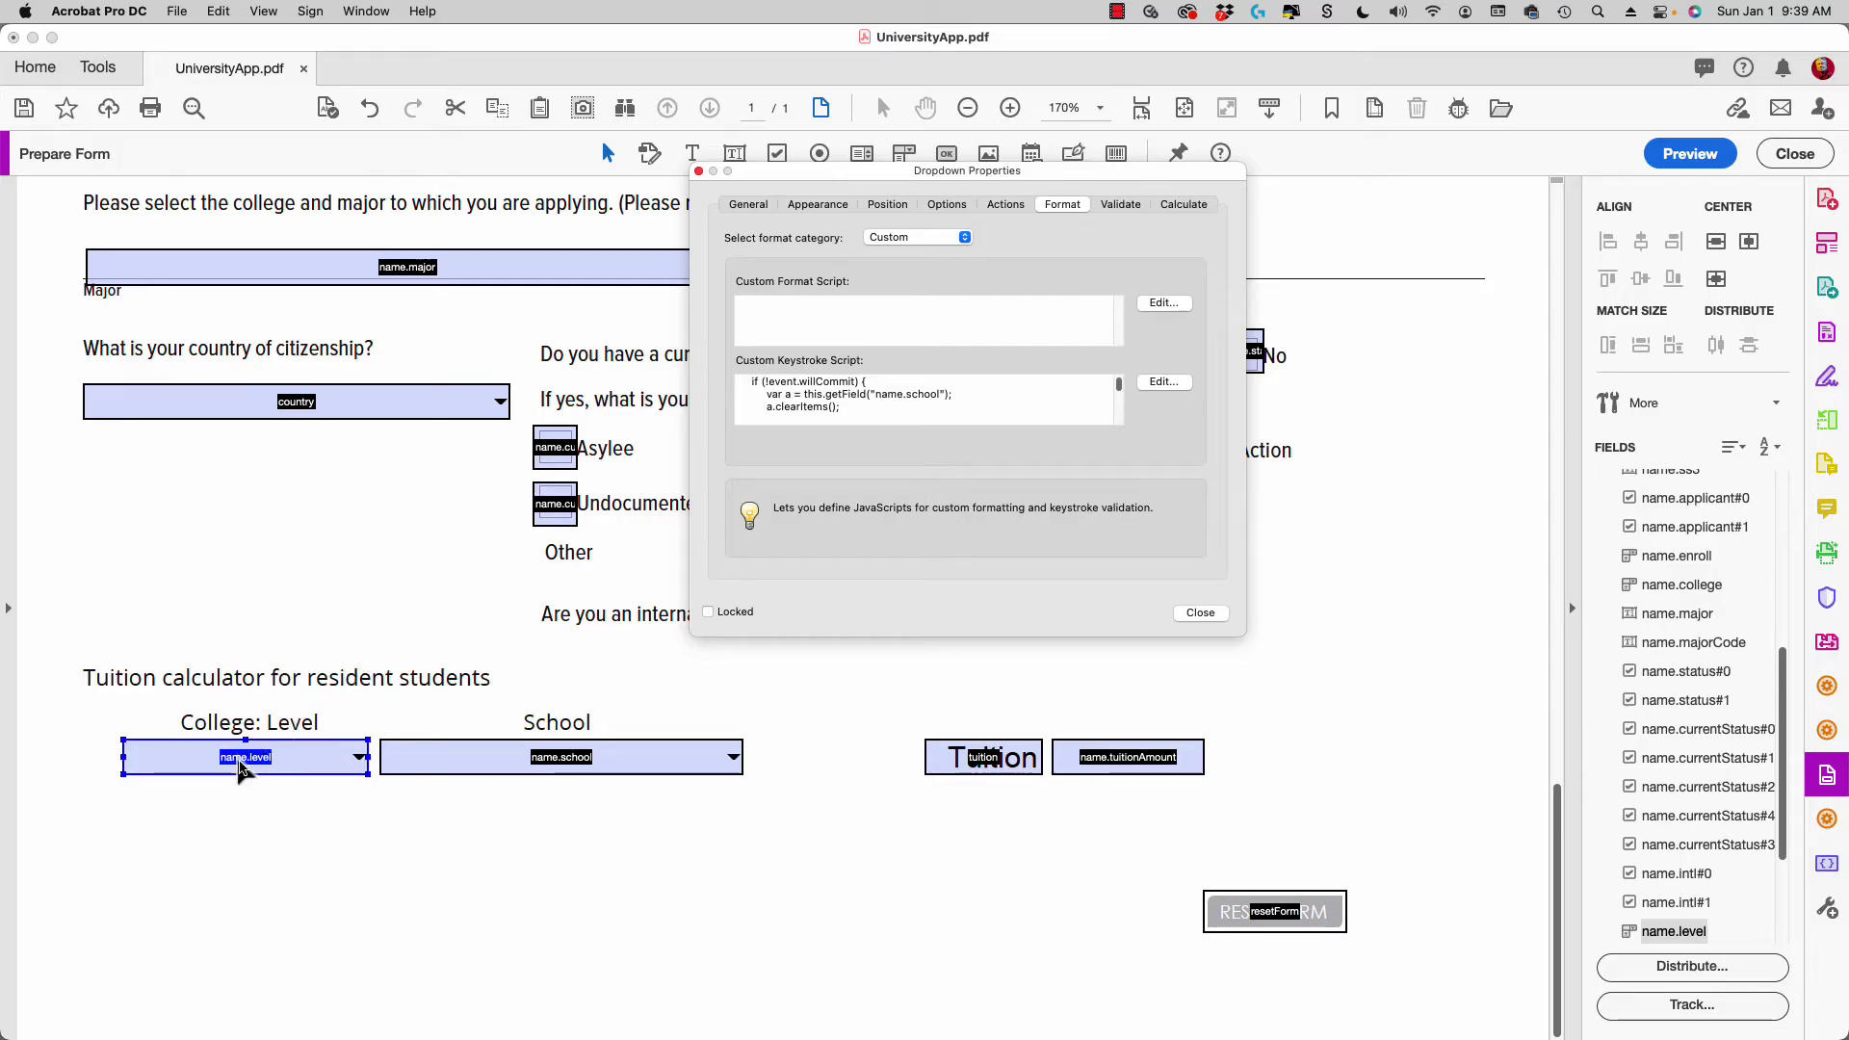
left_click(954, 206)
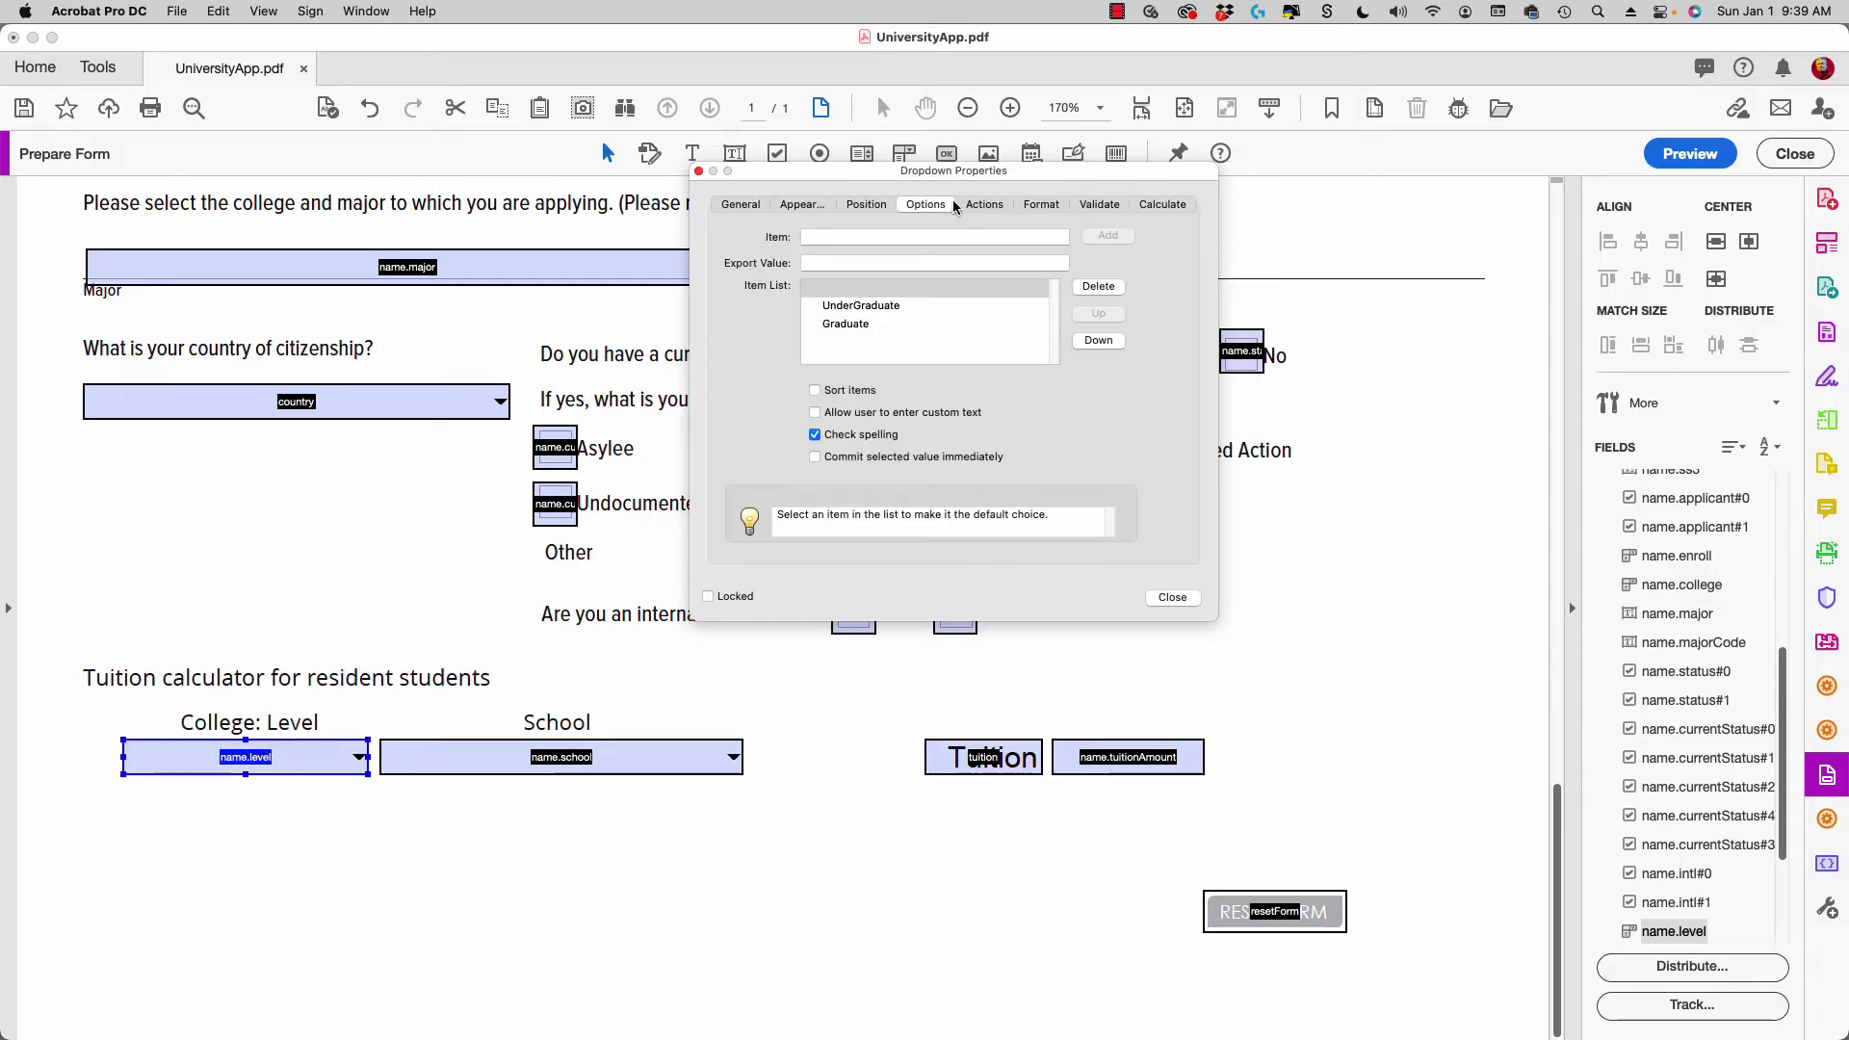
- Make Graduate the default level choice and close the properties
left_click(864, 307)
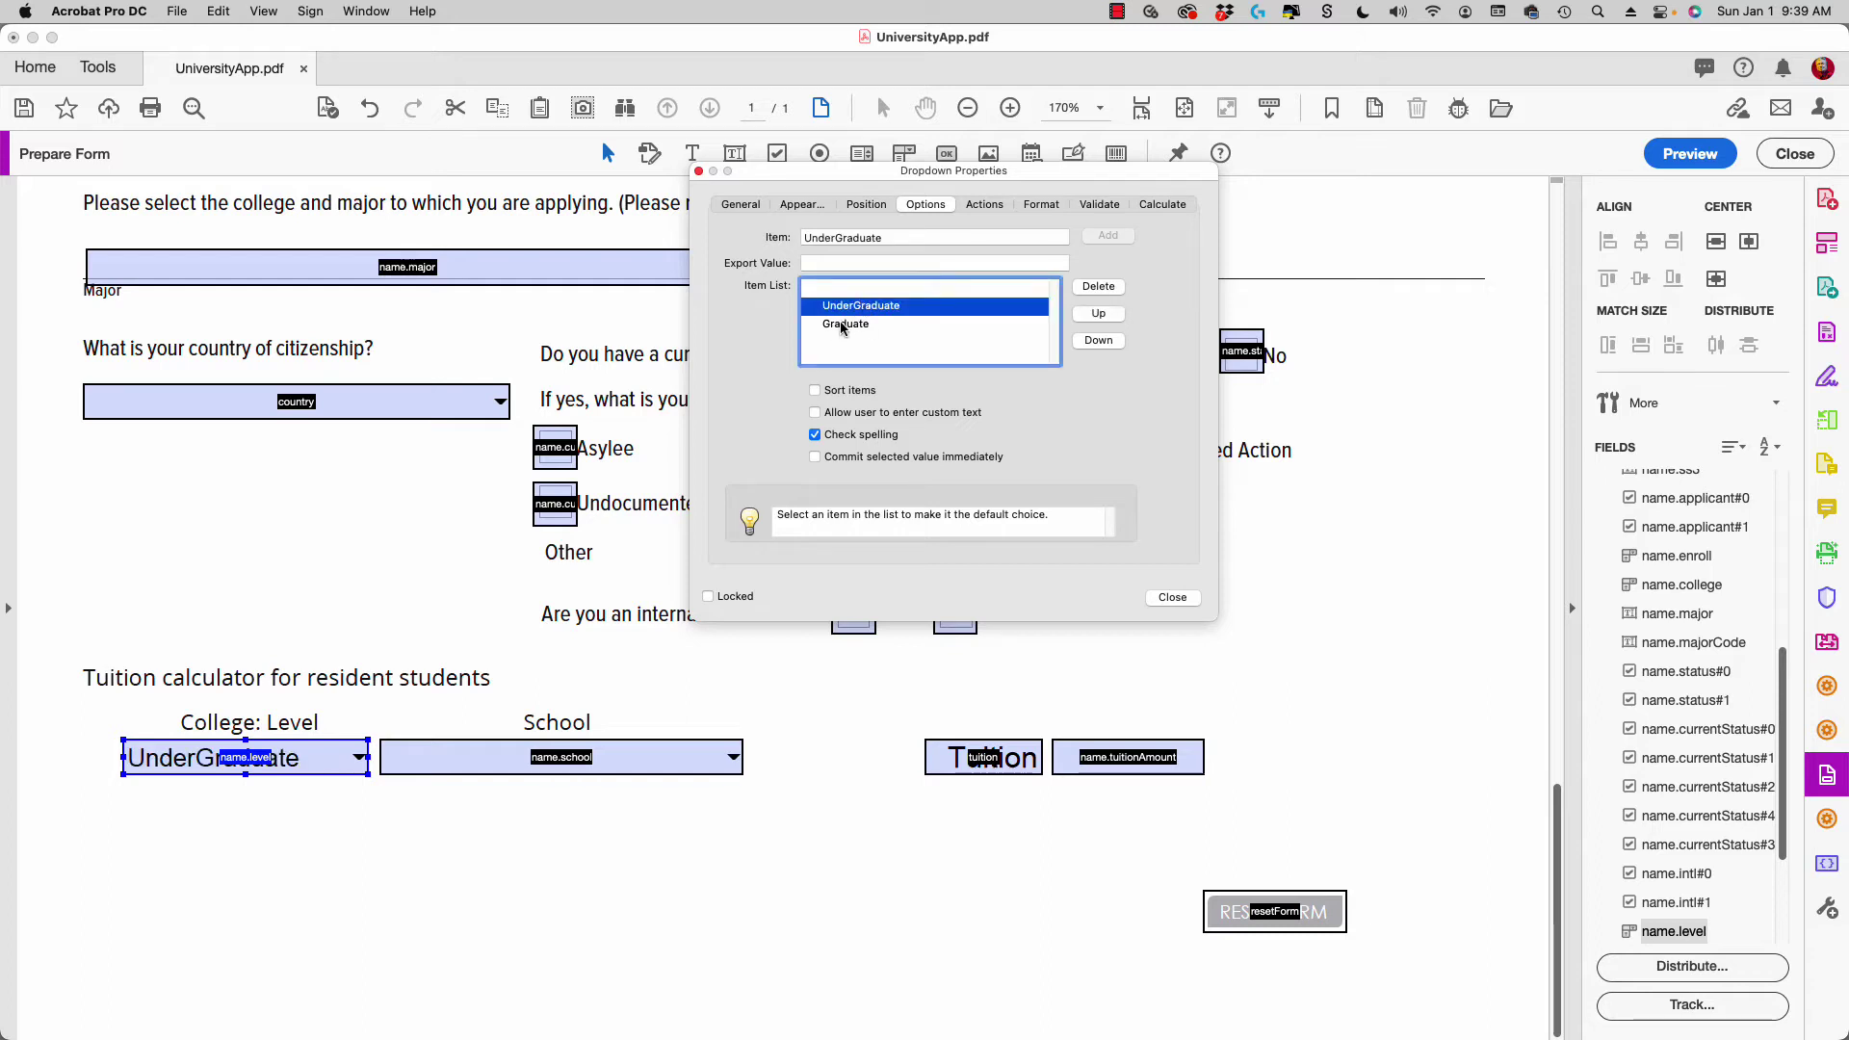
left_click(853, 327)
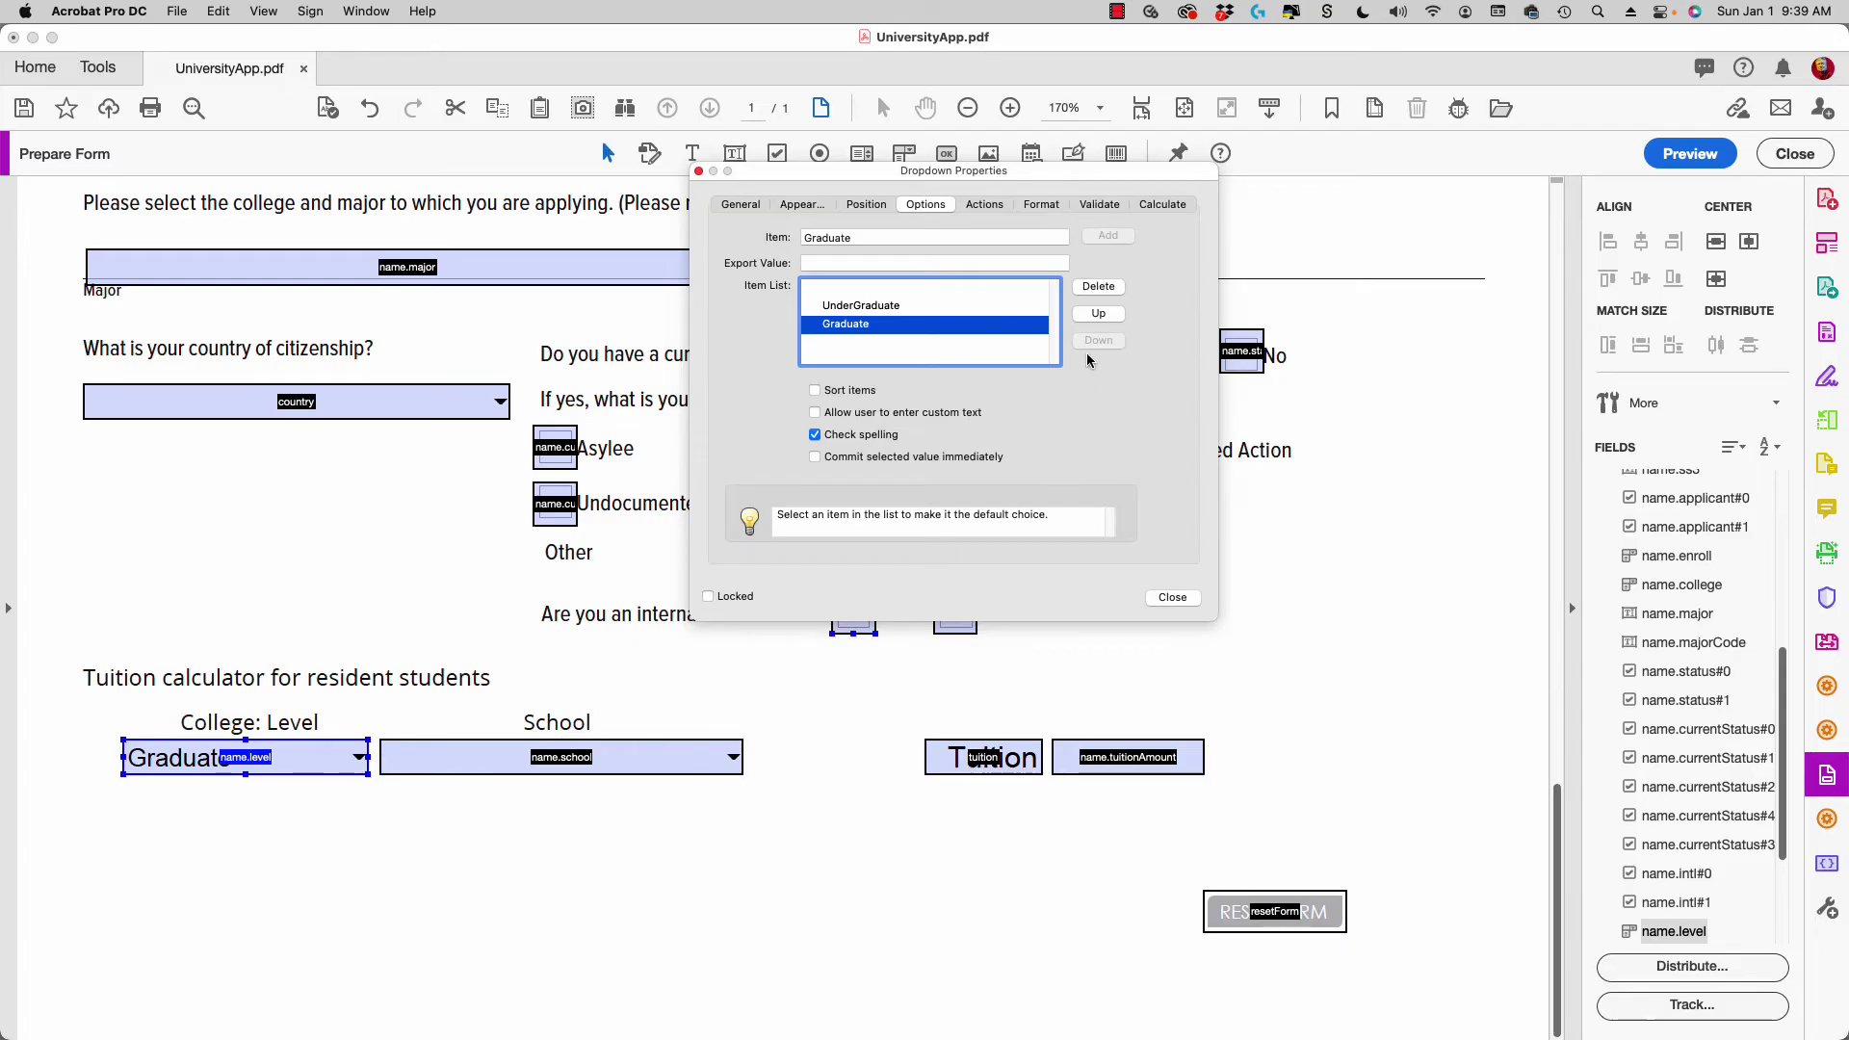
left_click(1179, 597)
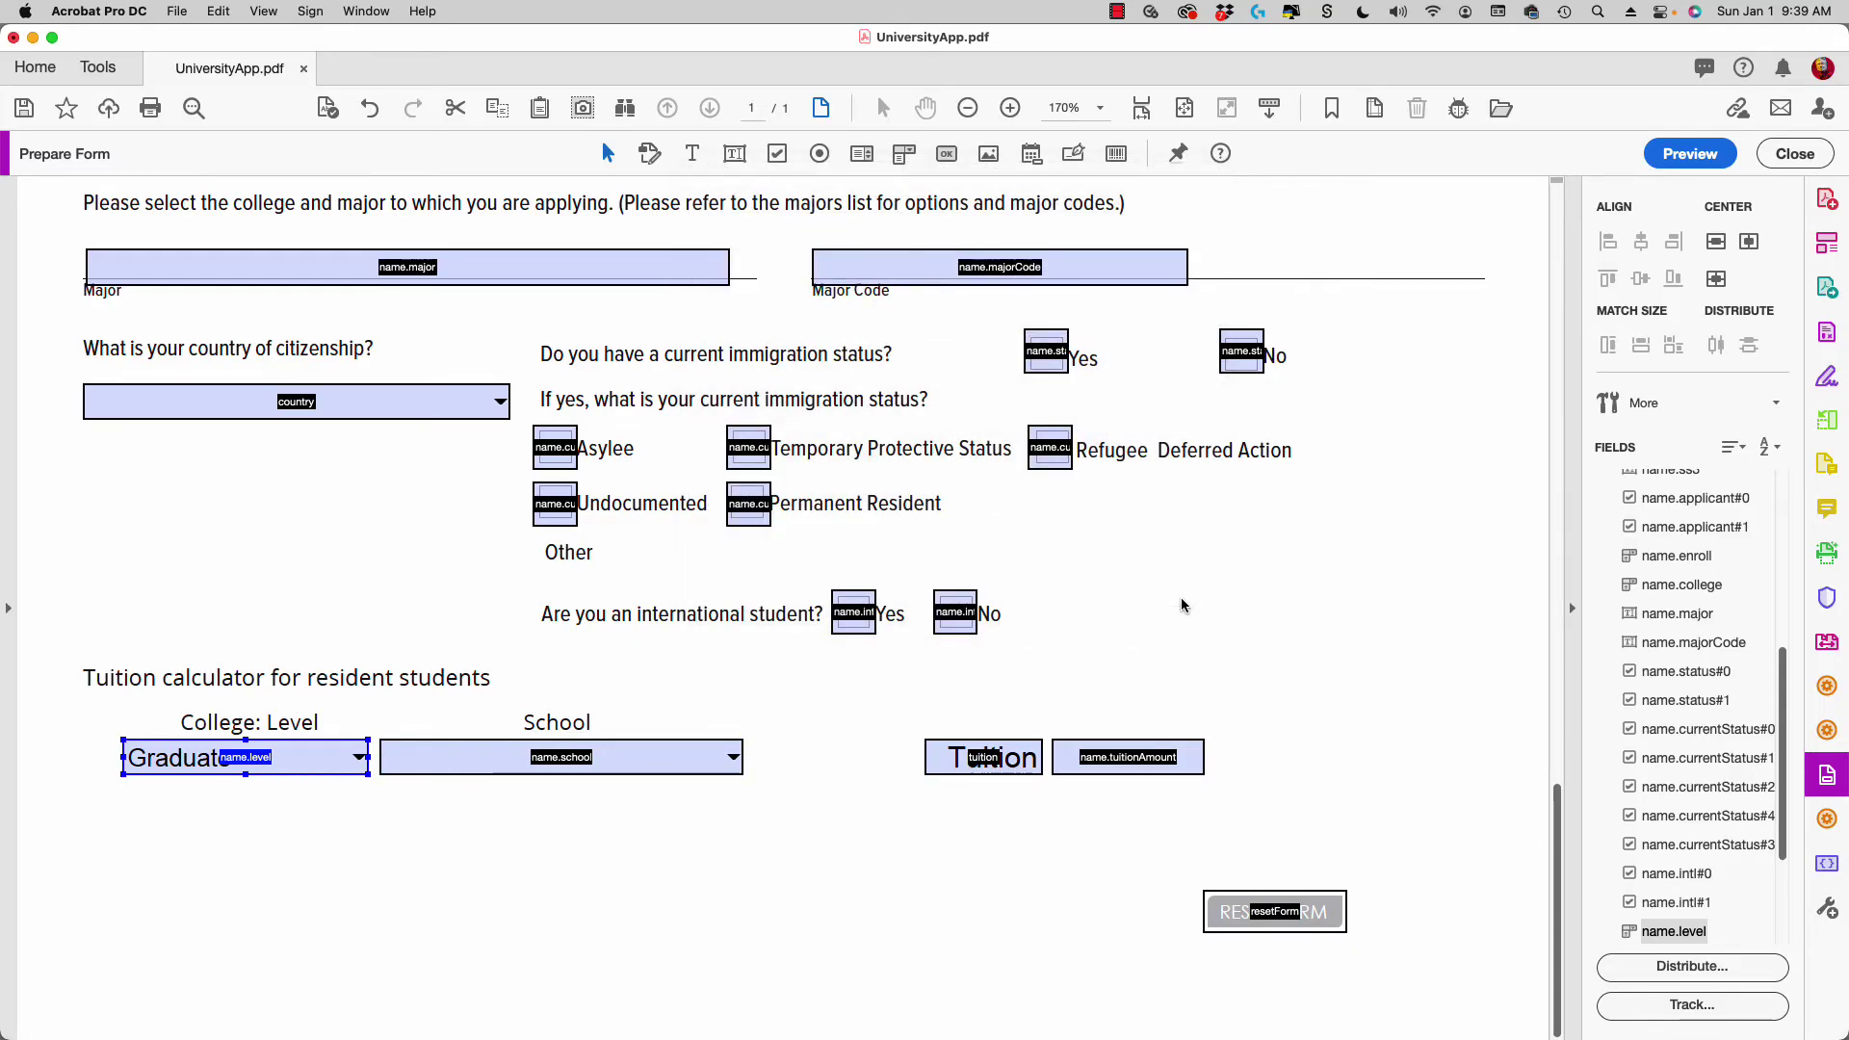
- Open the firsstField script in BBEdit and highlight its UnderGraduate and Graduate cases
key("super+Tab")
key("super+Tab")
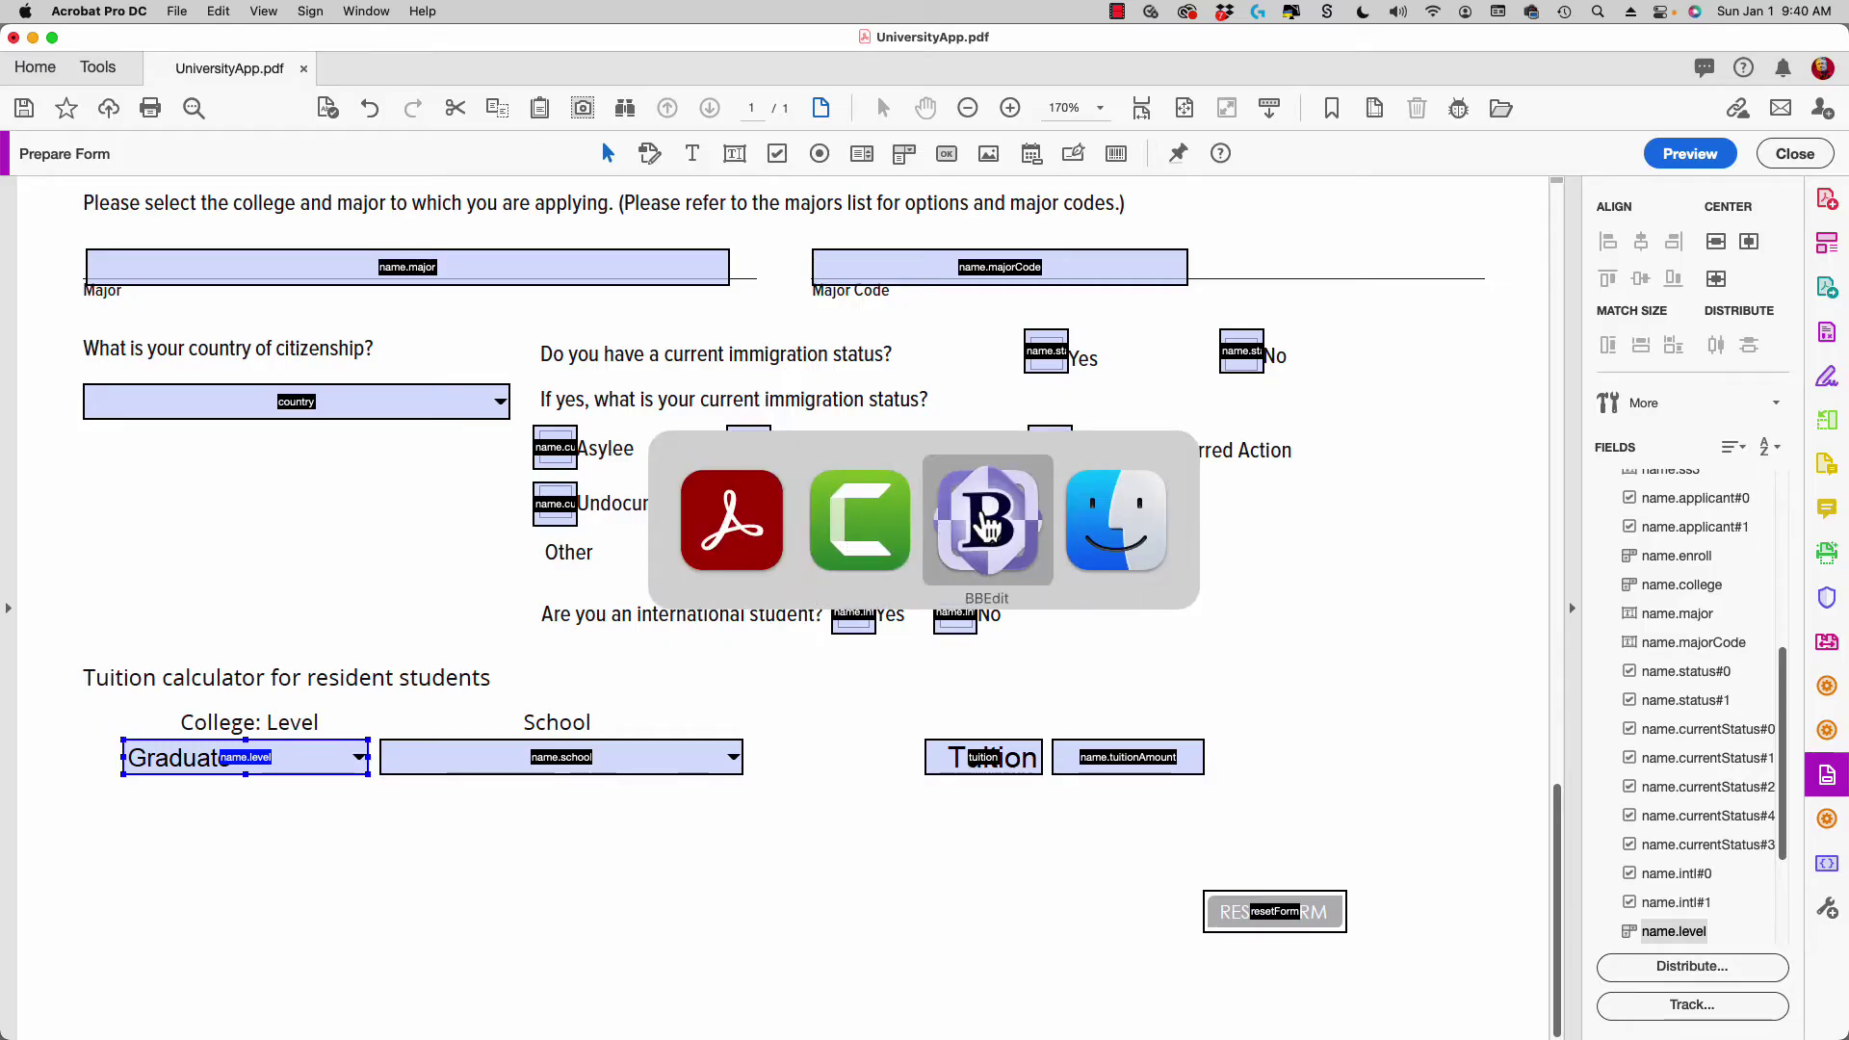
key("super+o")
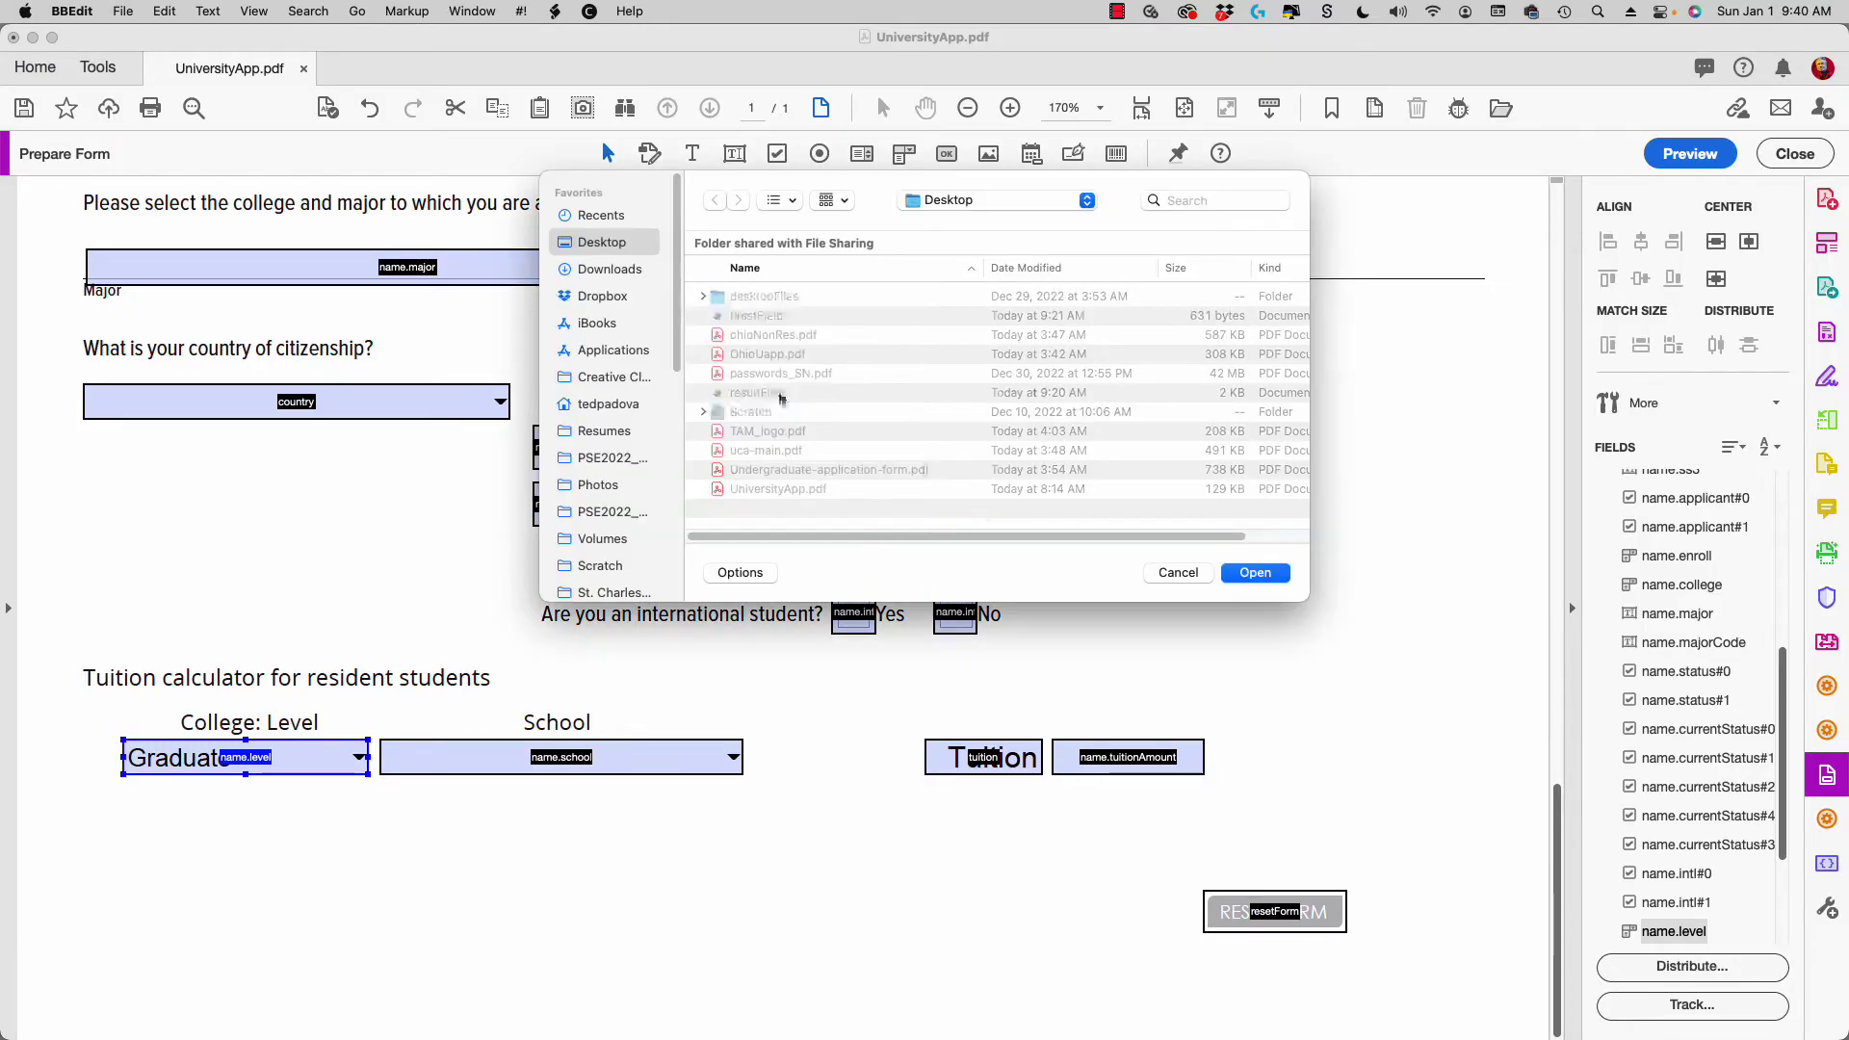
double_click(778, 317)
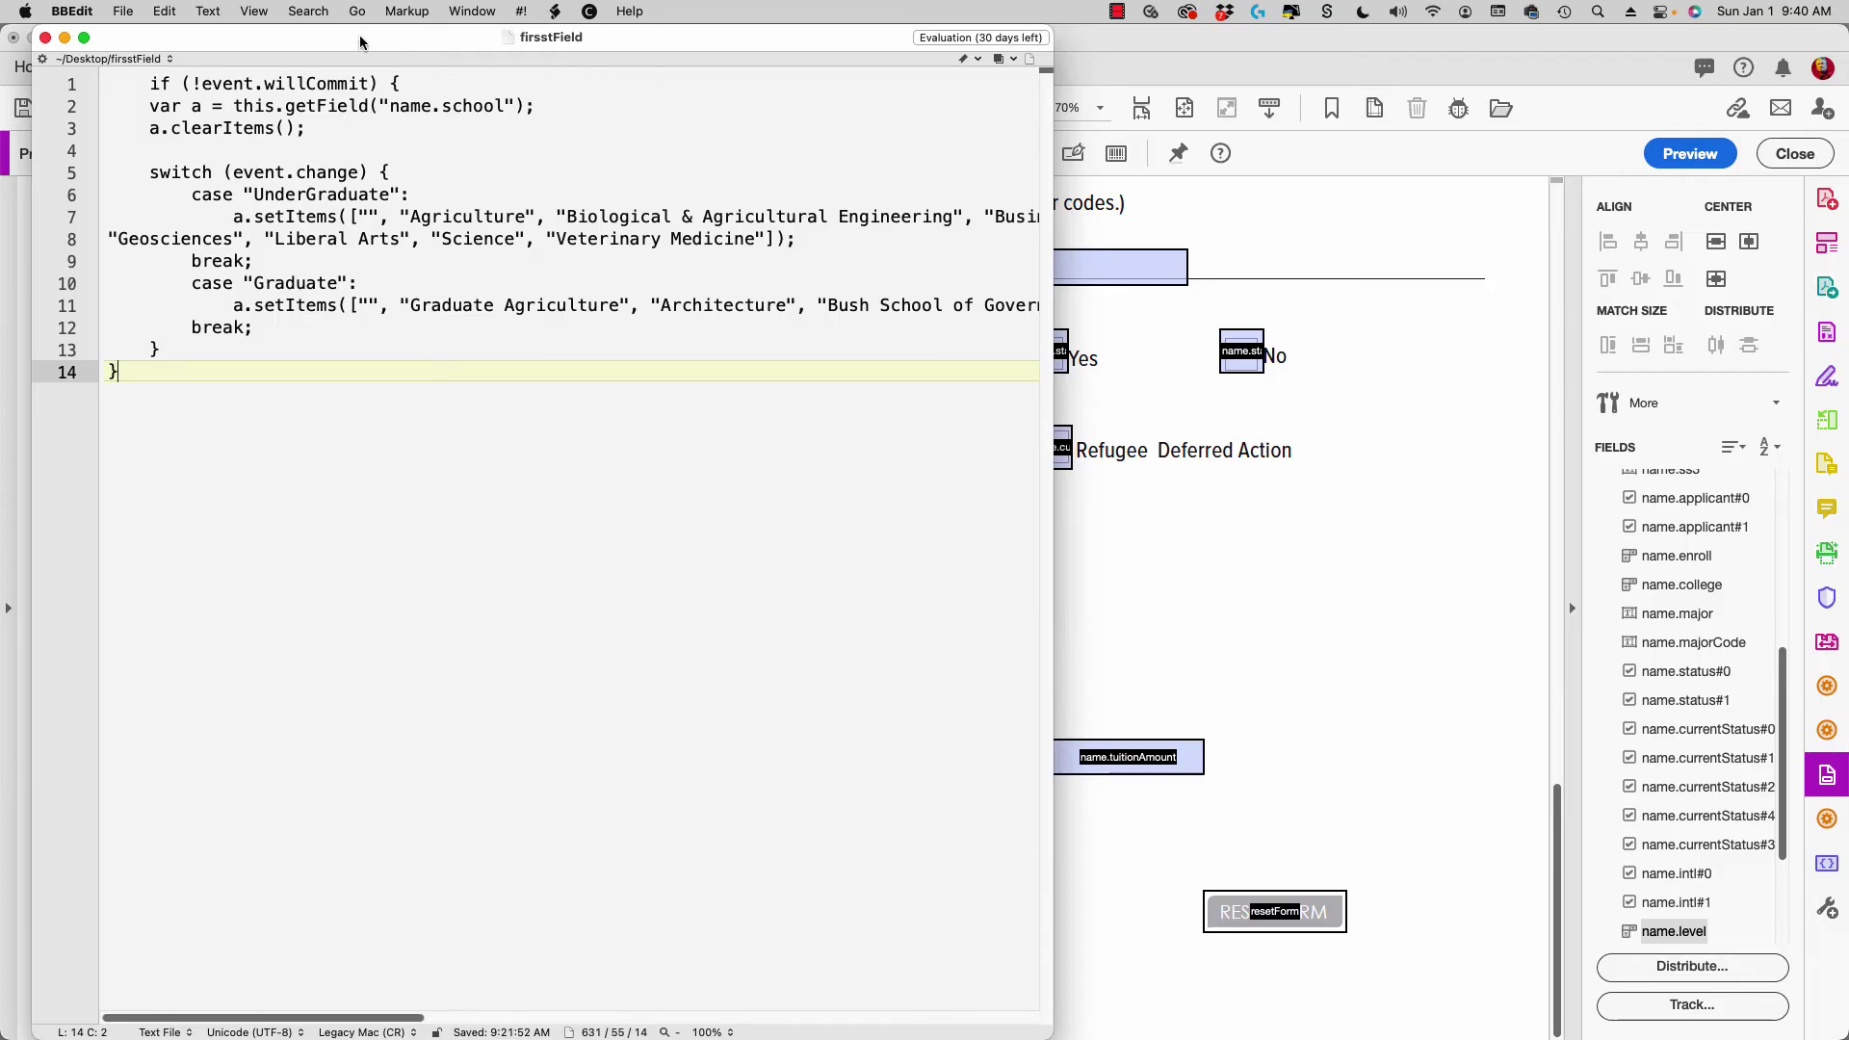
left_click_drag(366, 44, 1002, 39)
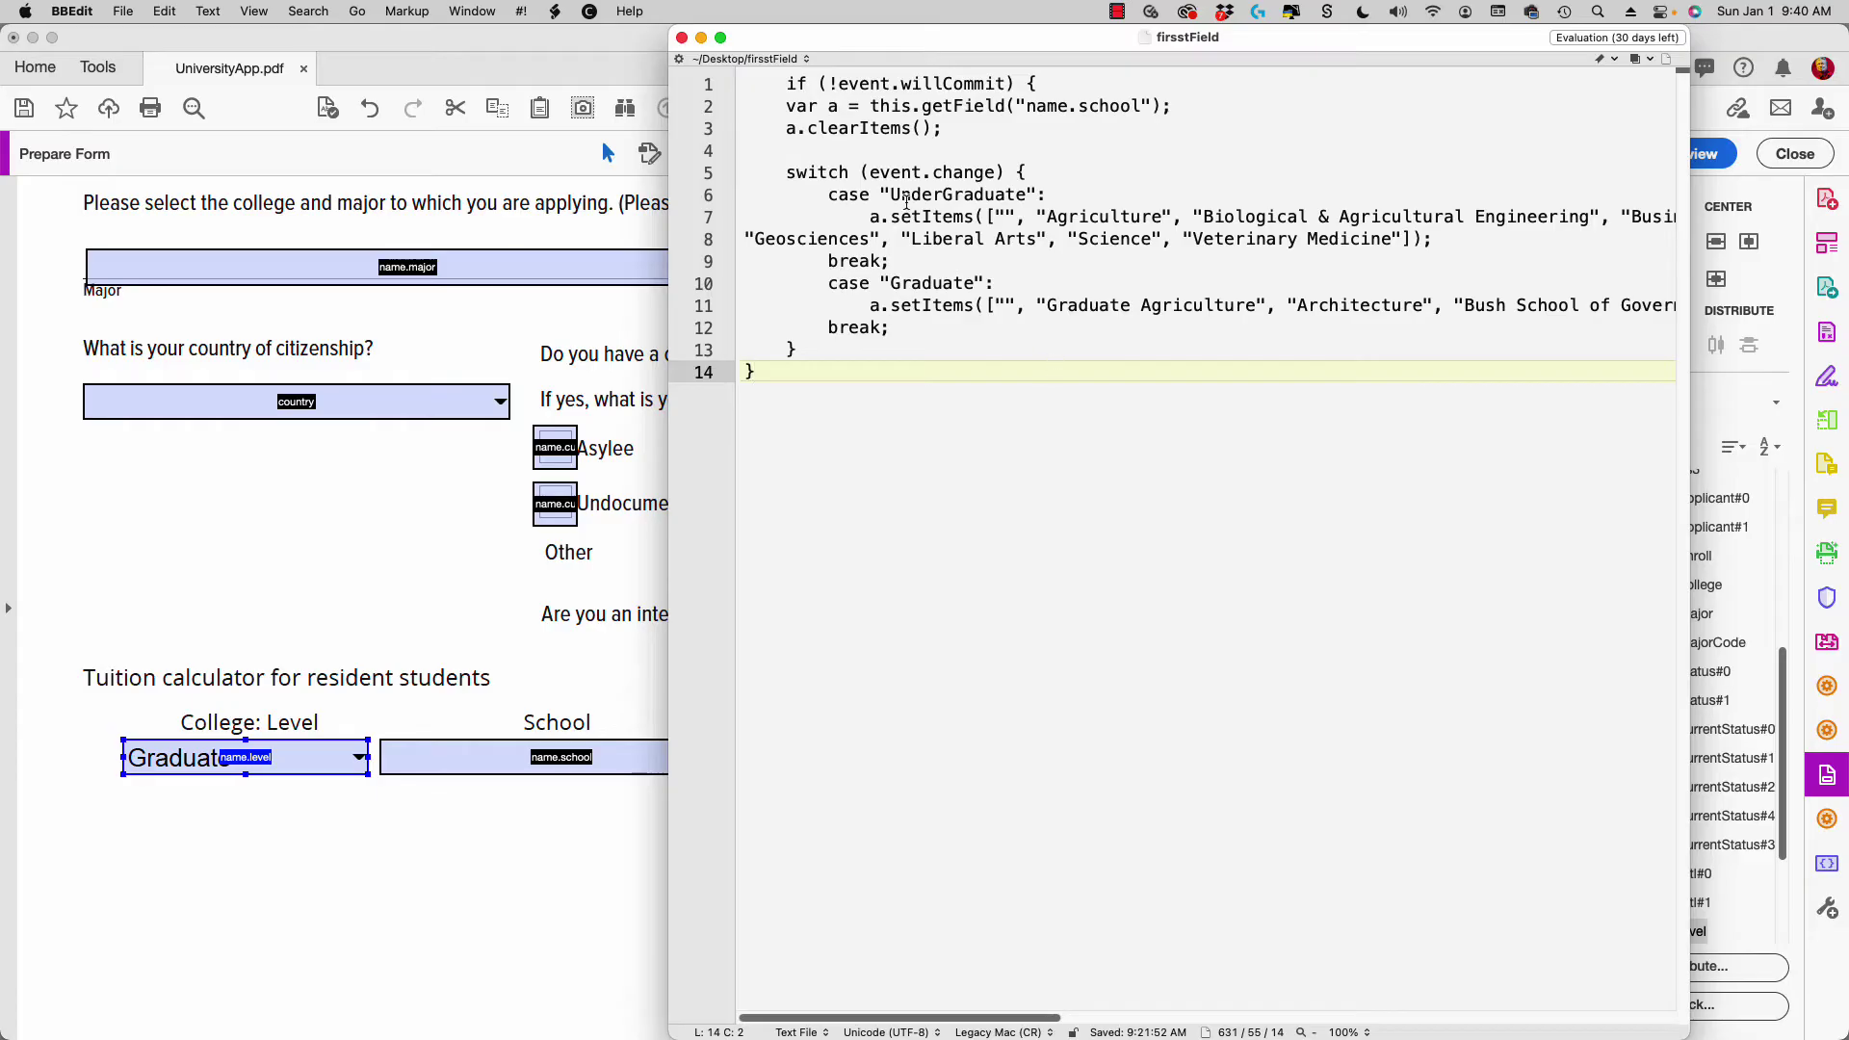
left_click_drag(1098, 35, 895, 30)
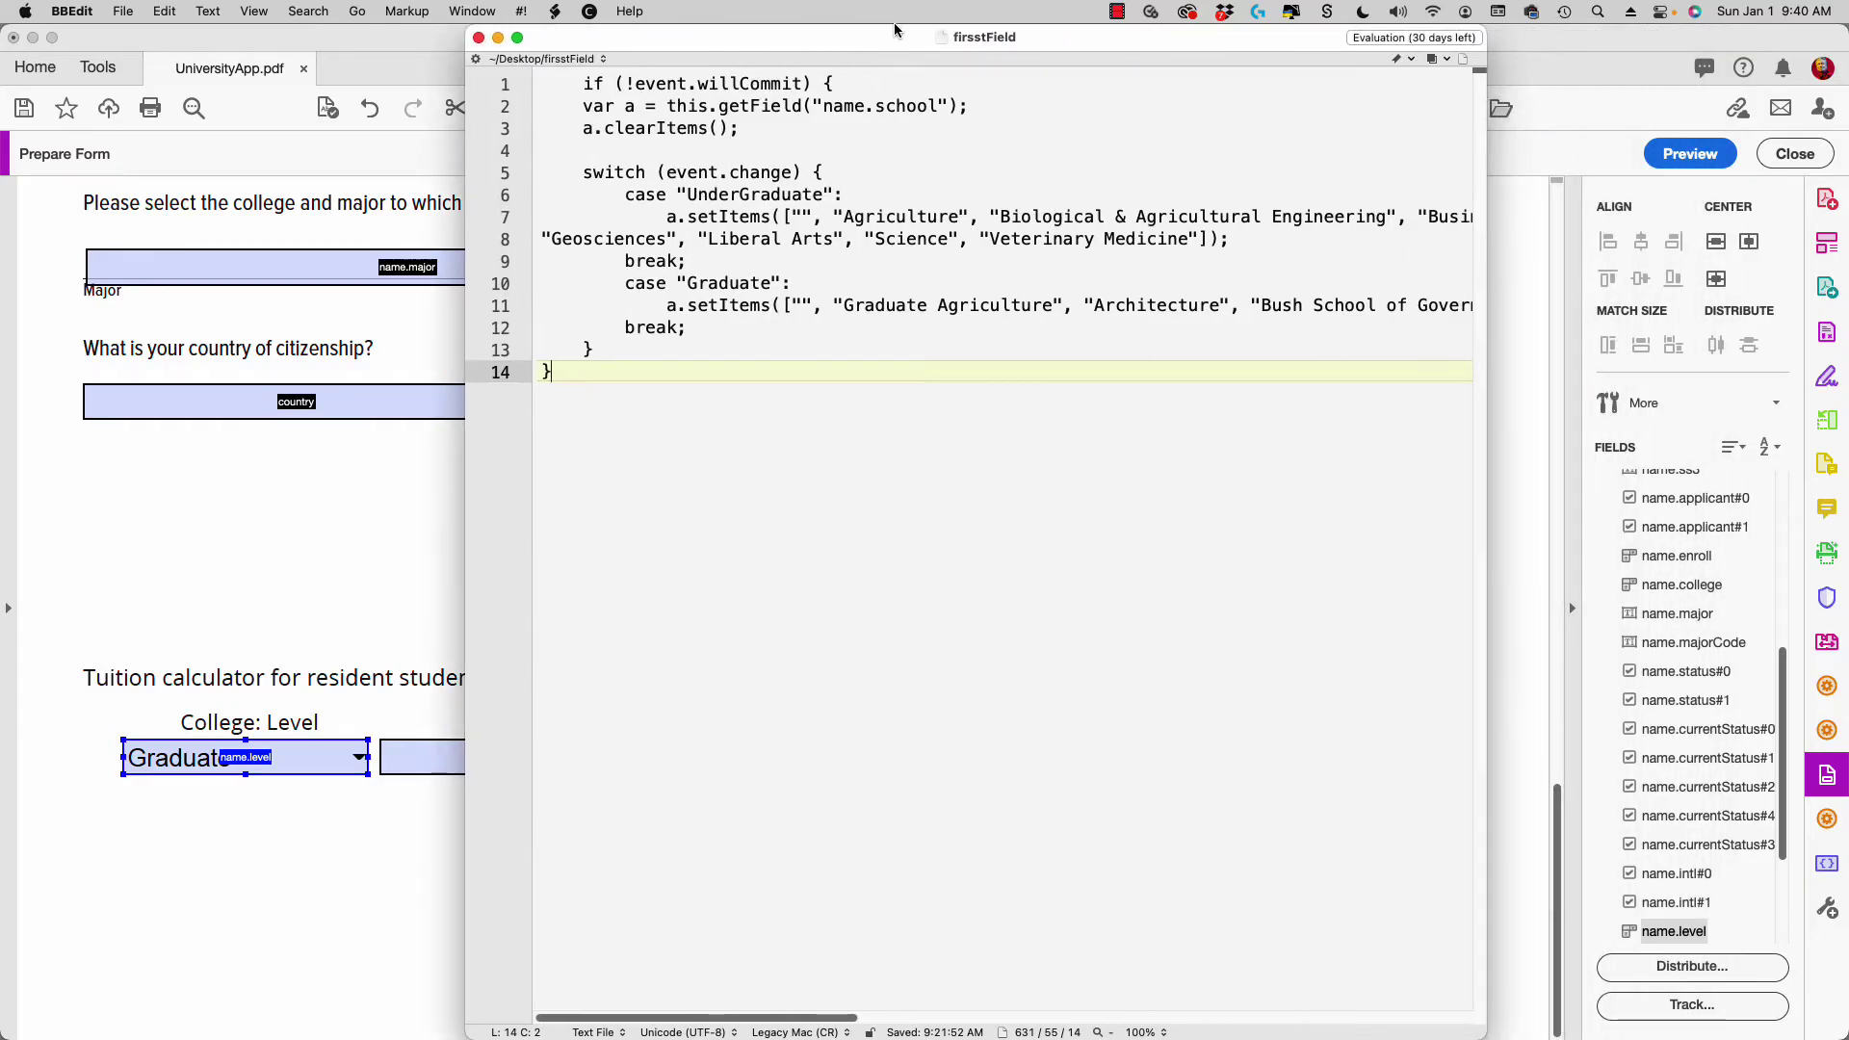
left_click_drag(700, 196, 817, 194)
left_click_drag(688, 284, 768, 282)
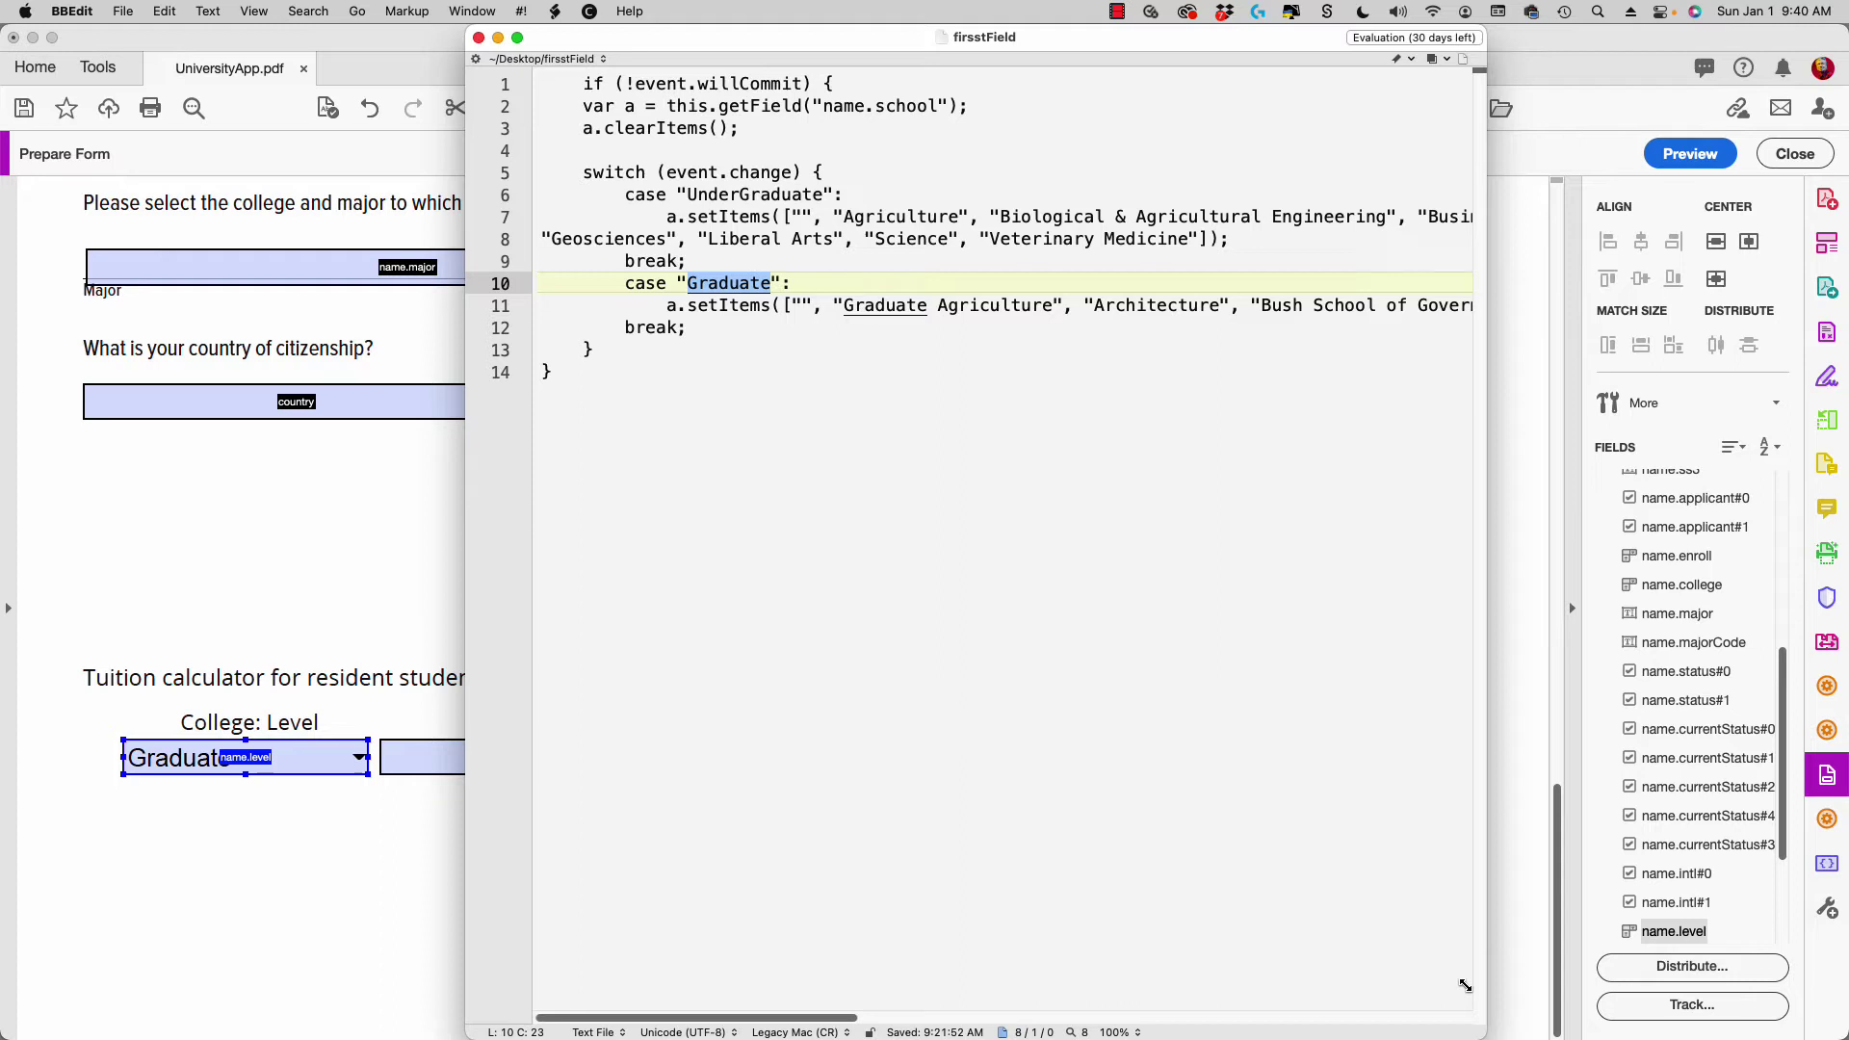
- Turn on Soft Wrap Text so every school name in the script is visible
left_click(254, 11)
mouse_move(289, 40)
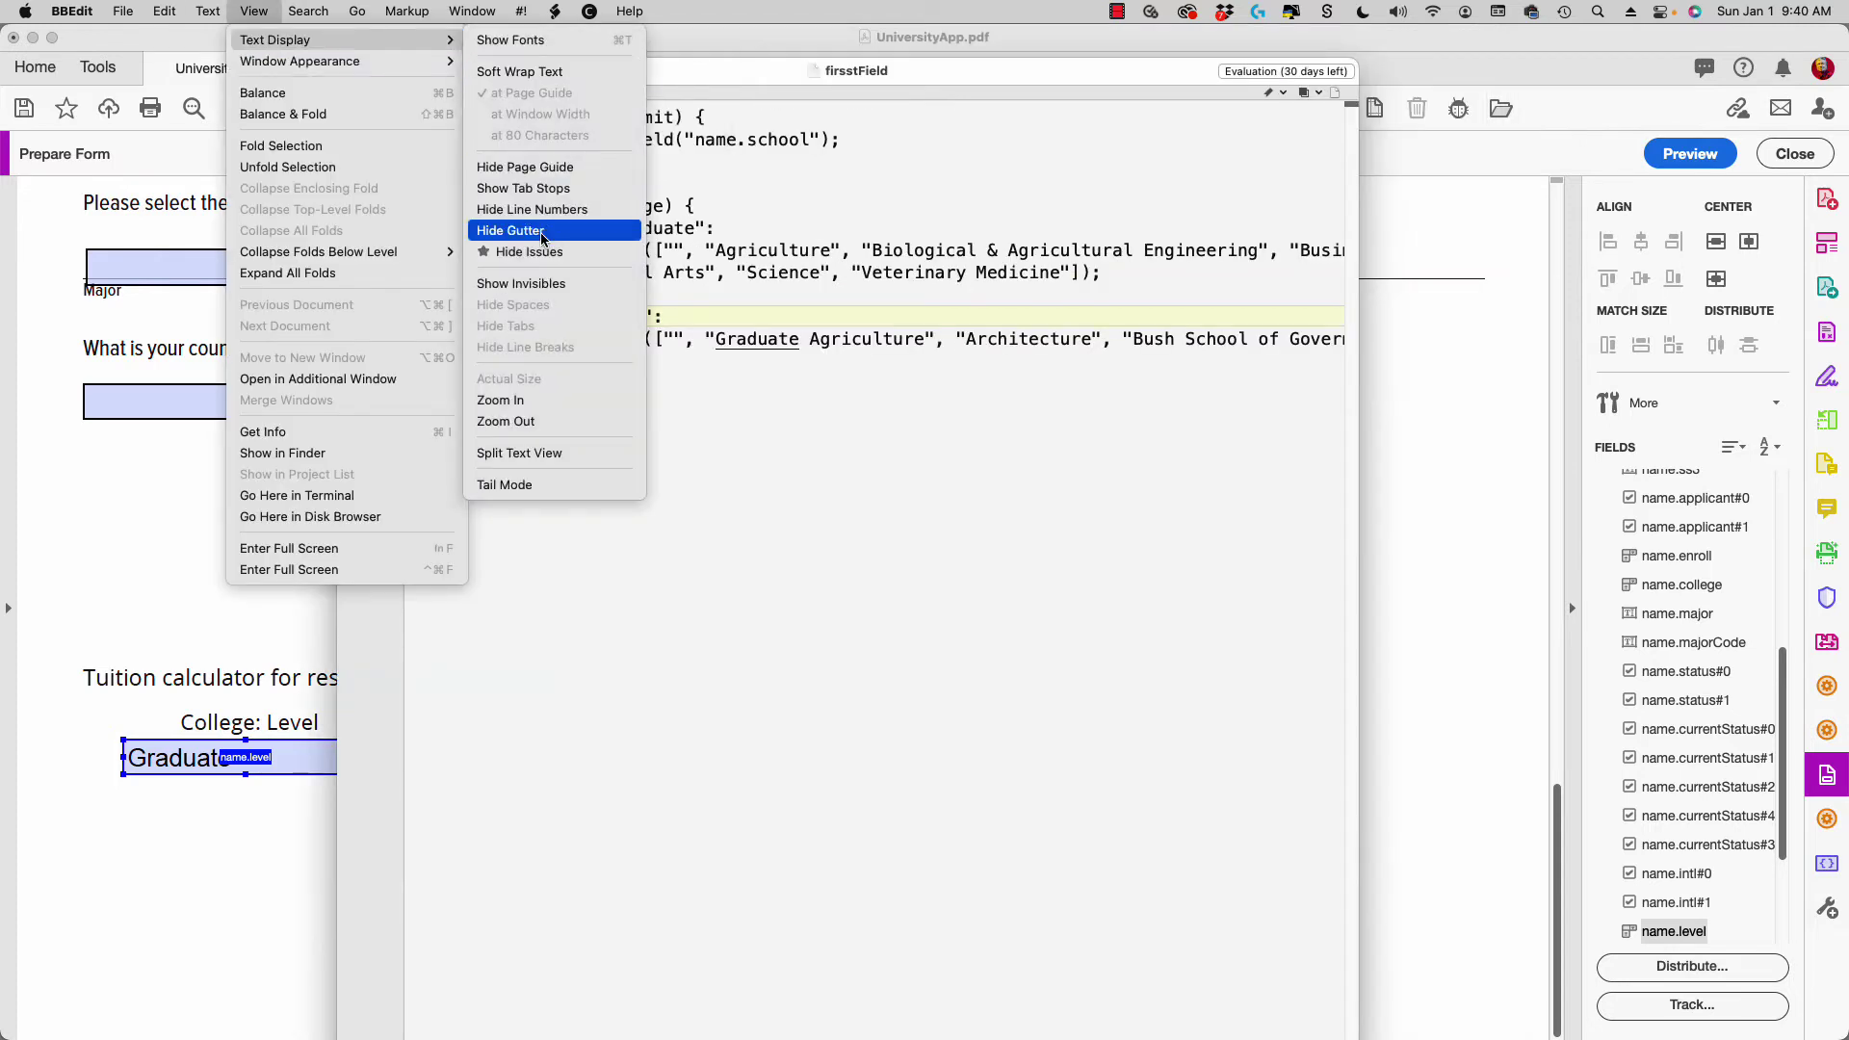
left_click(520, 71)
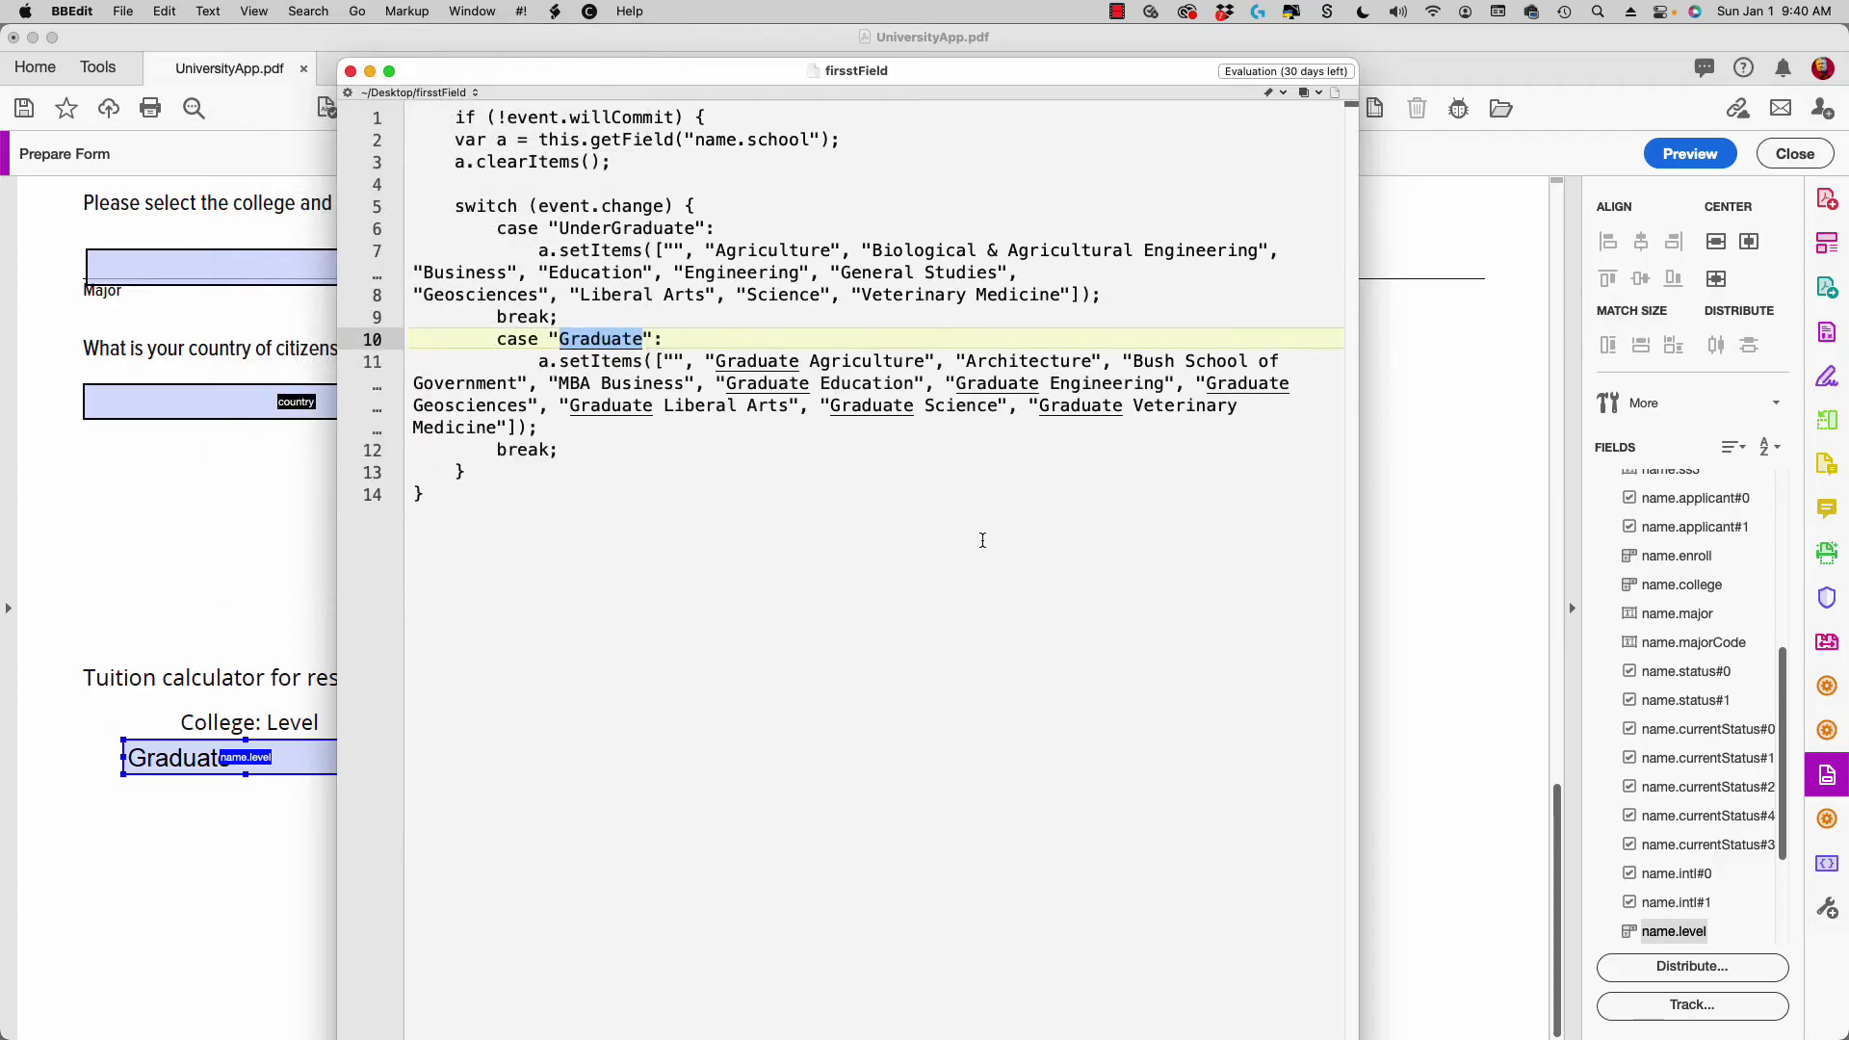
left_click(957, 601)
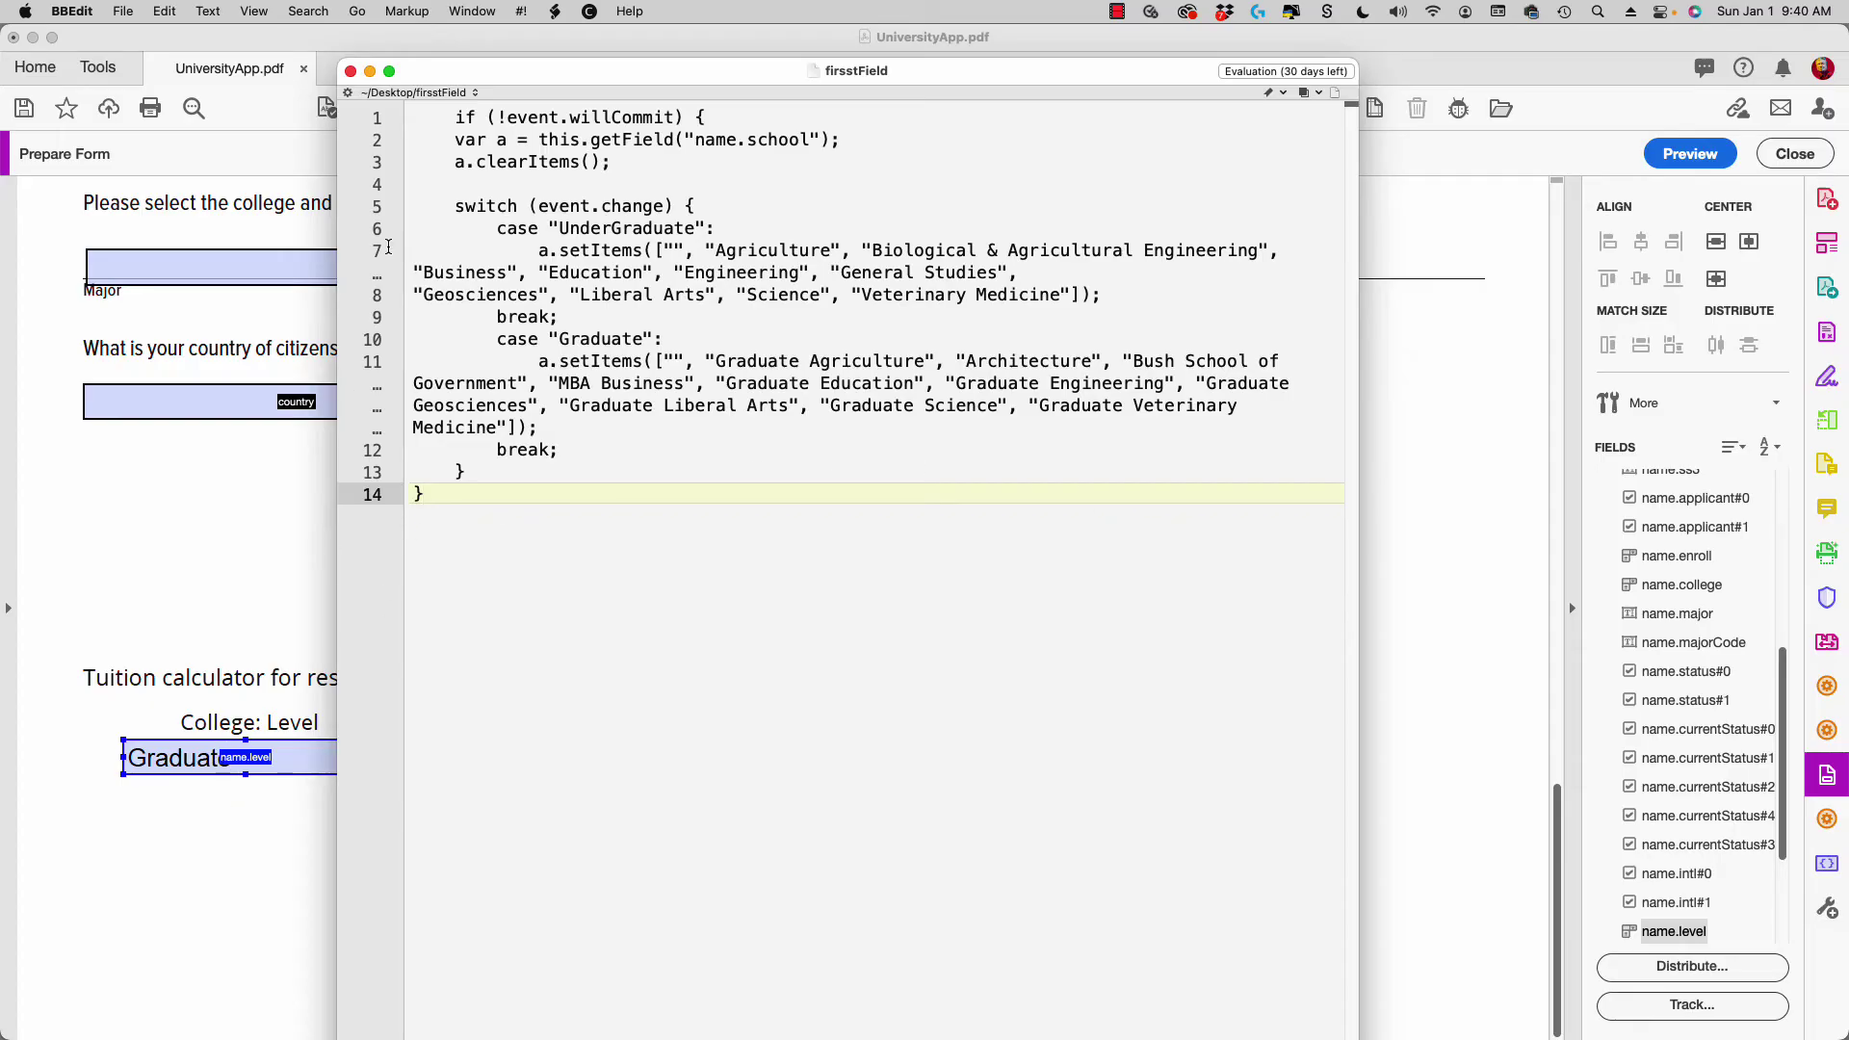
left_click_drag(449, 79, 1077, 79)
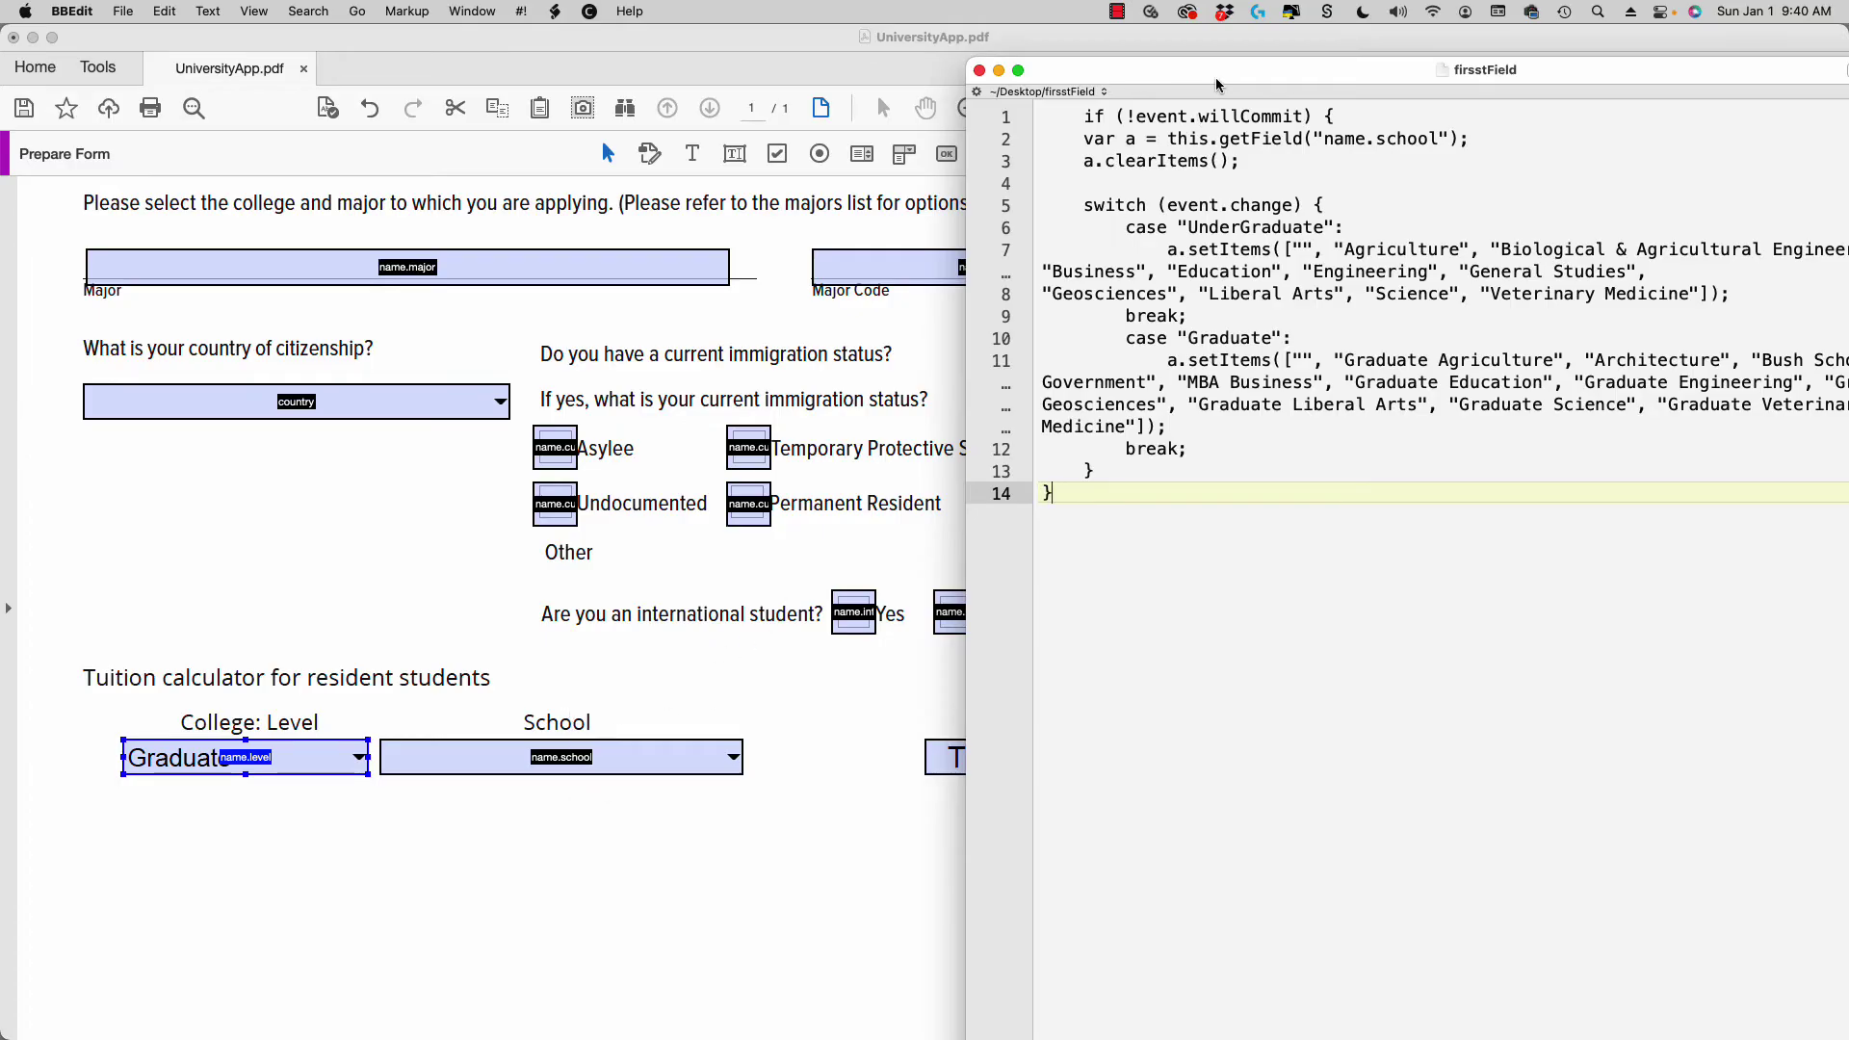
- Close the script window, inspect name.tuitionAmount's custom calculation script, and save the form
left_click_drag(1192, 133, 1358, 130)
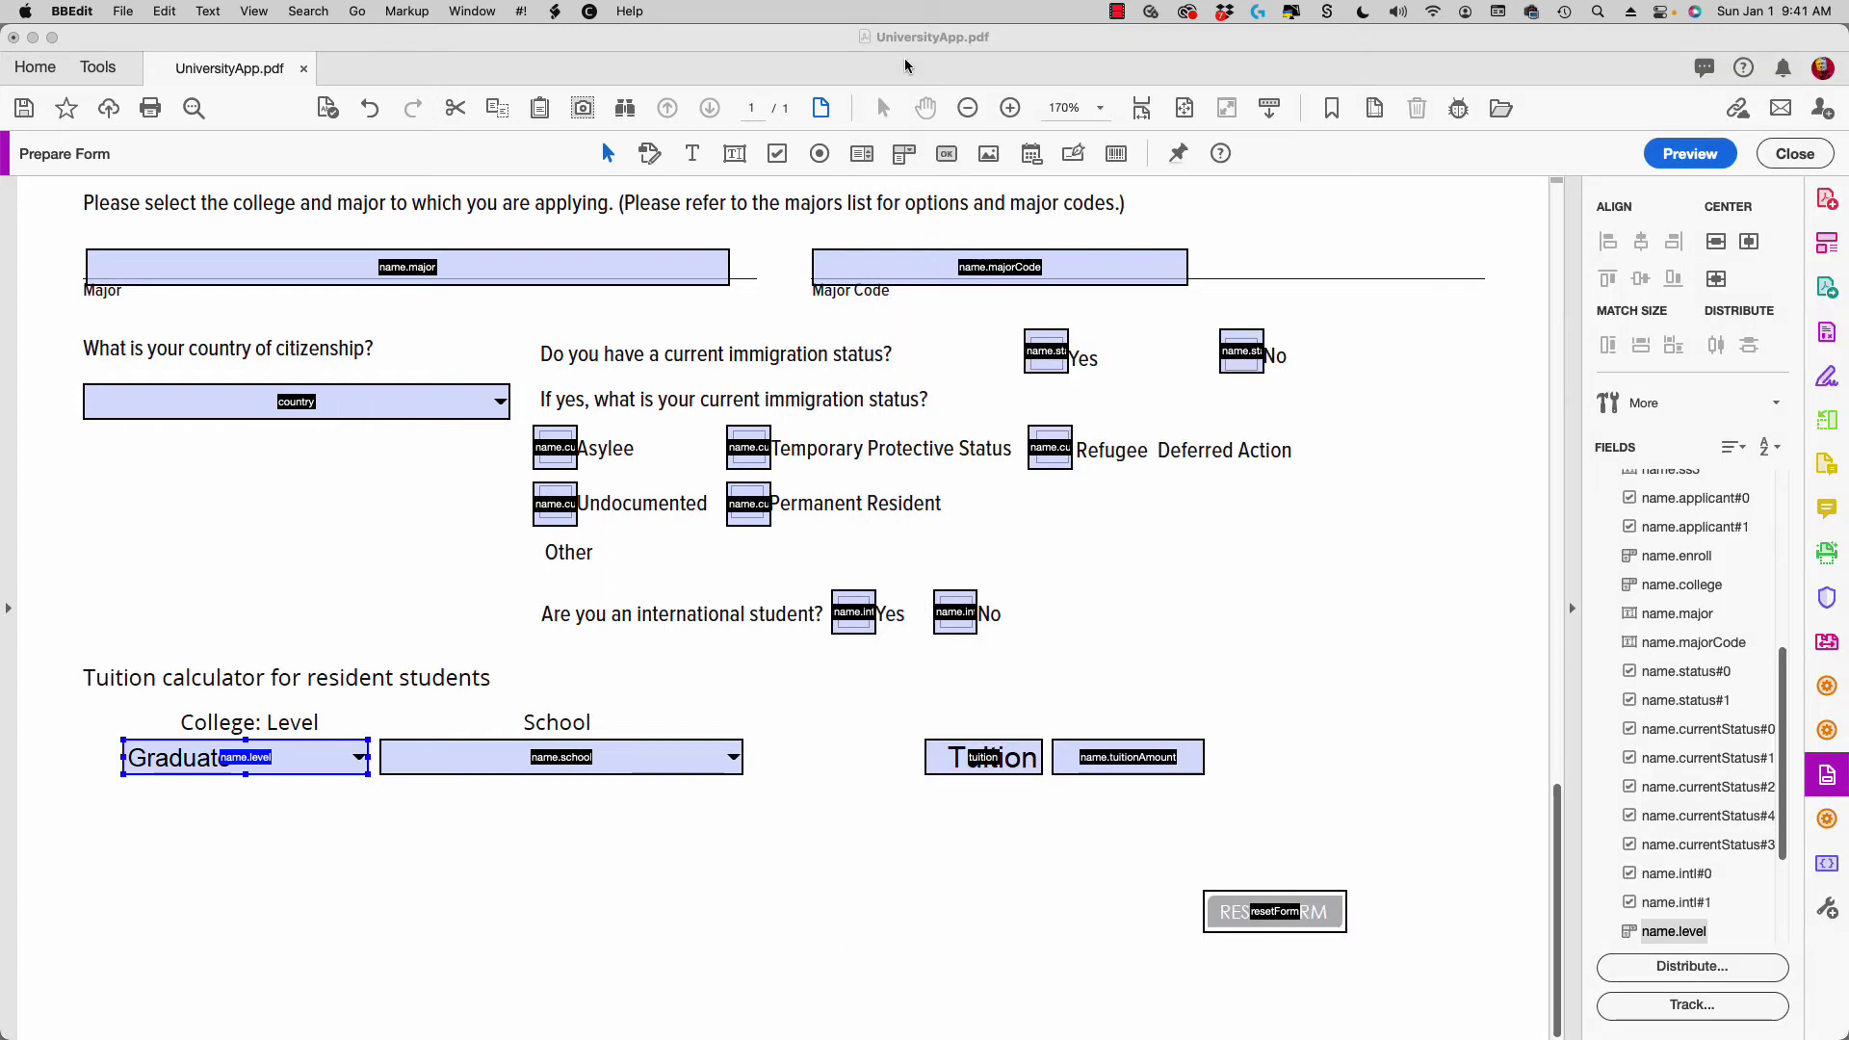
left_click(906, 59)
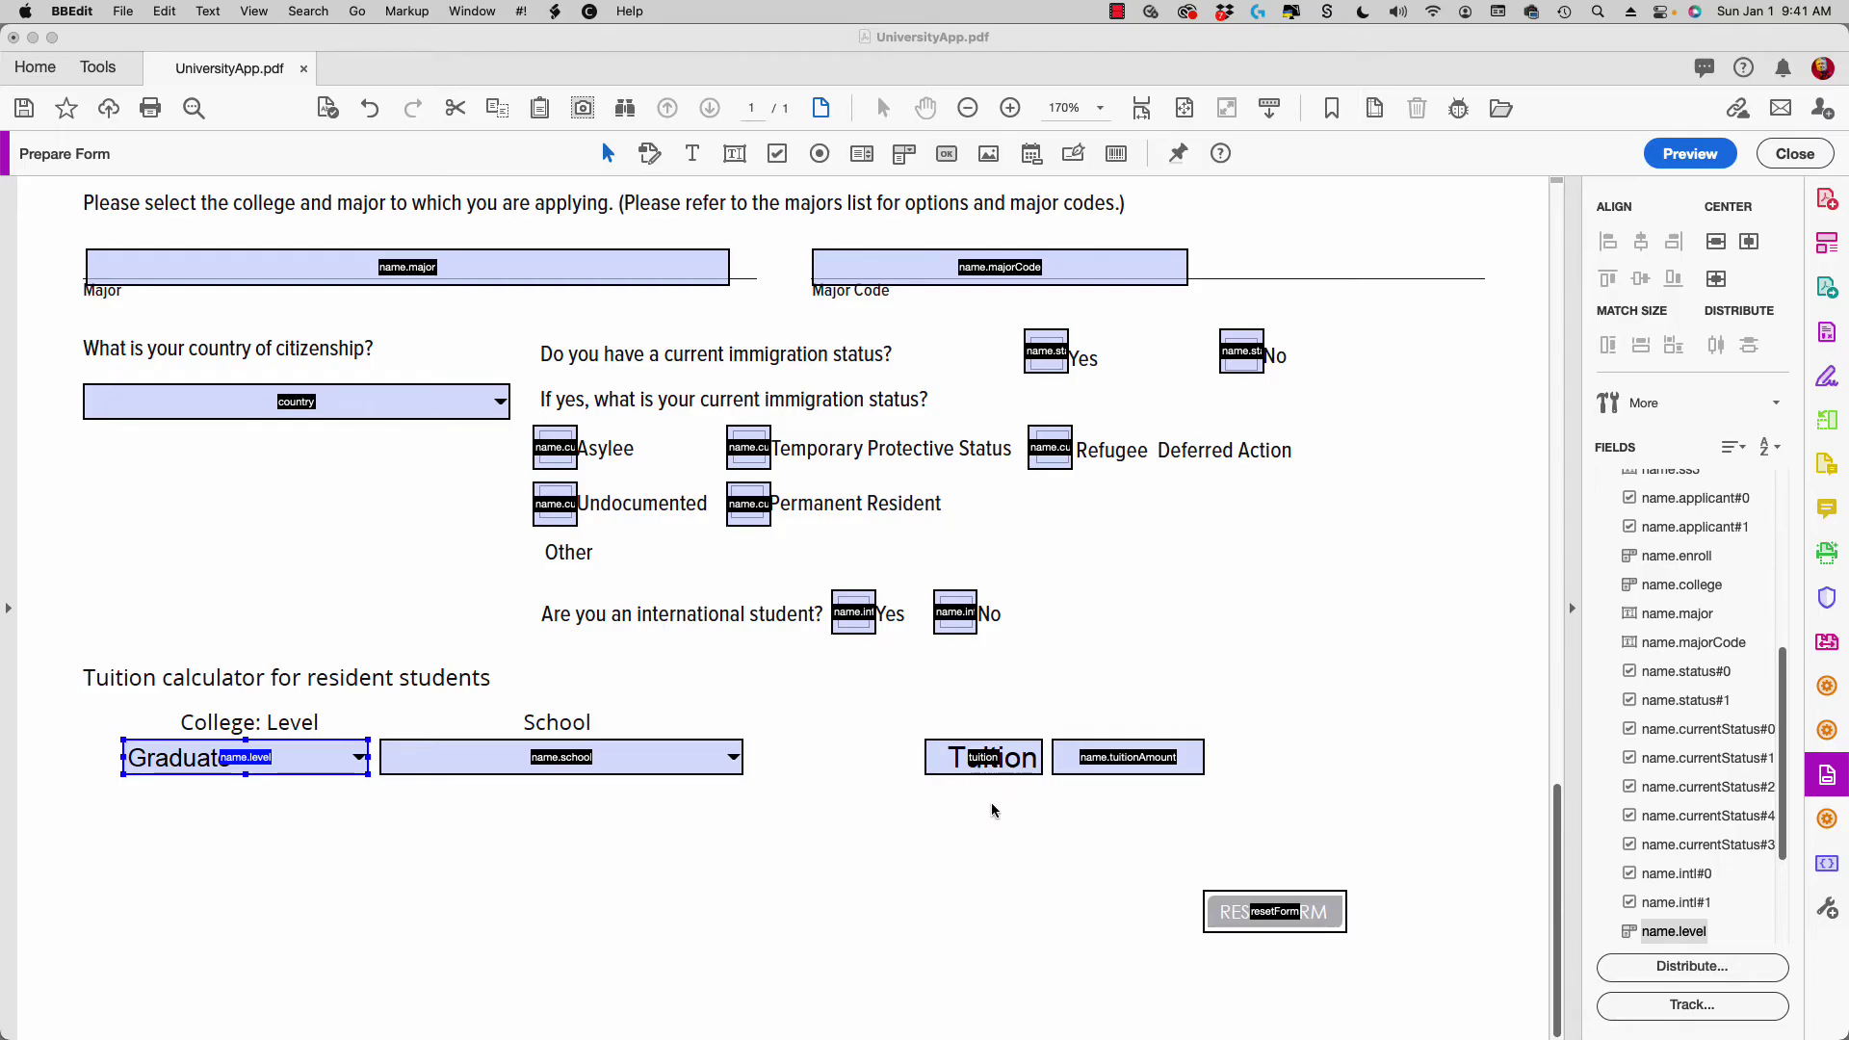
left_click(1117, 764)
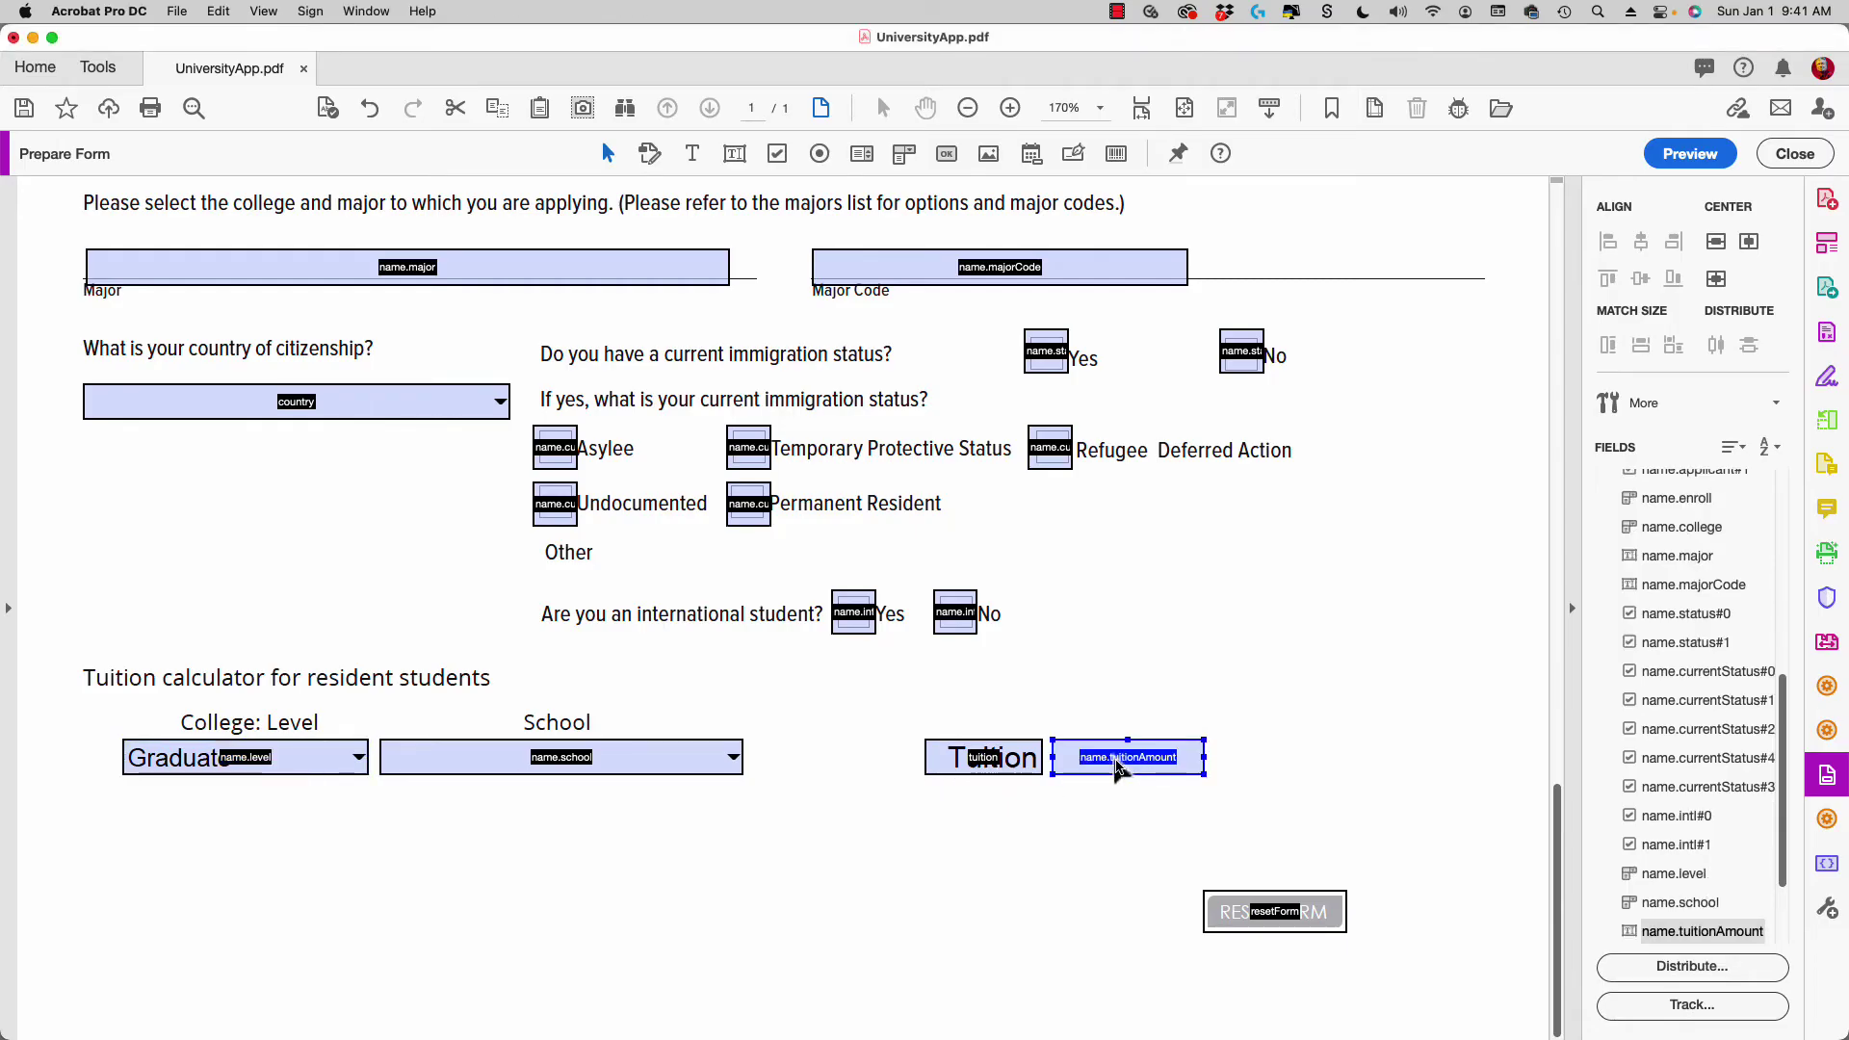
double_click(1117, 768)
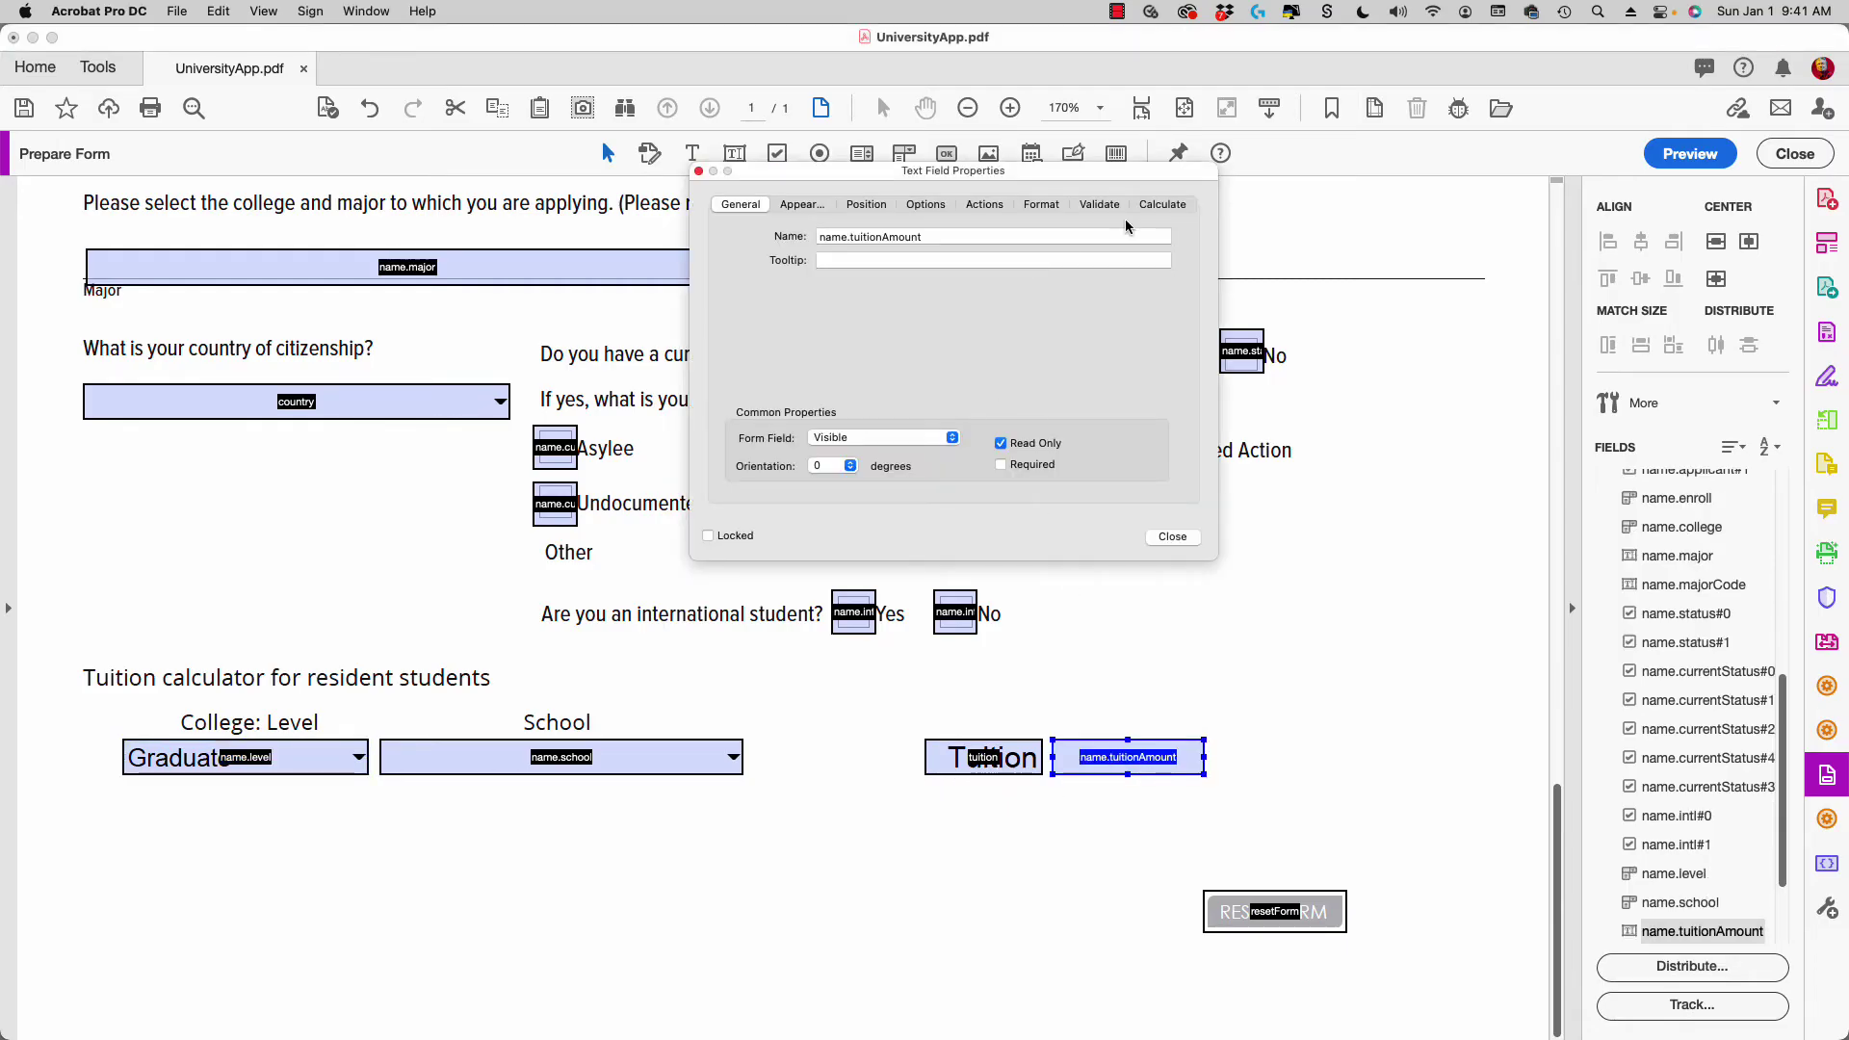
left_click(1158, 205)
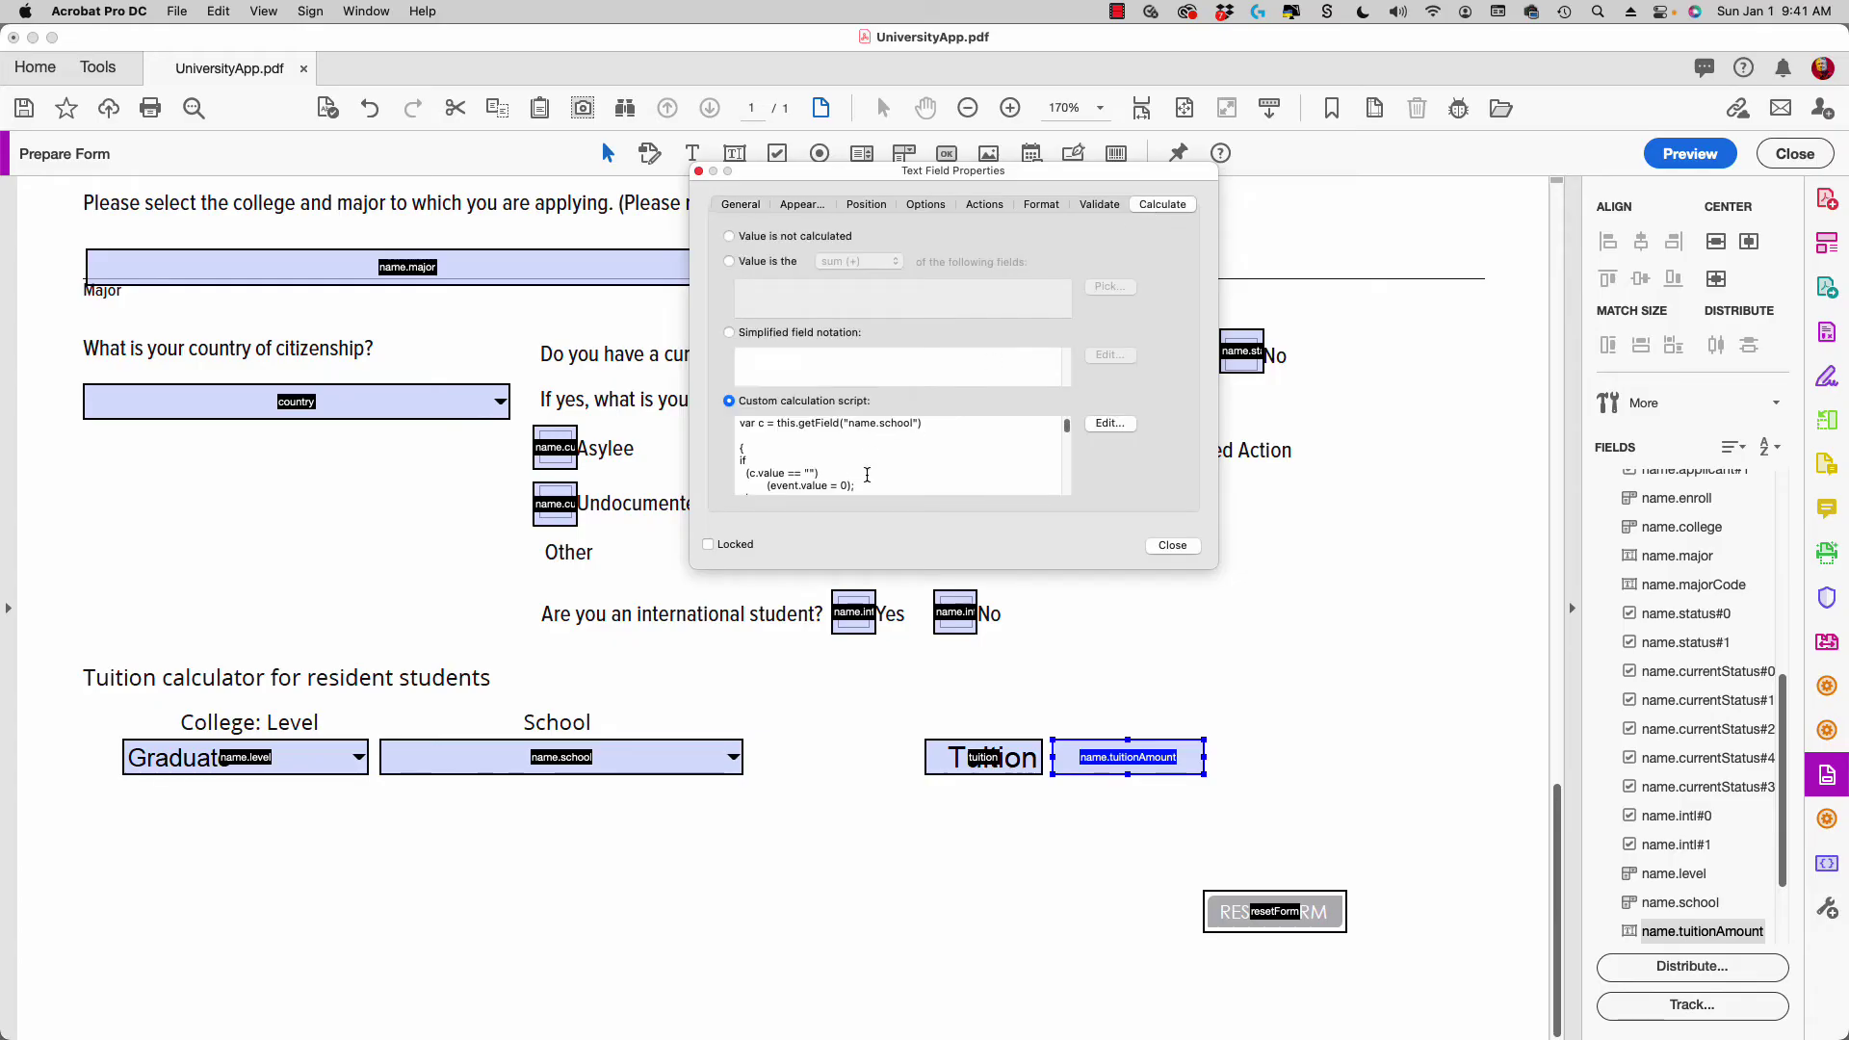
left_click_drag(775, 172, 981, 267)
left_click(953, 267)
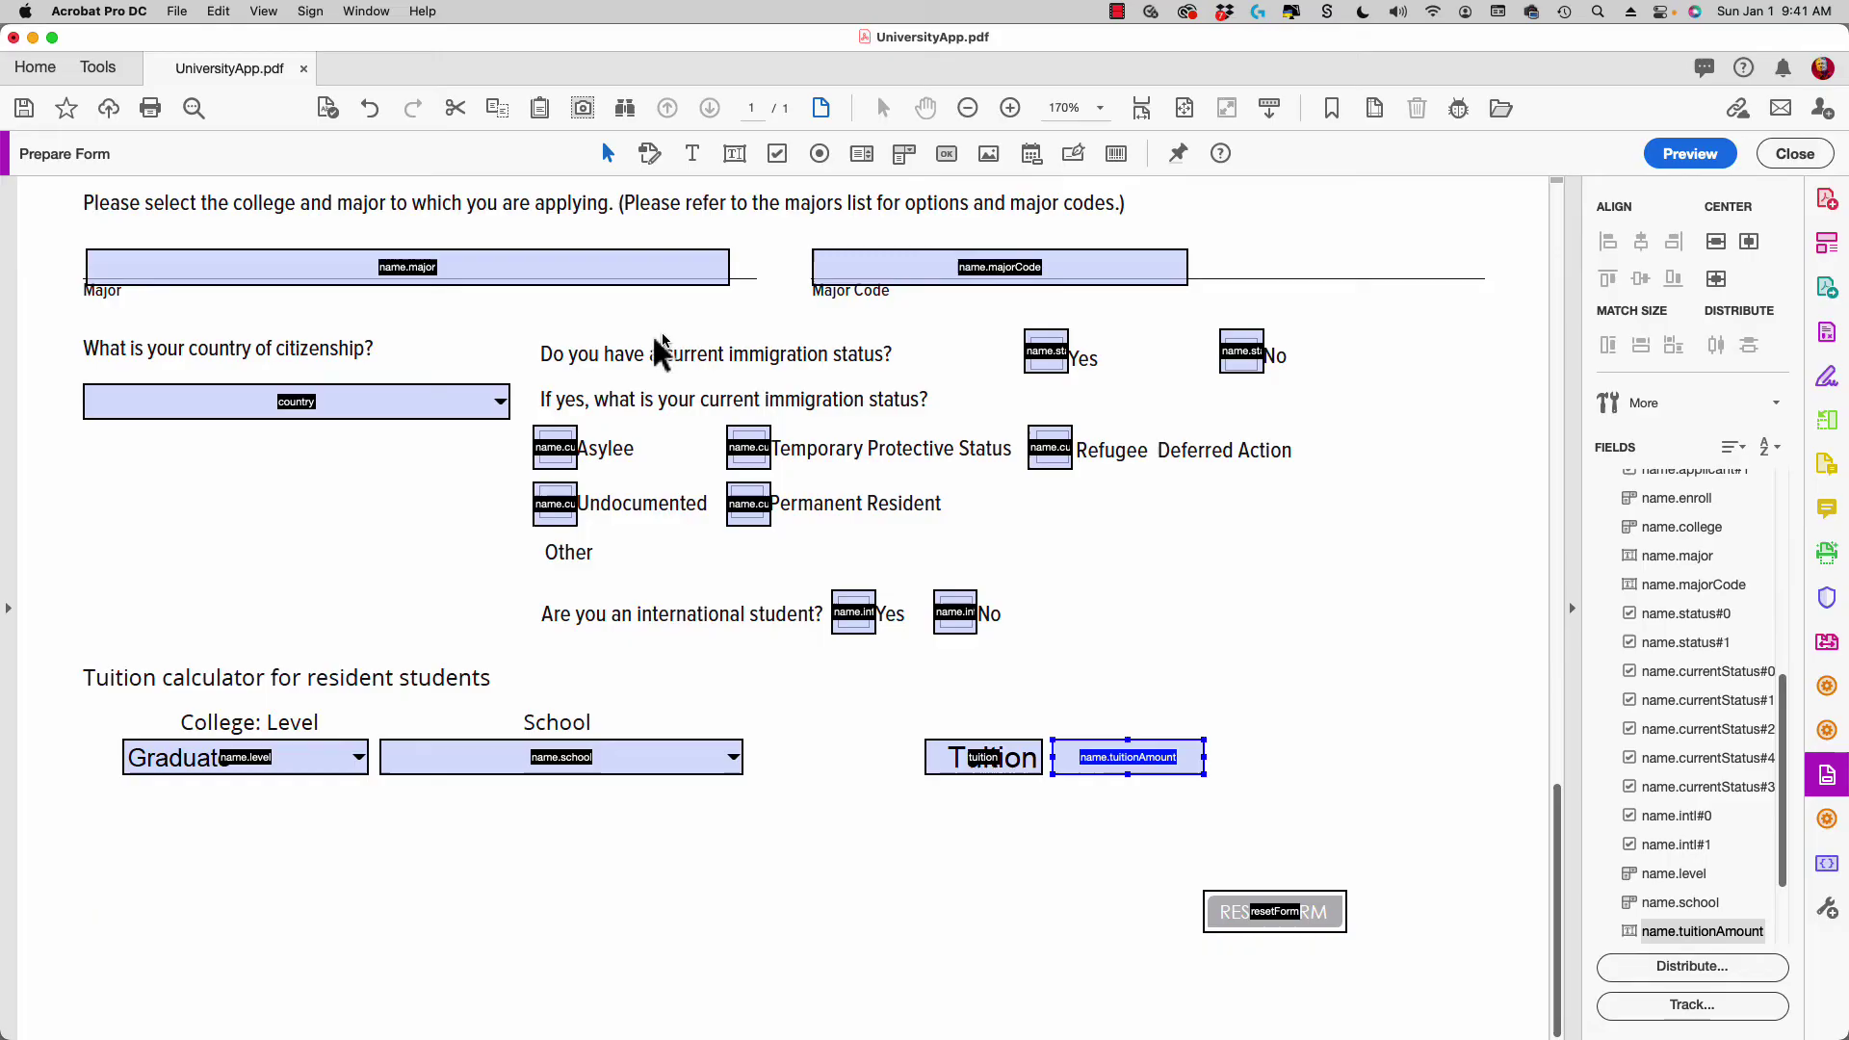
key("super+s")
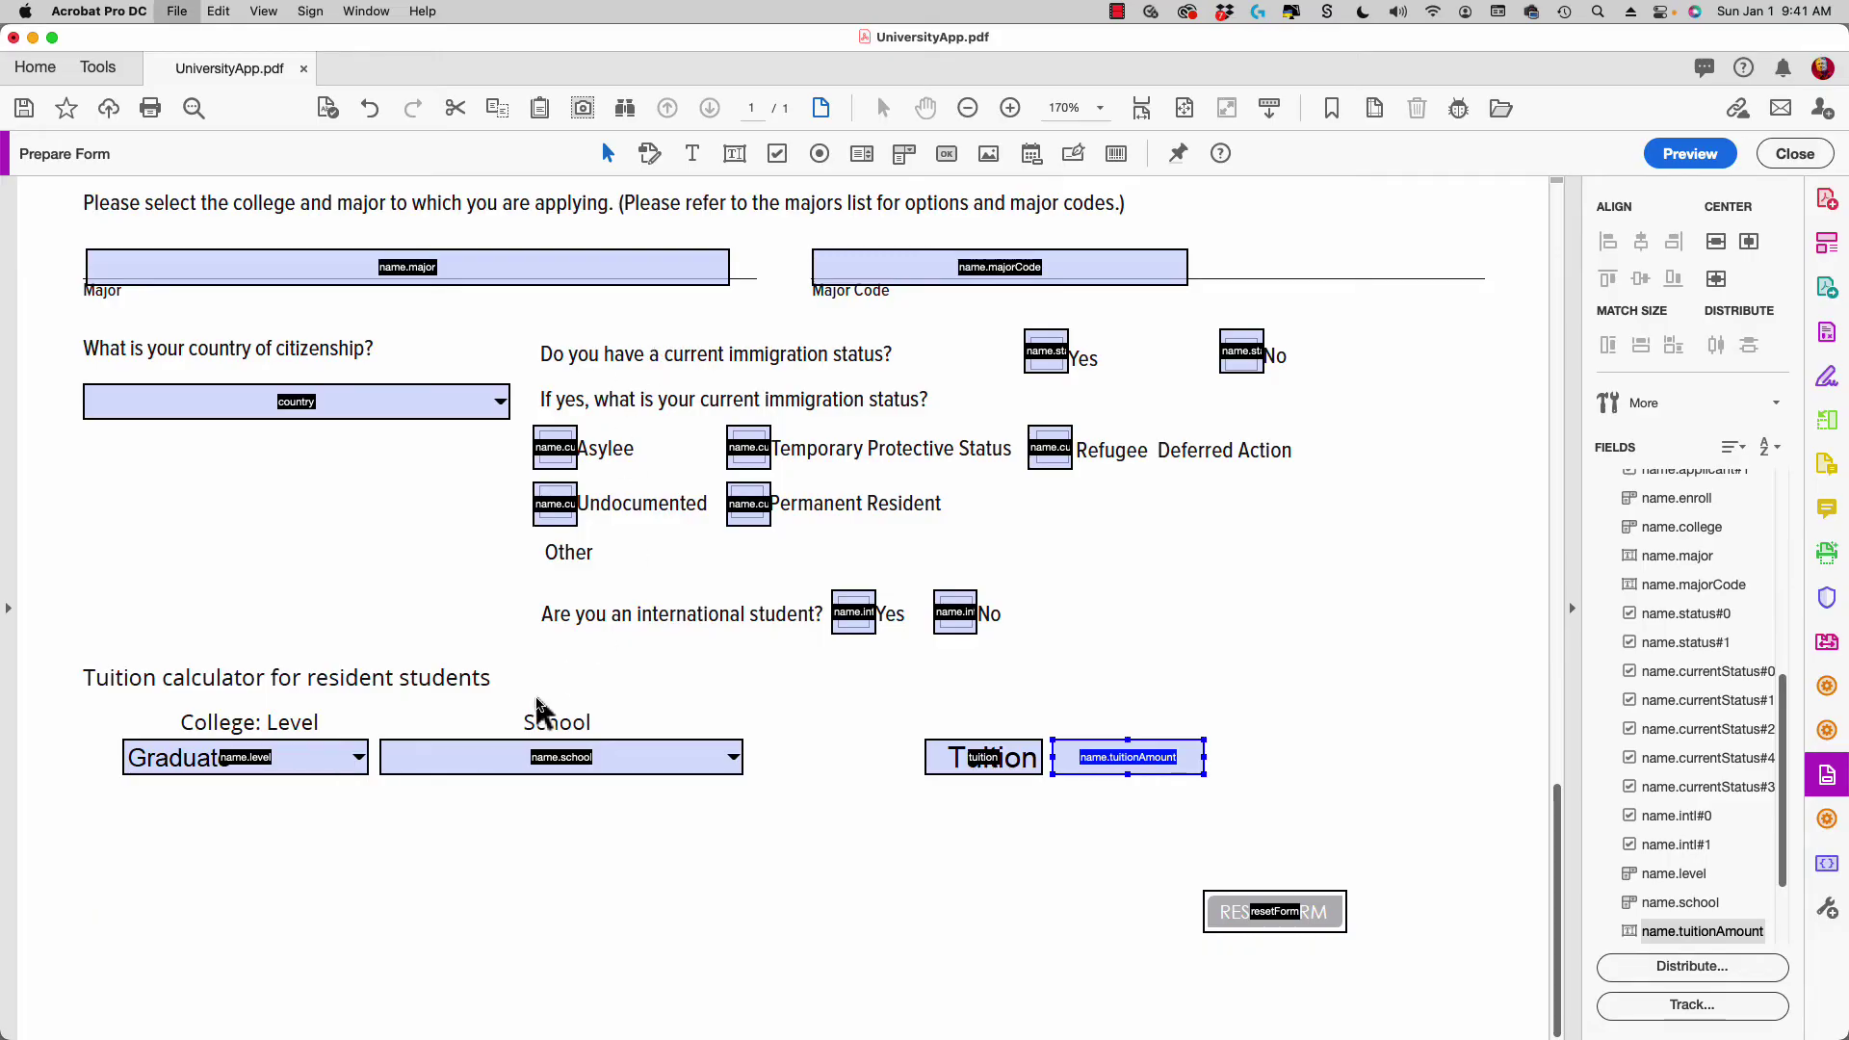
- Open the resultField script in BBEdit, scroll through it, and place it beside the tuition field
key("super+Tab")
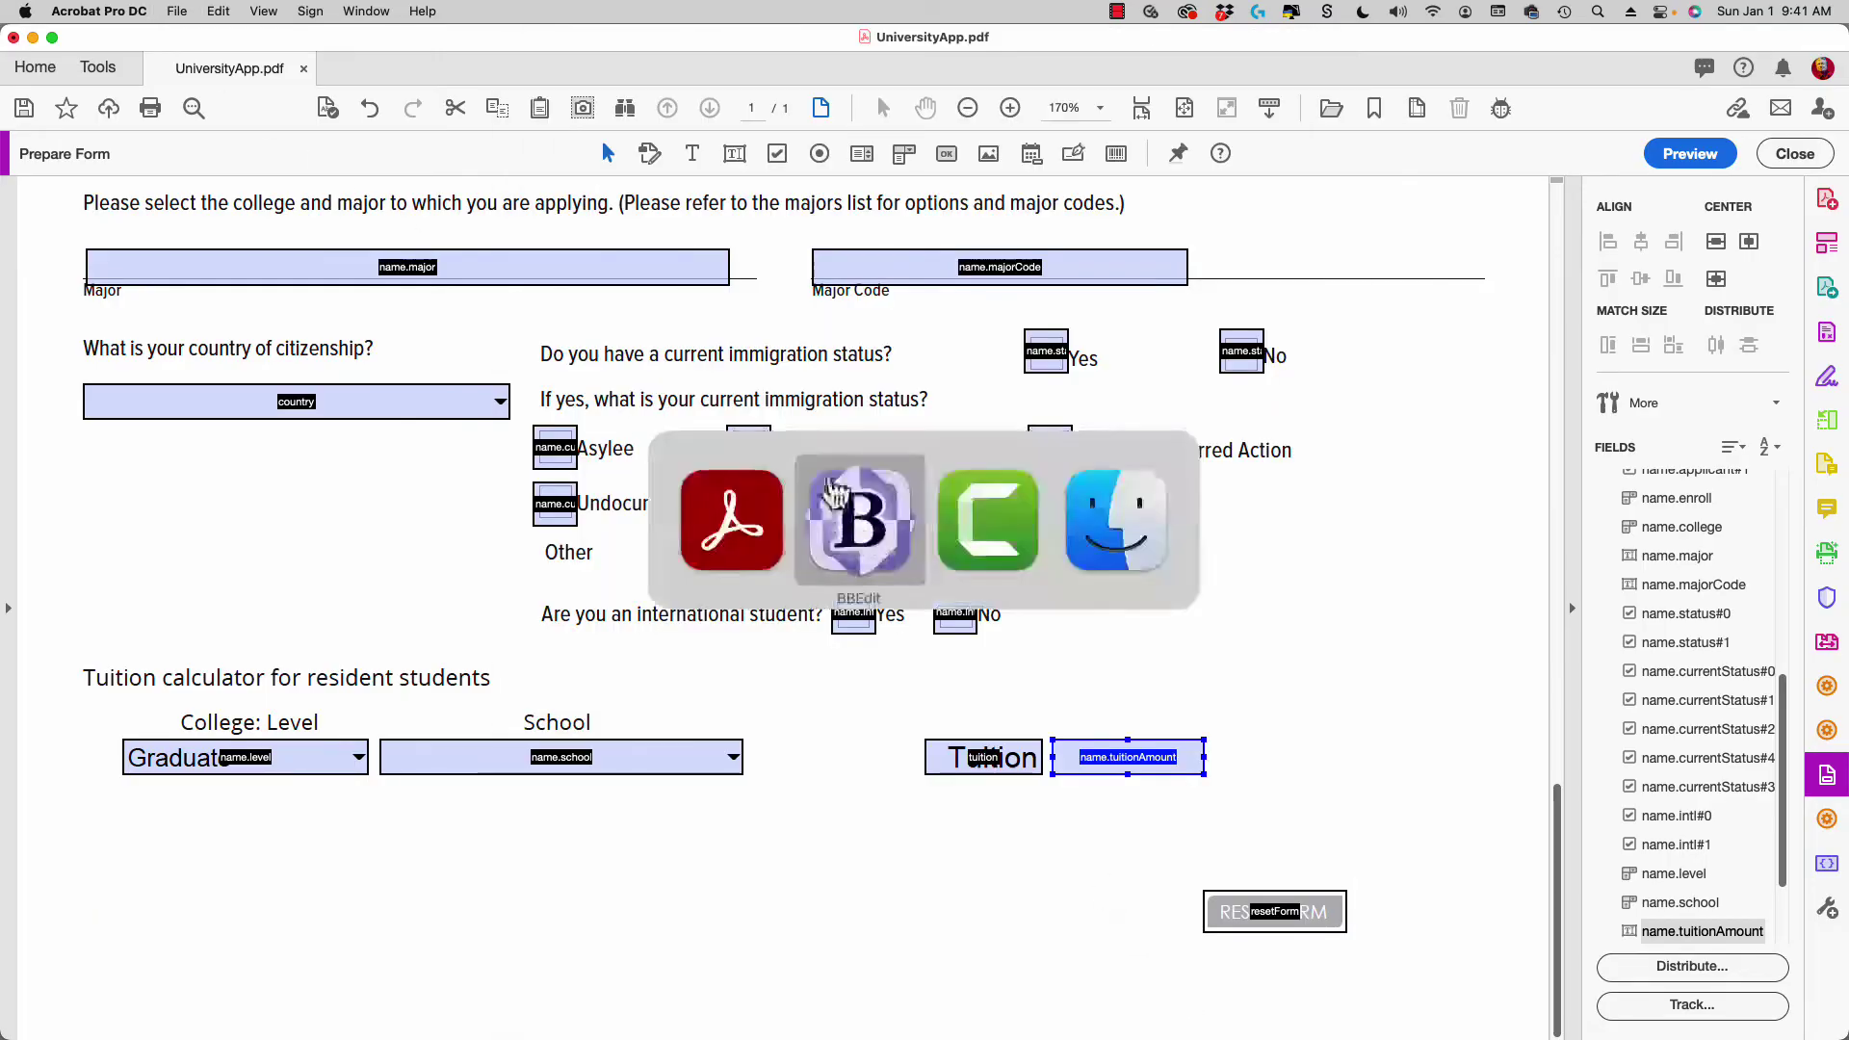
key("super+o")
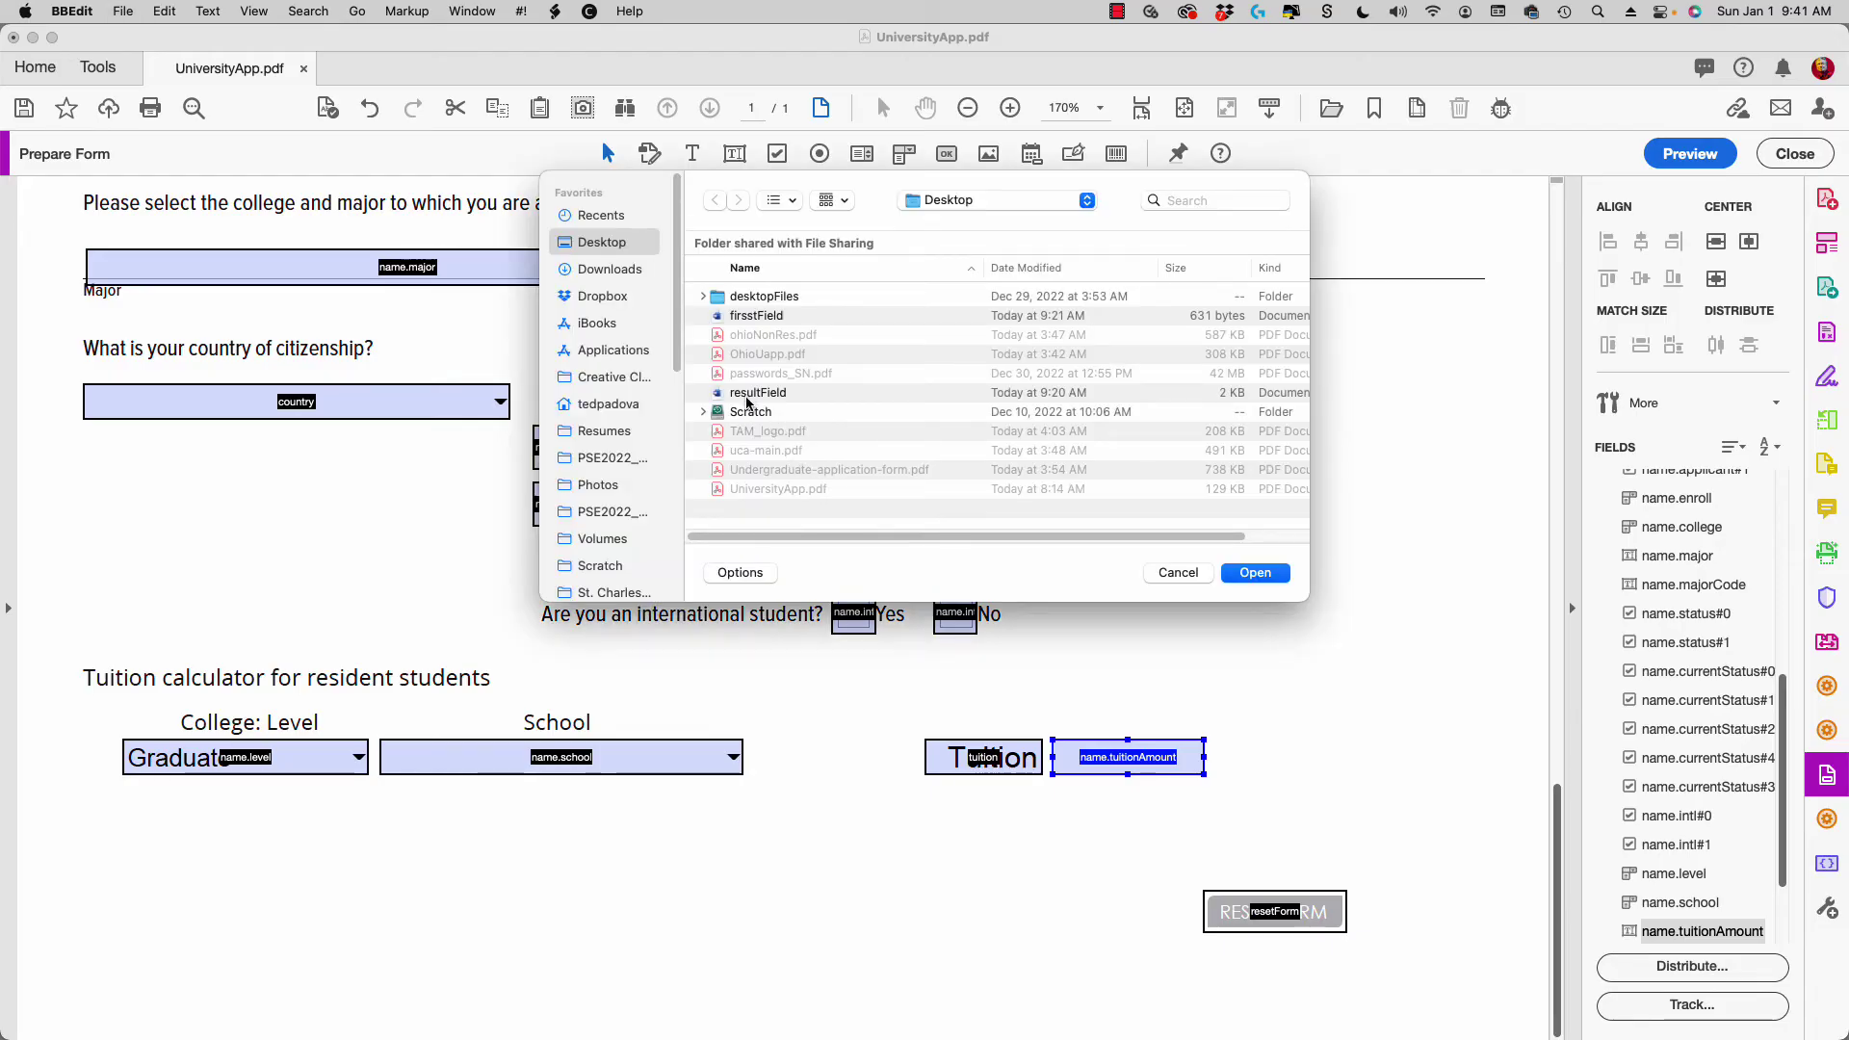
left_click(748, 395)
left_click(1249, 572)
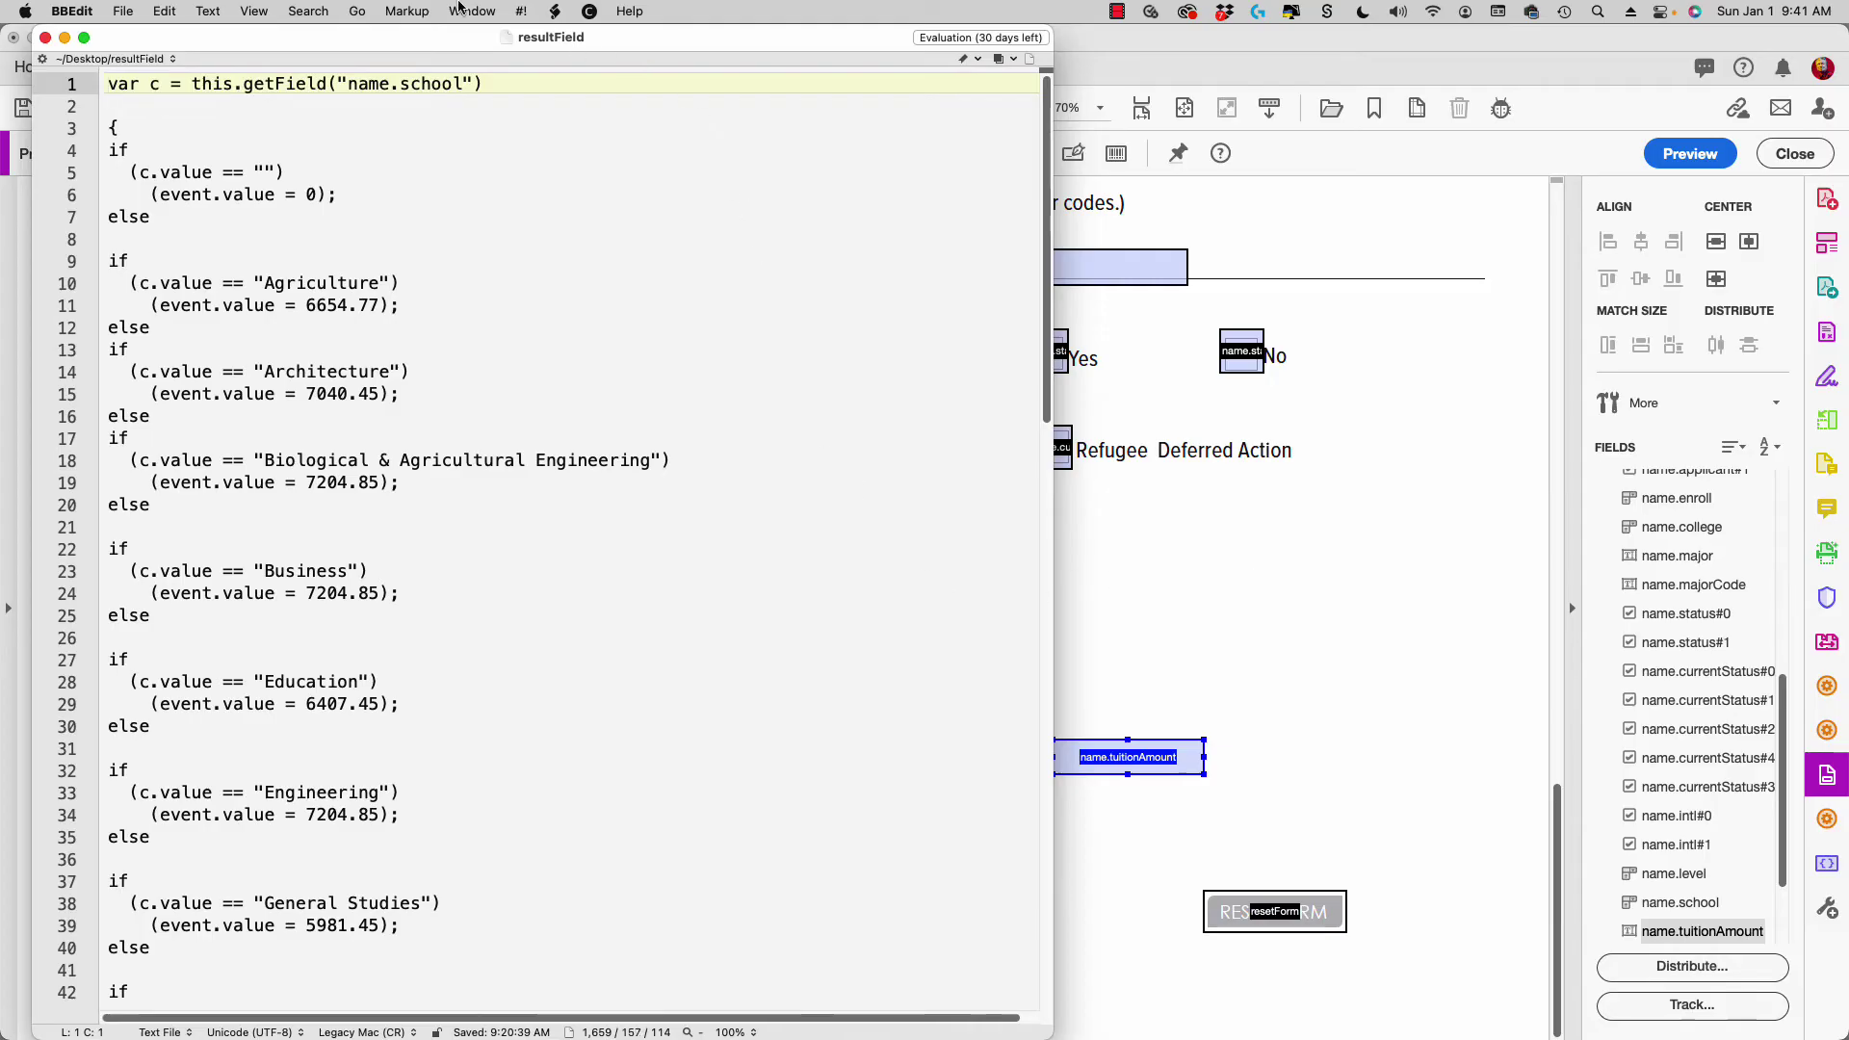
left_click_drag(361, 40, 784, 47)
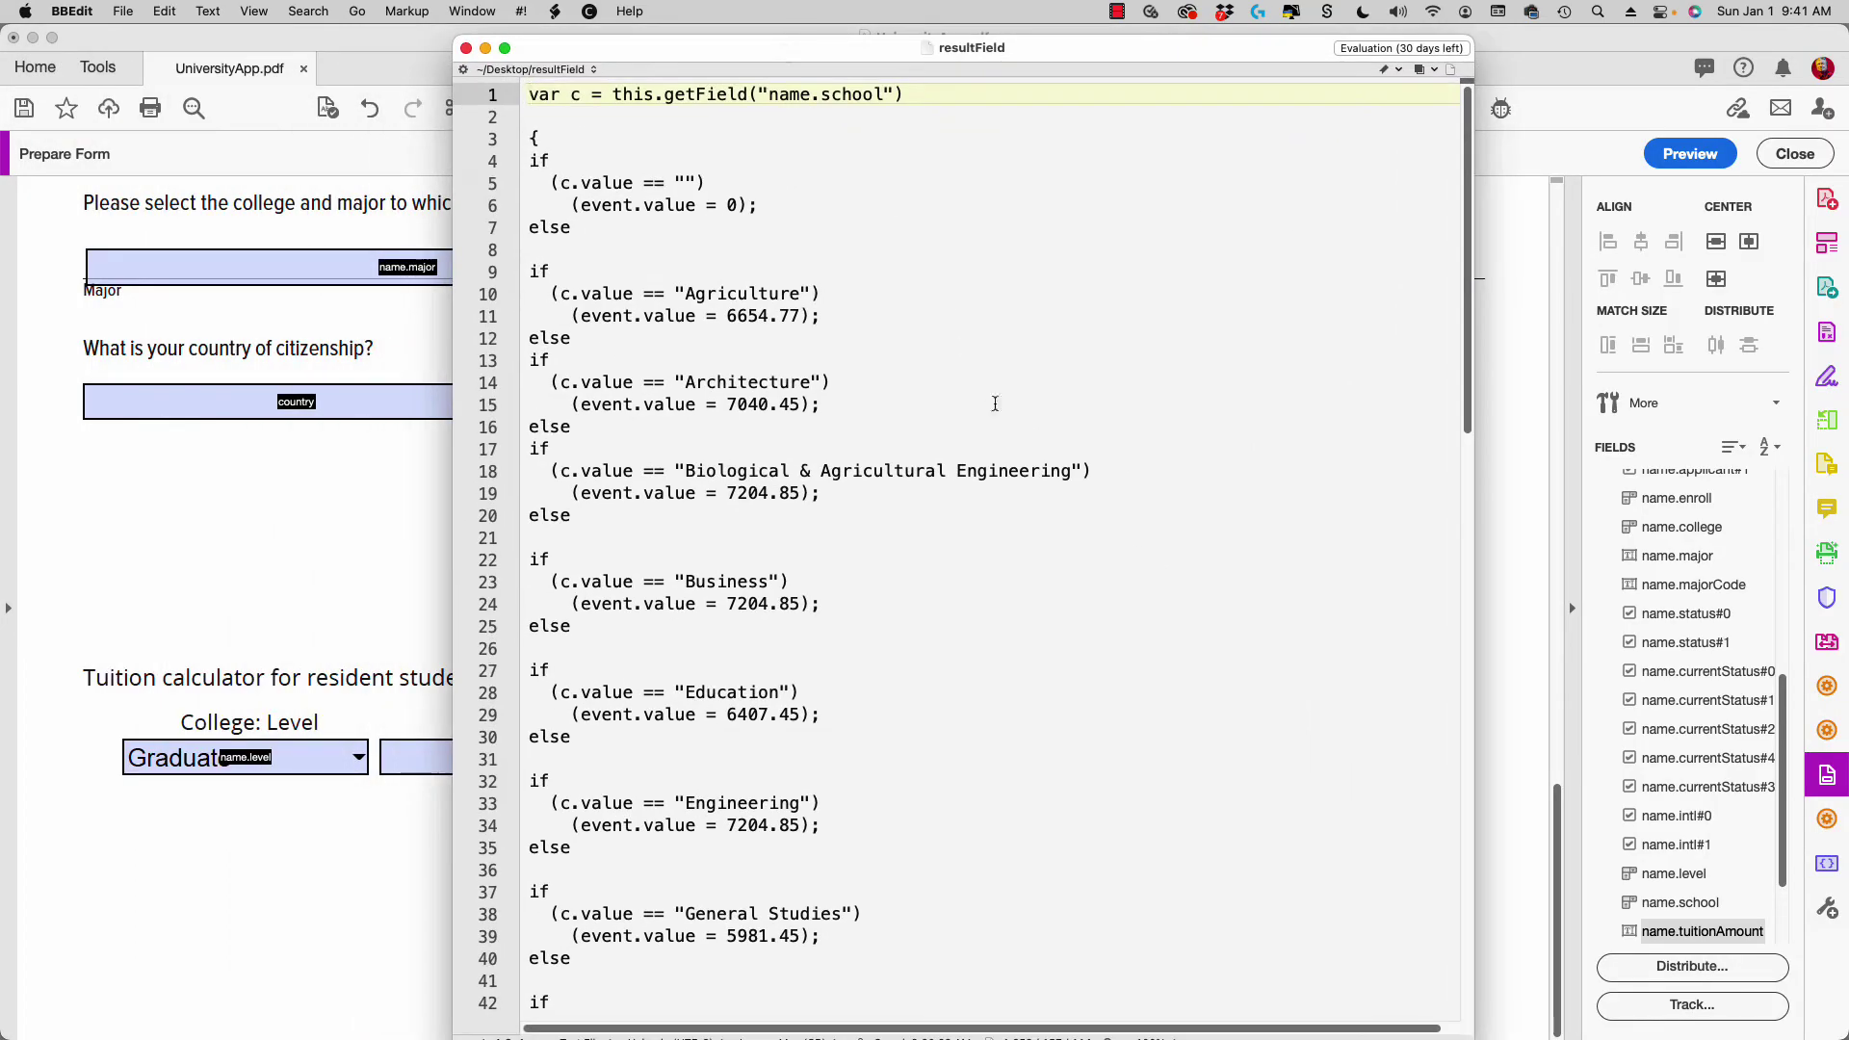
scroll(995, 404, "down", 15)
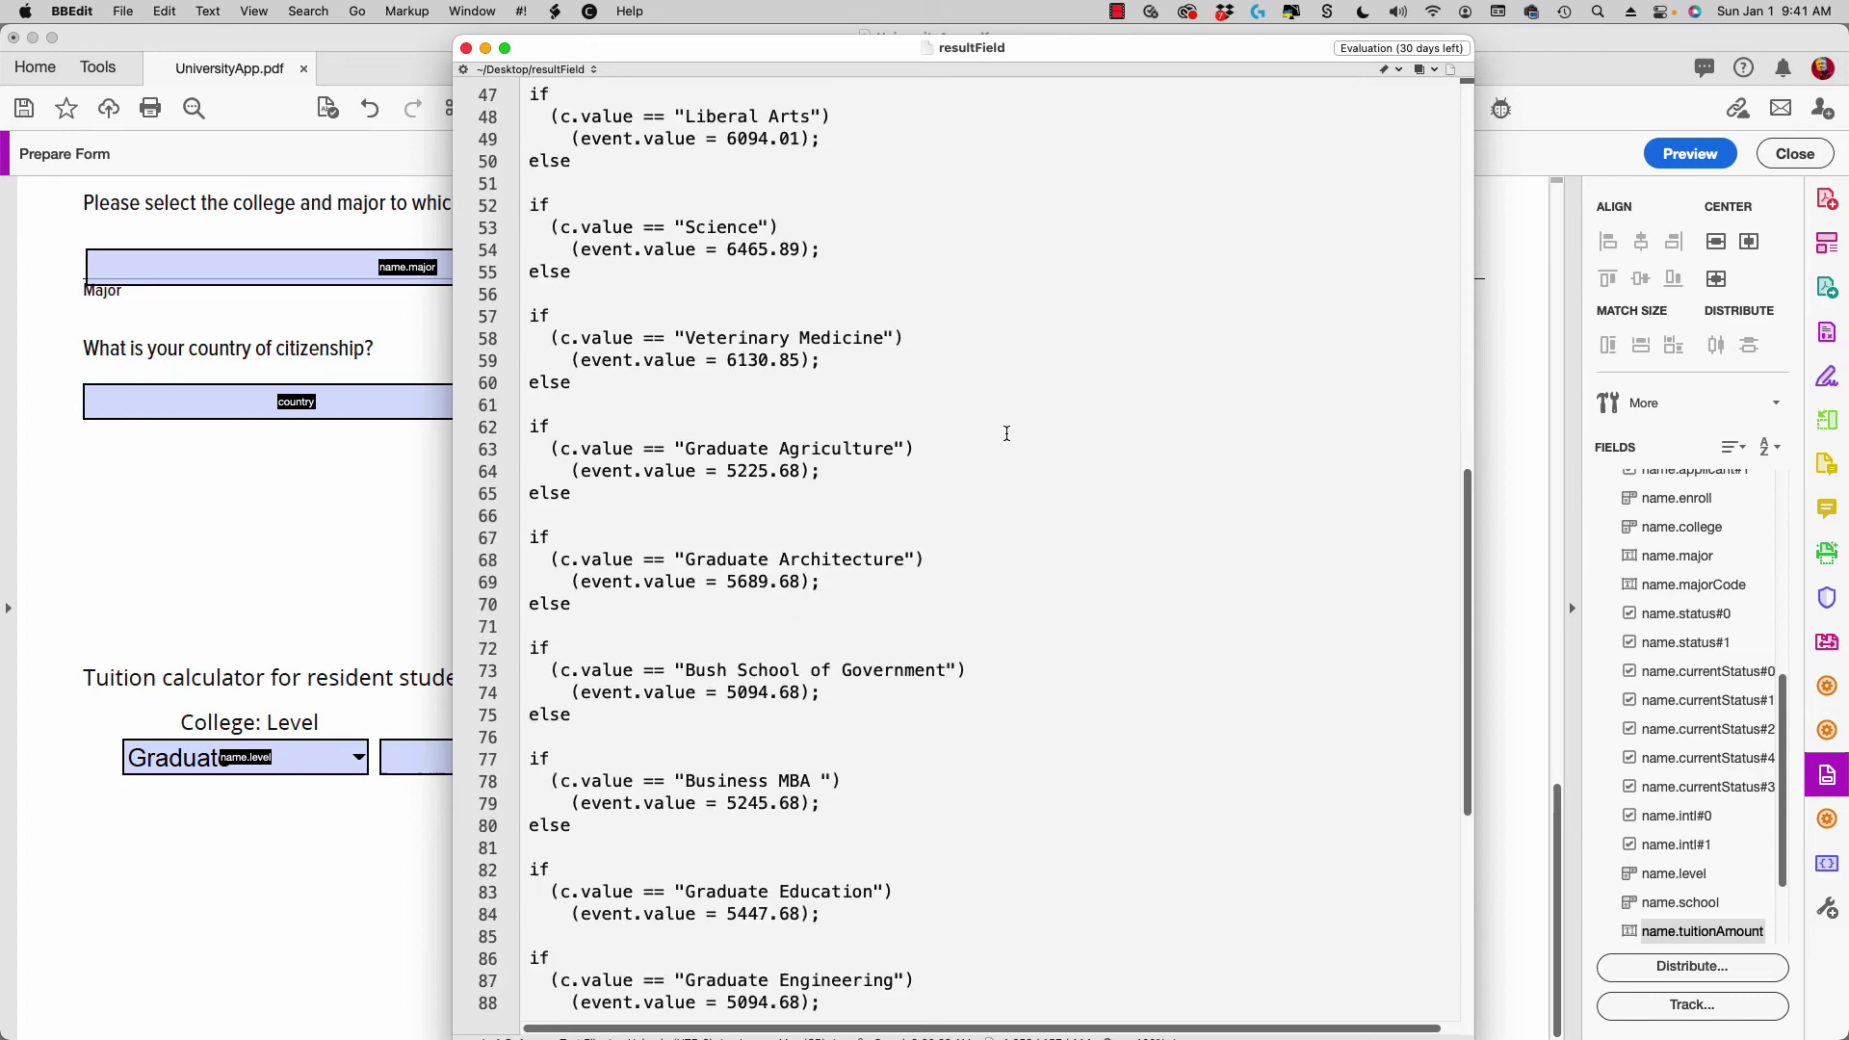
scroll(1007, 433, "down", 8)
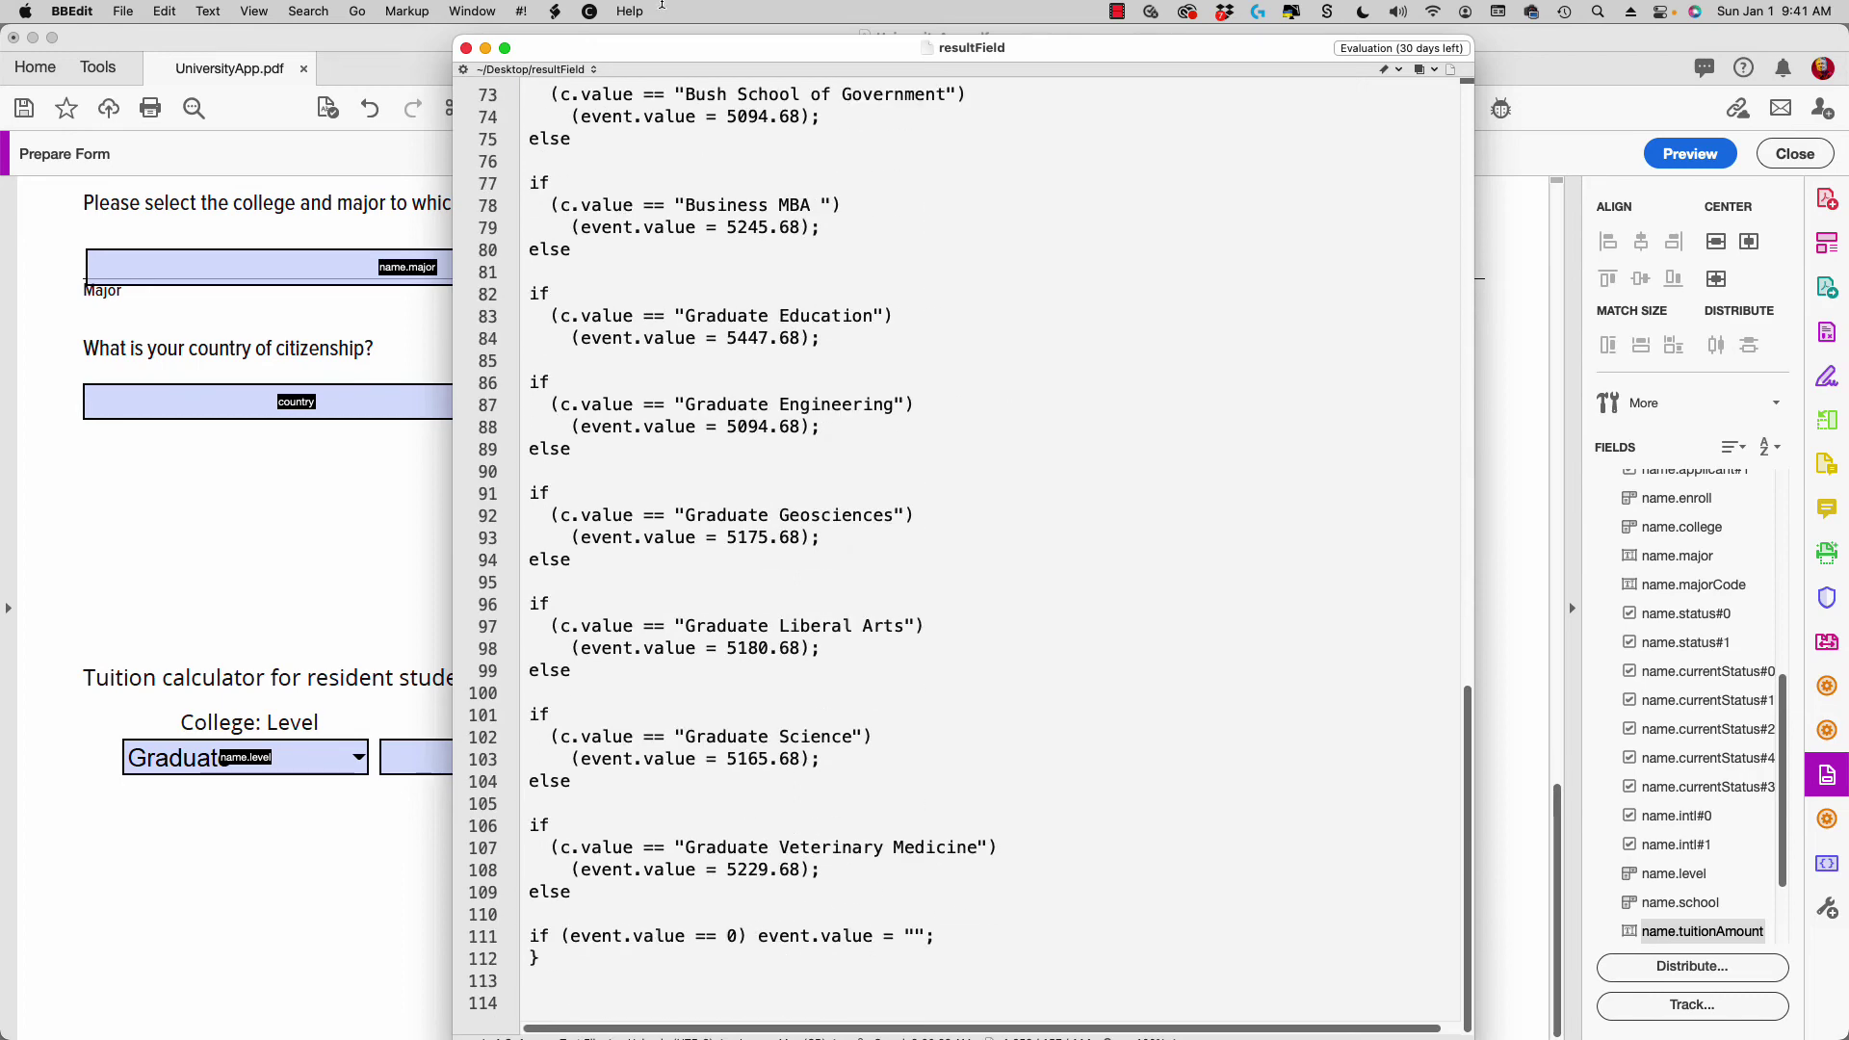
left_click_drag(651, 50, 1203, 219)
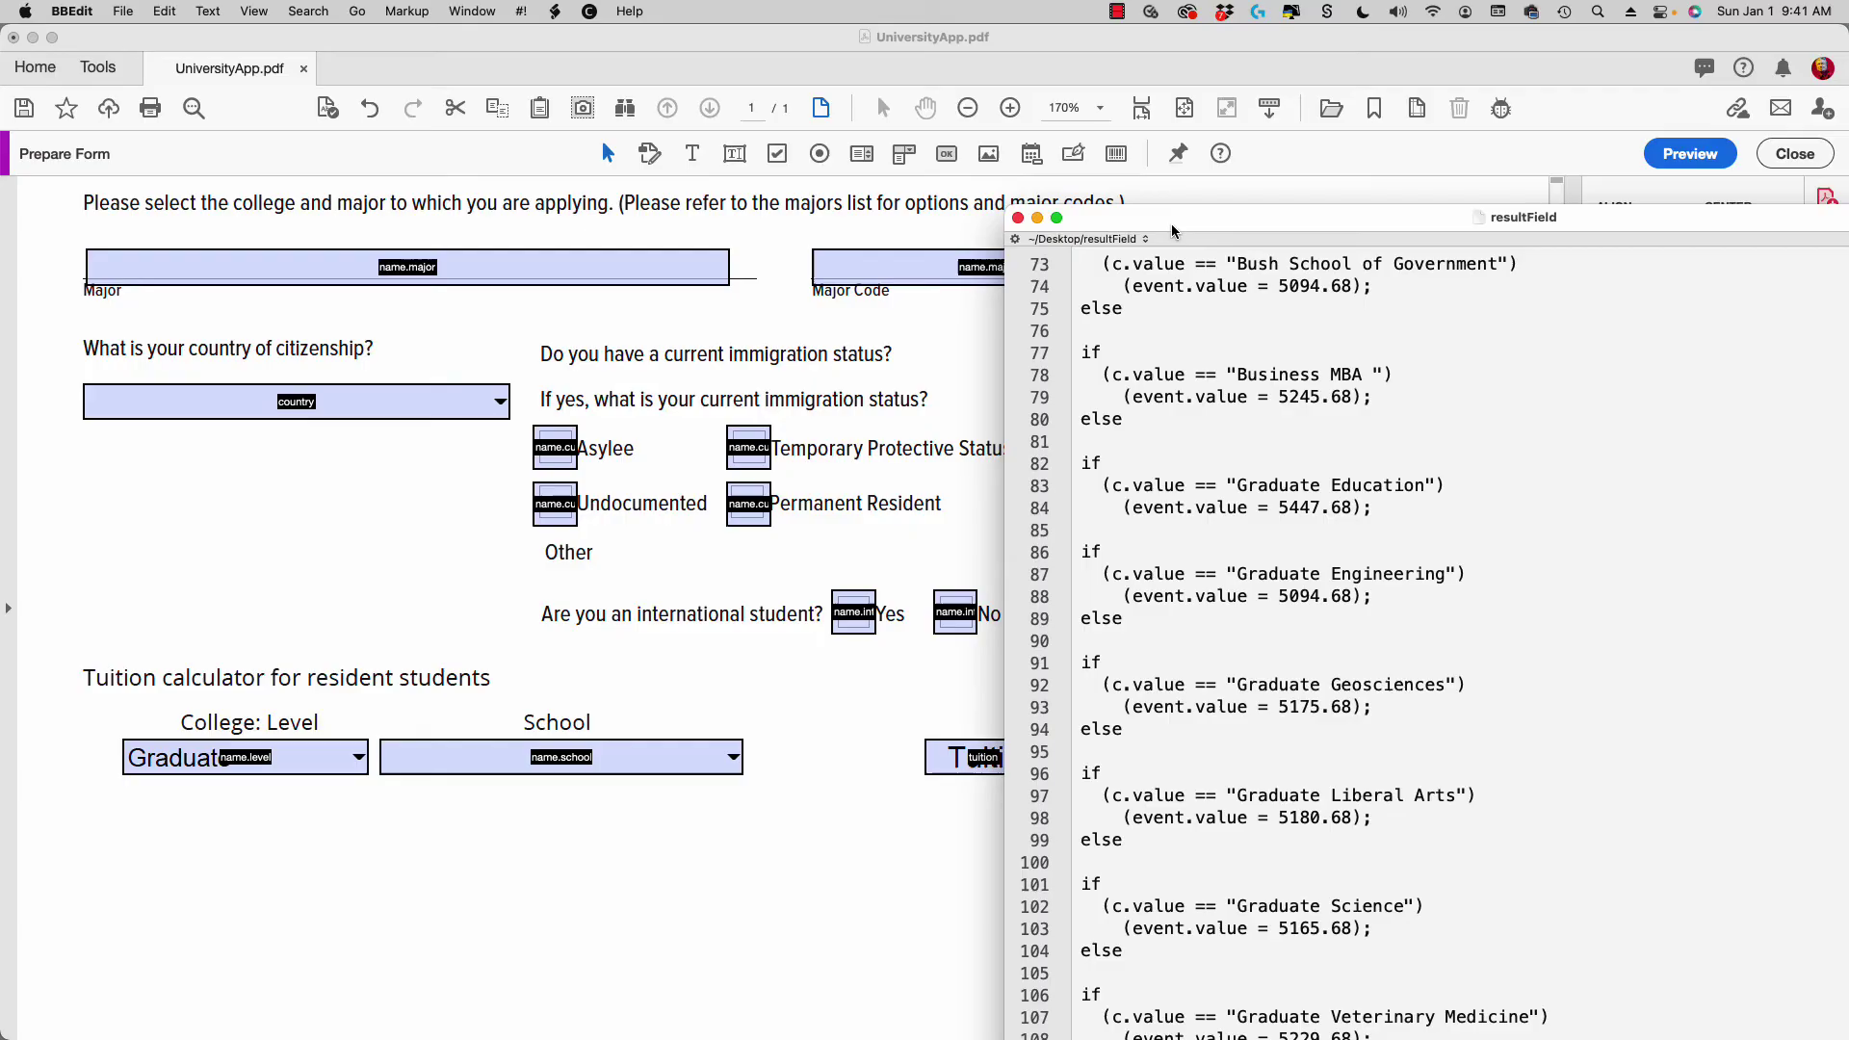
left_click_drag(1171, 222, 1210, 158)
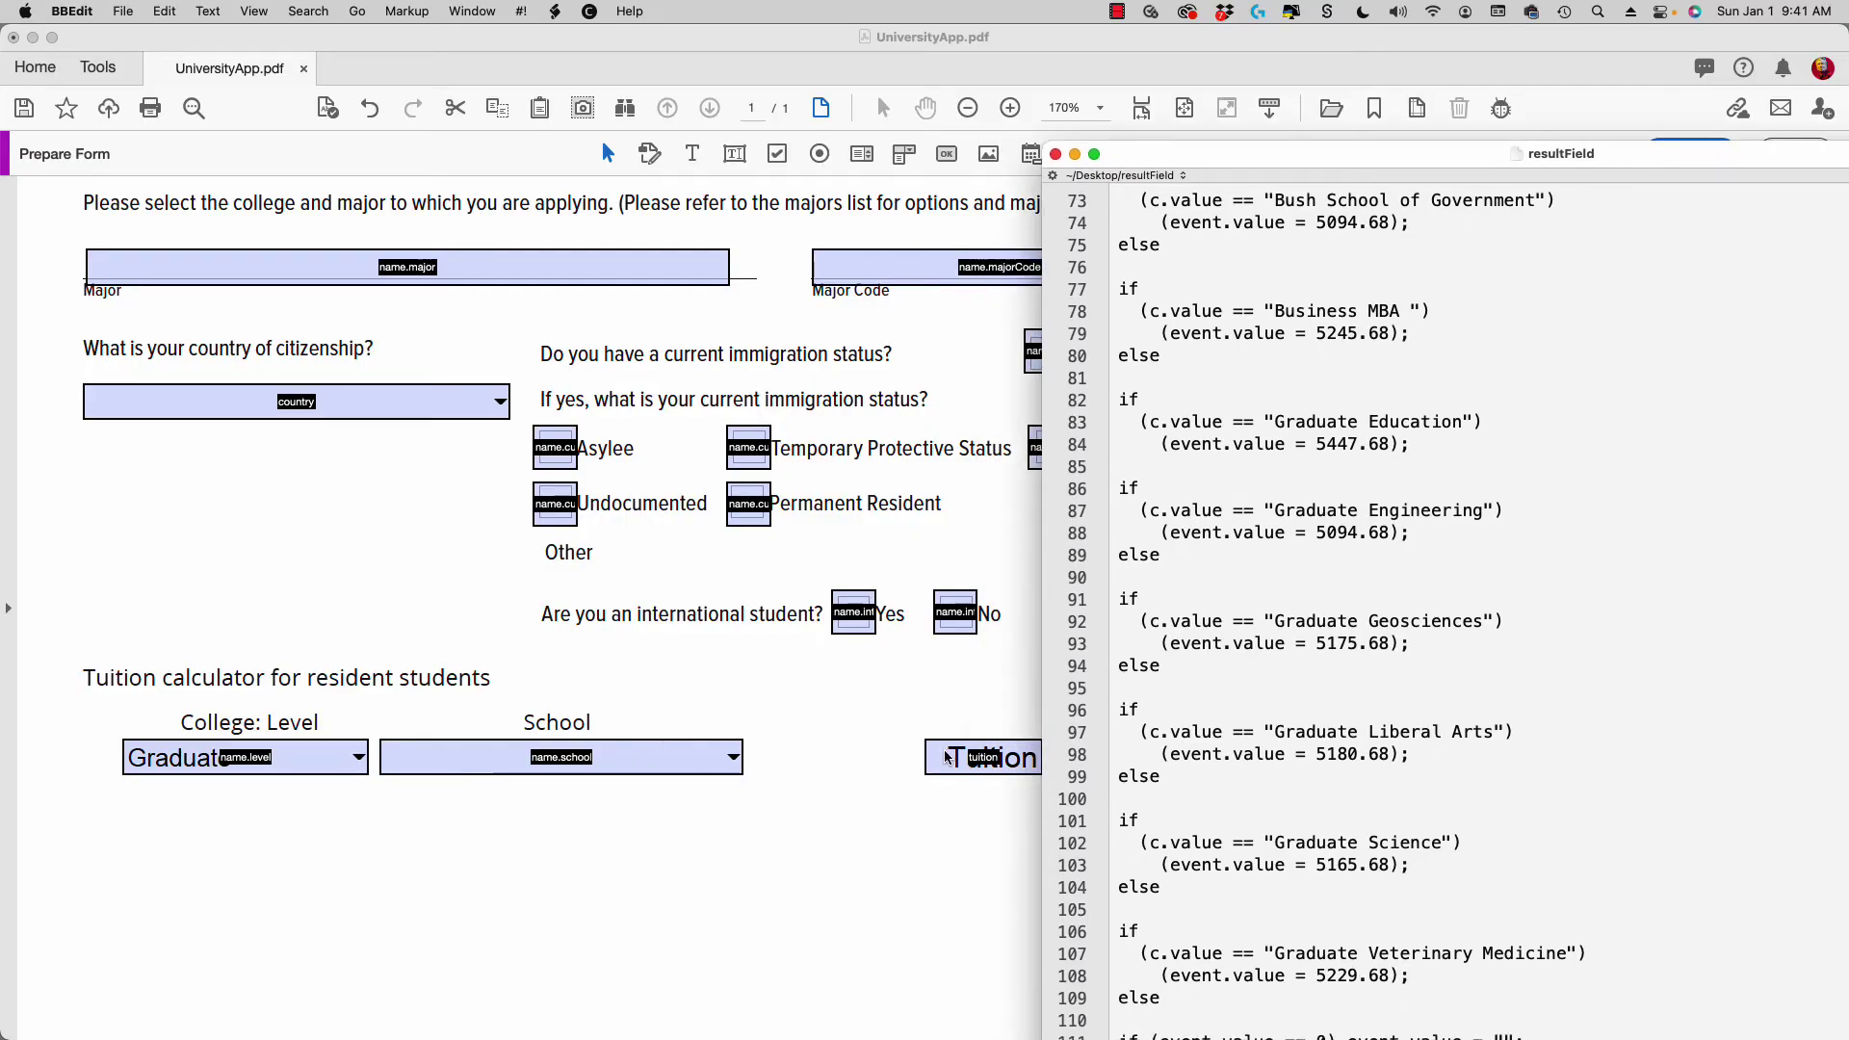
left_click_drag(1195, 159, 1349, 128)
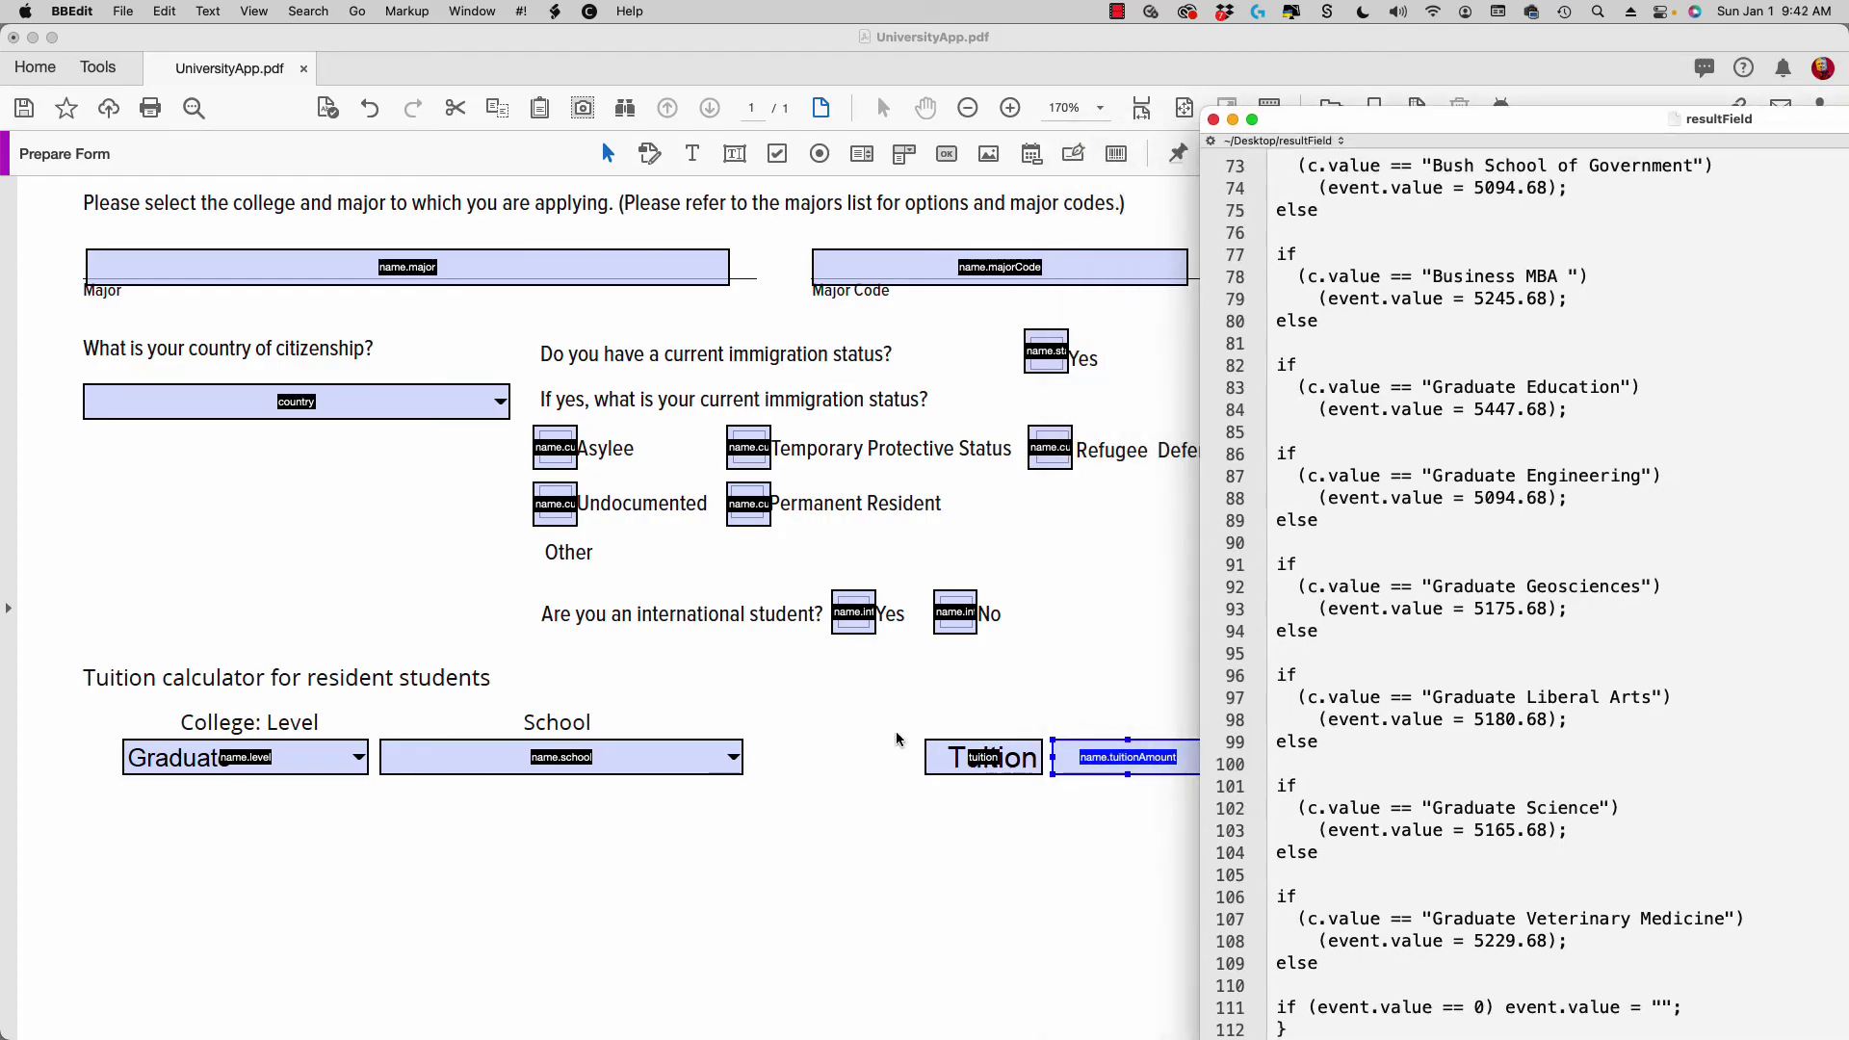
- Close the script window and switch the form to Preview mode
left_click(1214, 120)
left_click(1707, 176)
left_click(1690, 154)
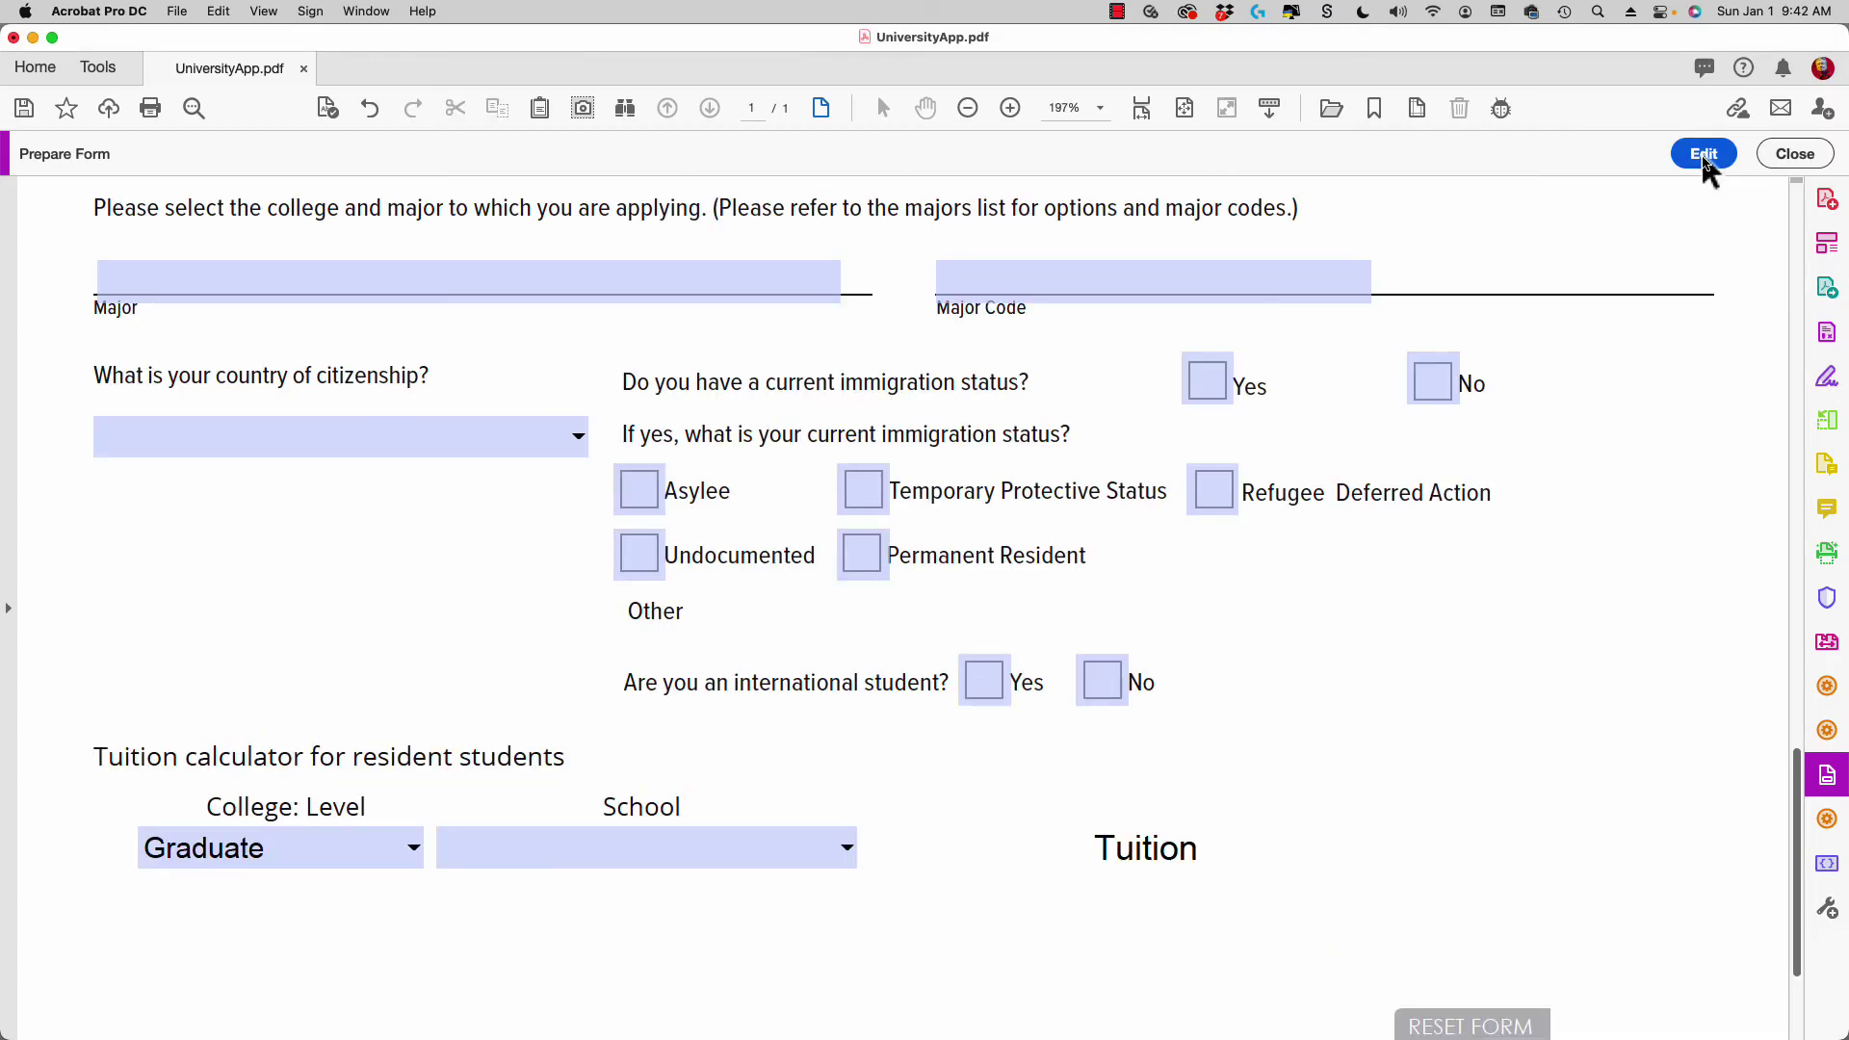
- Choose UnderGraduate and Engineering to get a Tuition of $7,204.85
left_click(415, 849)
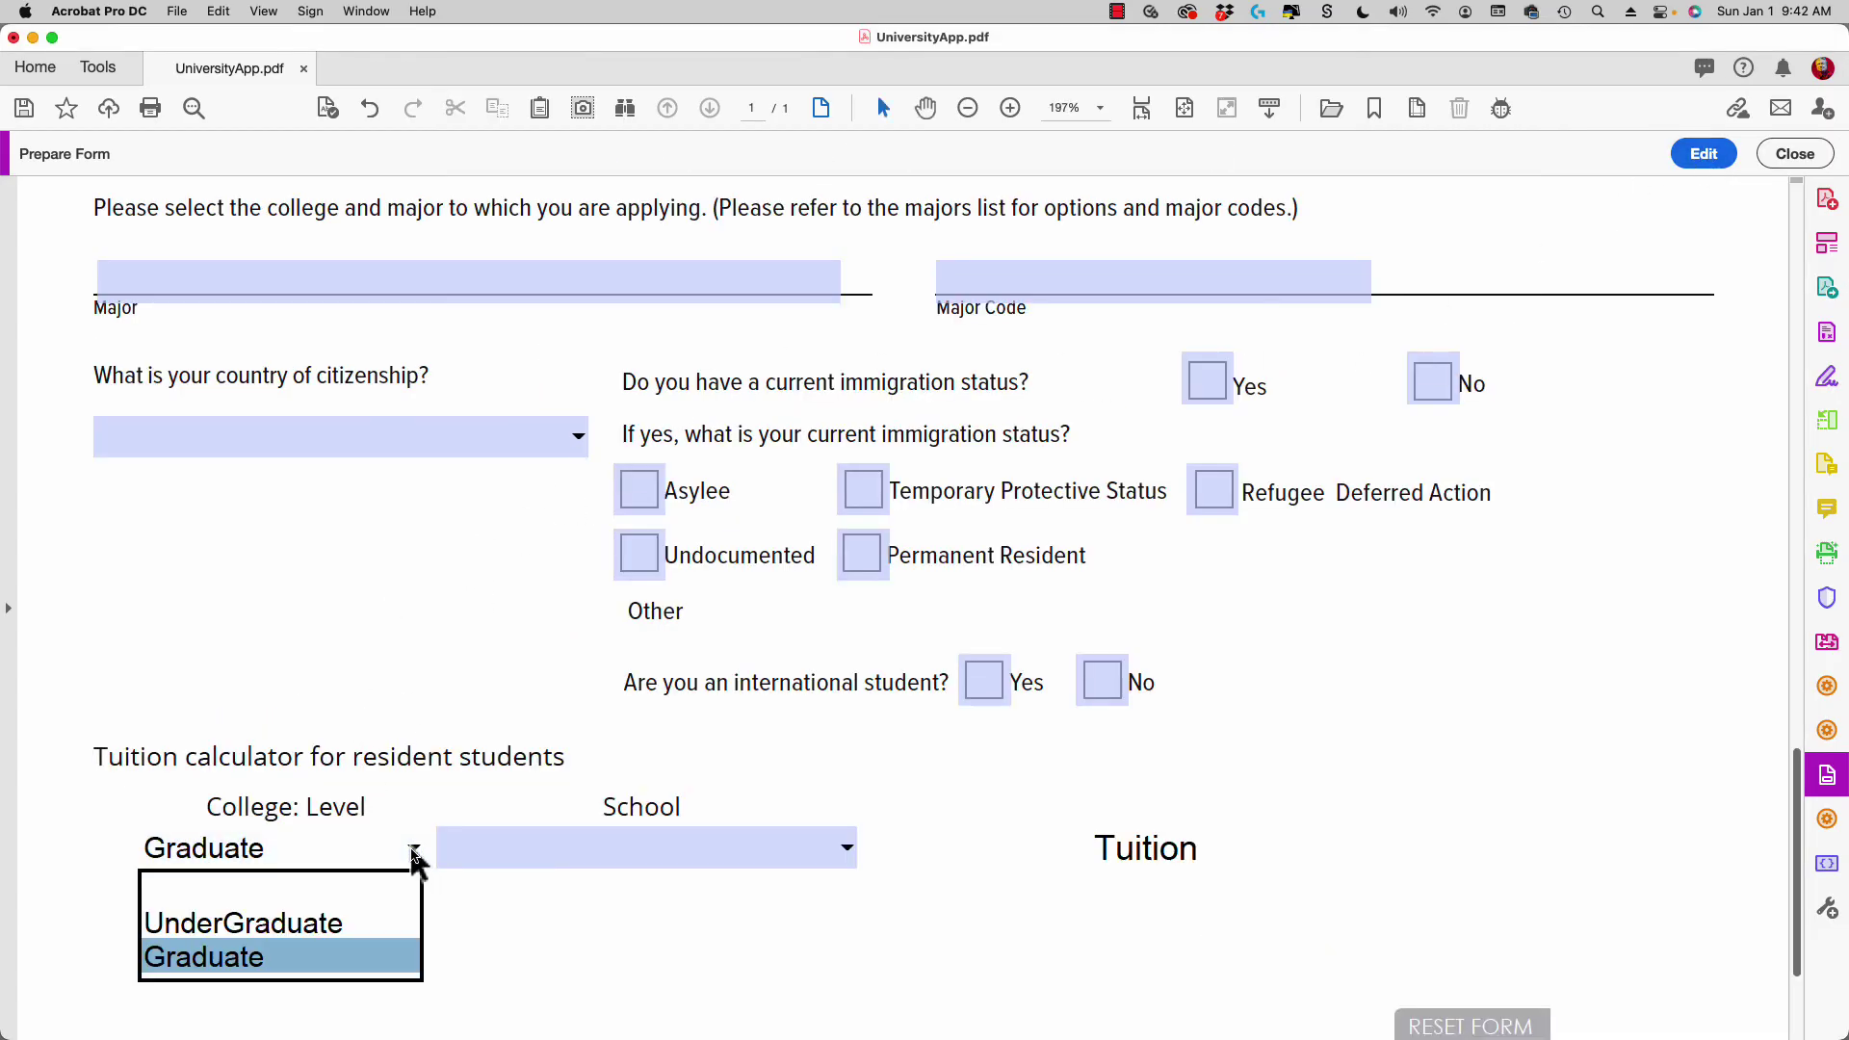
left_click(330, 927)
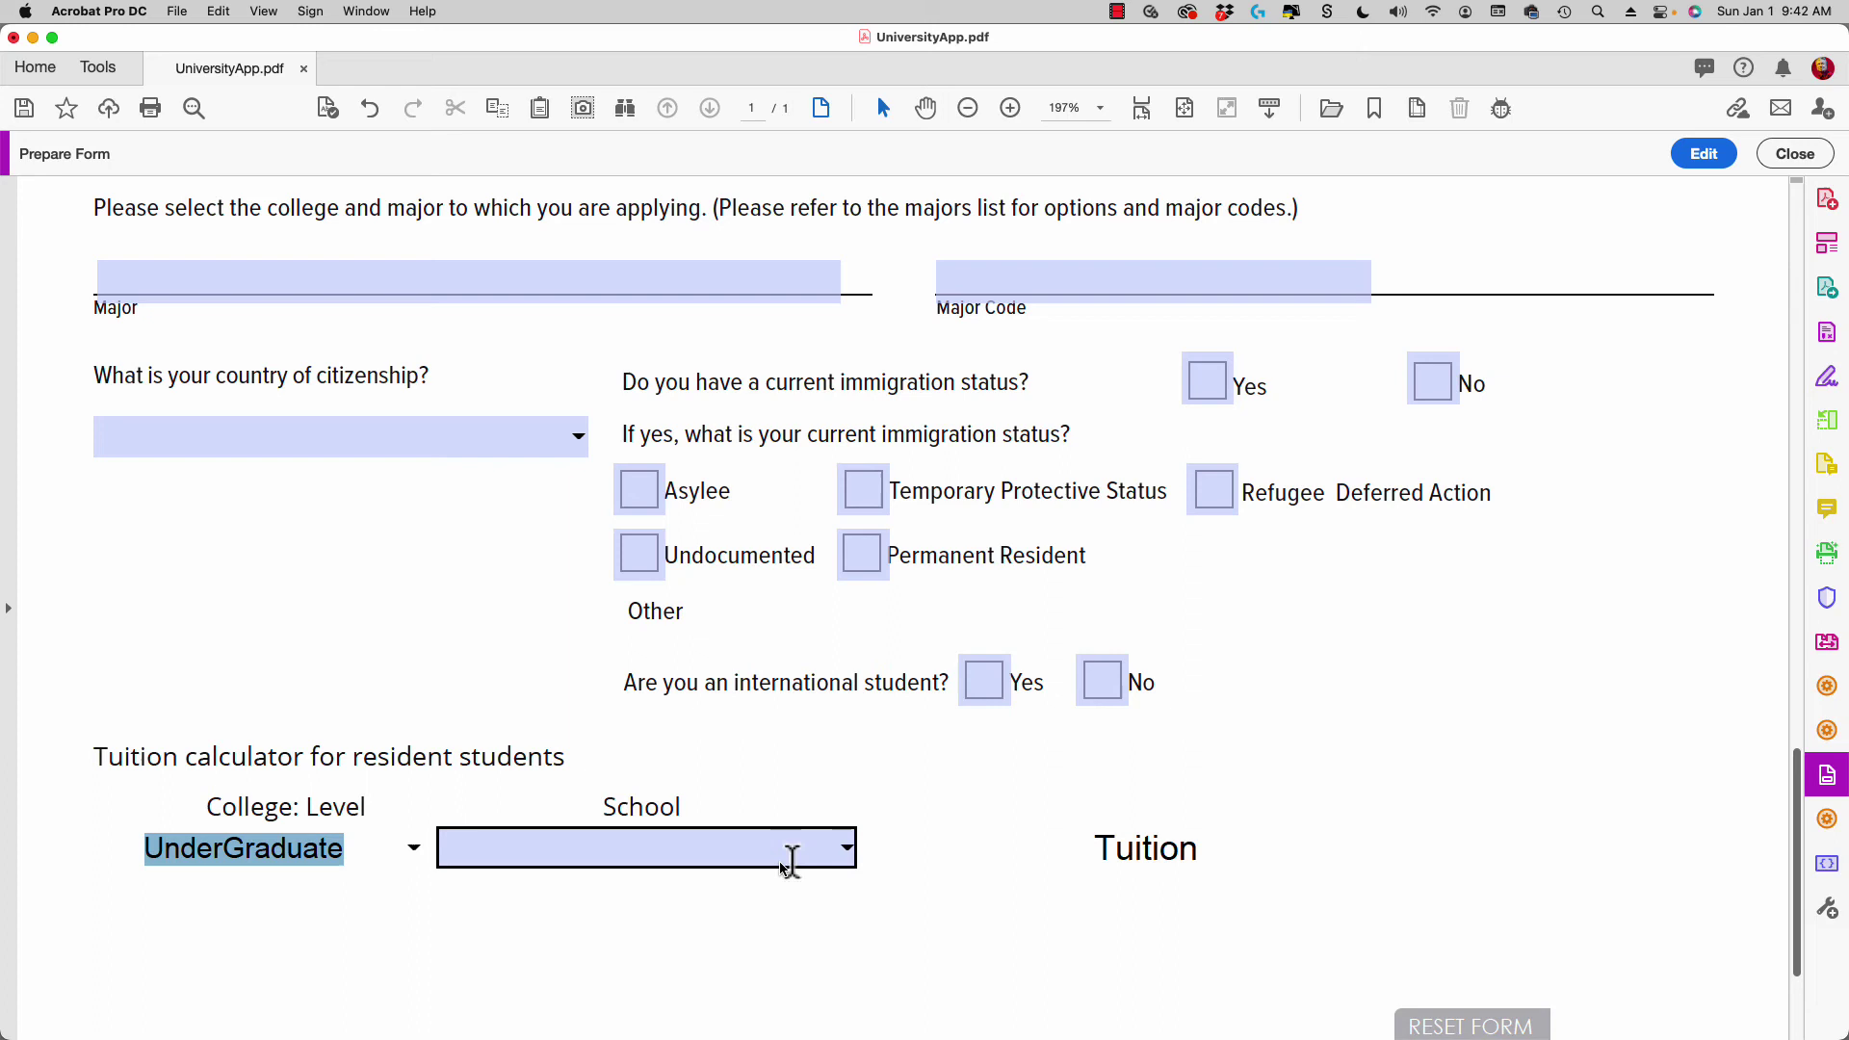
left_click(848, 850)
scroll(1052, 568, "down", 2)
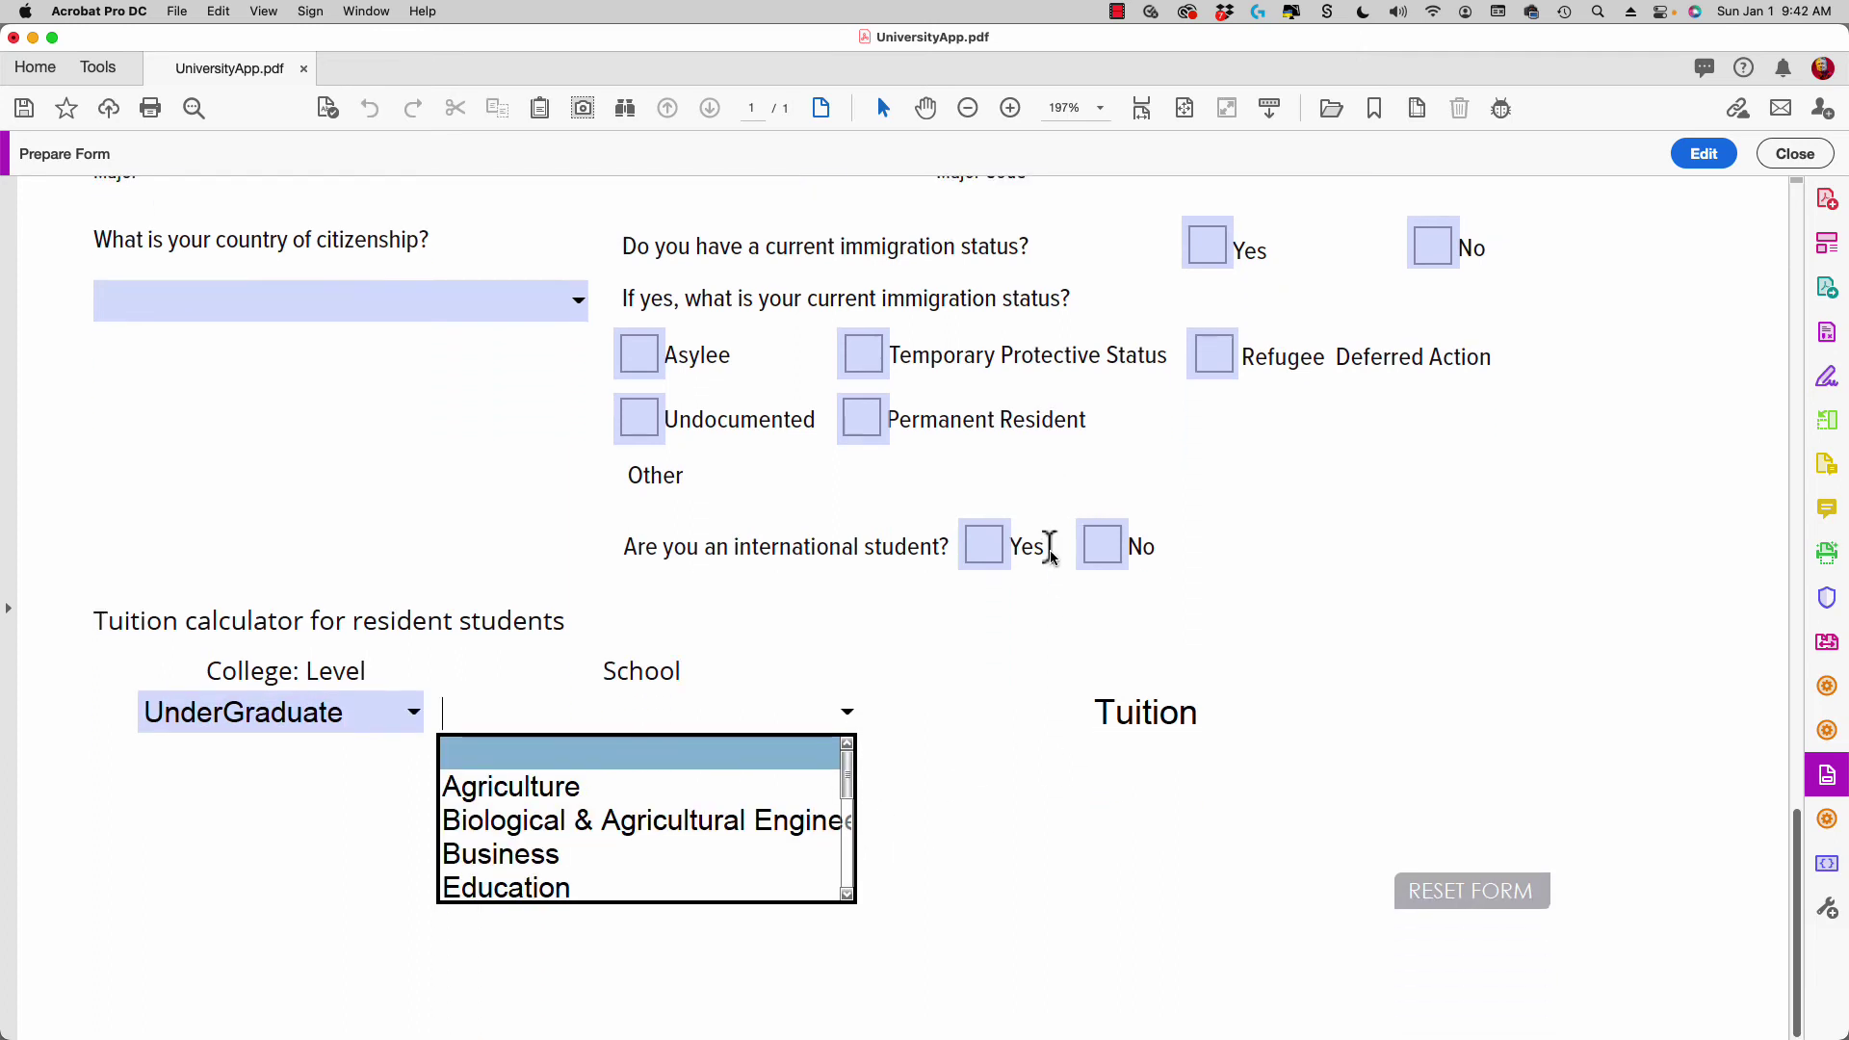
left_click_drag(852, 795, 847, 837)
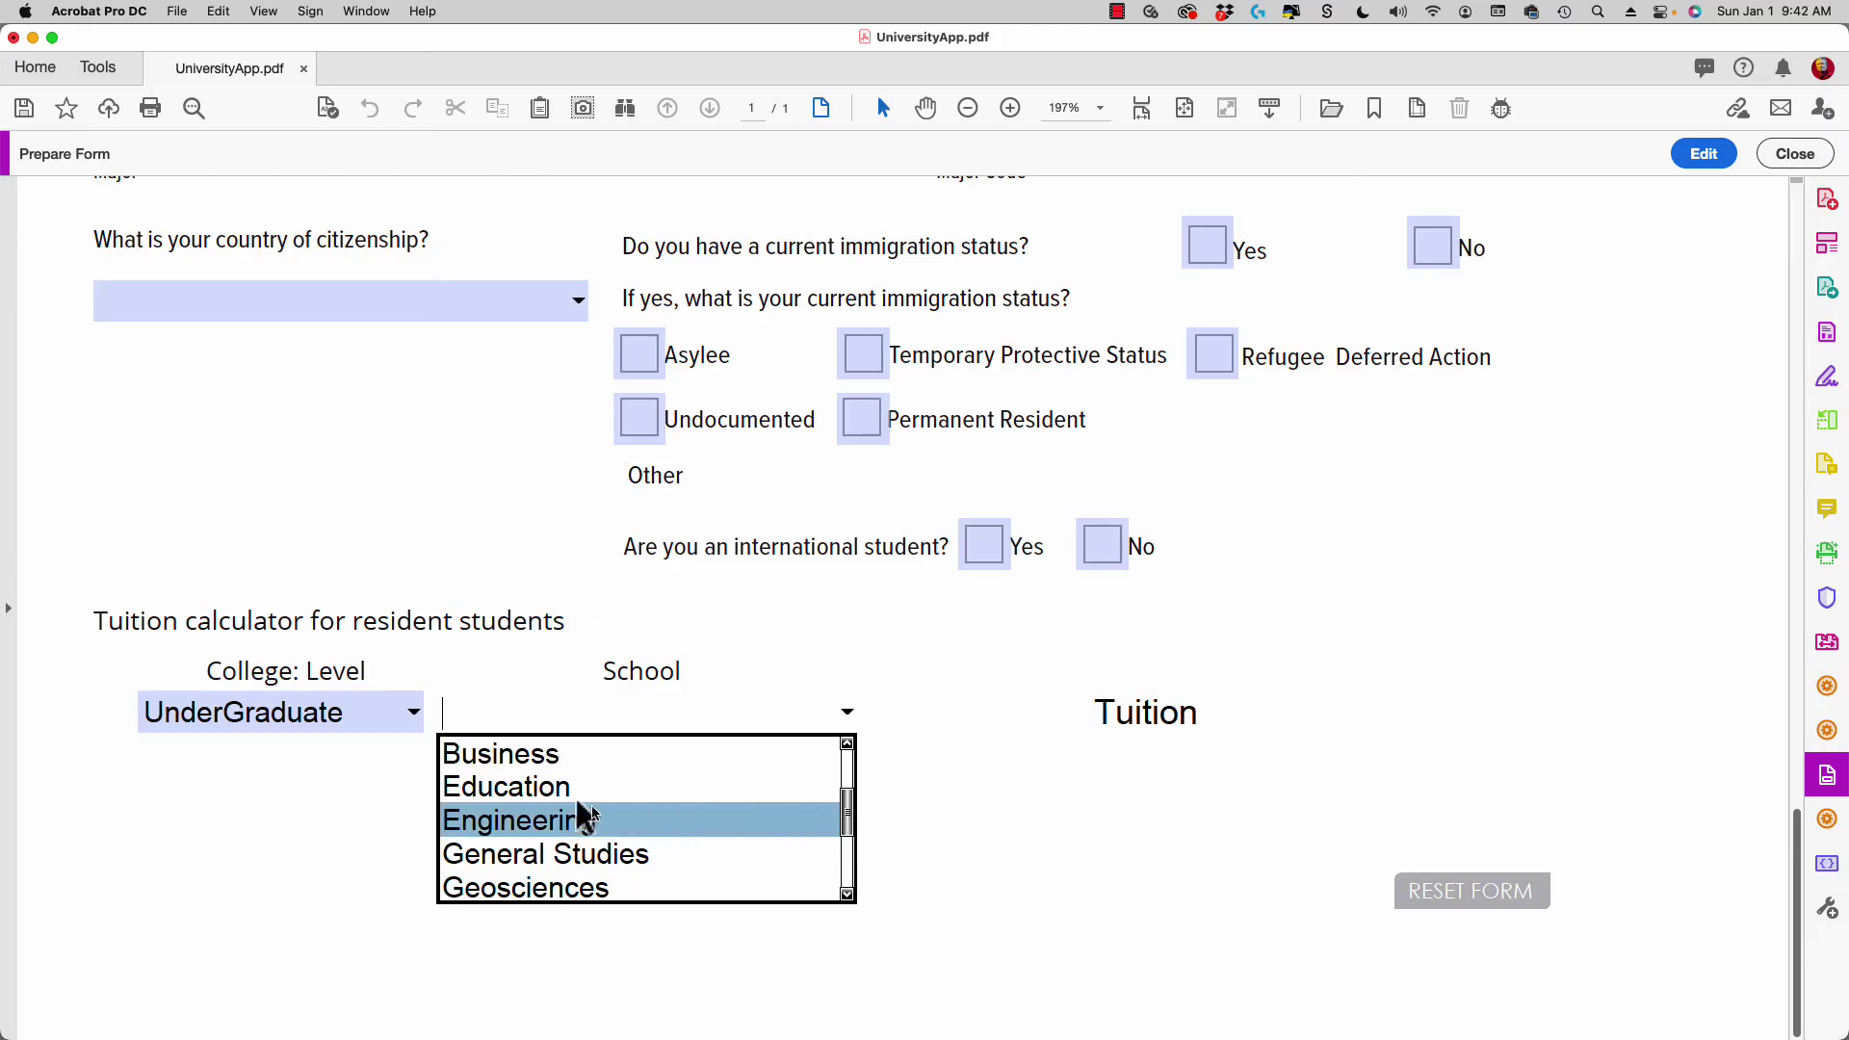
left_click(536, 824)
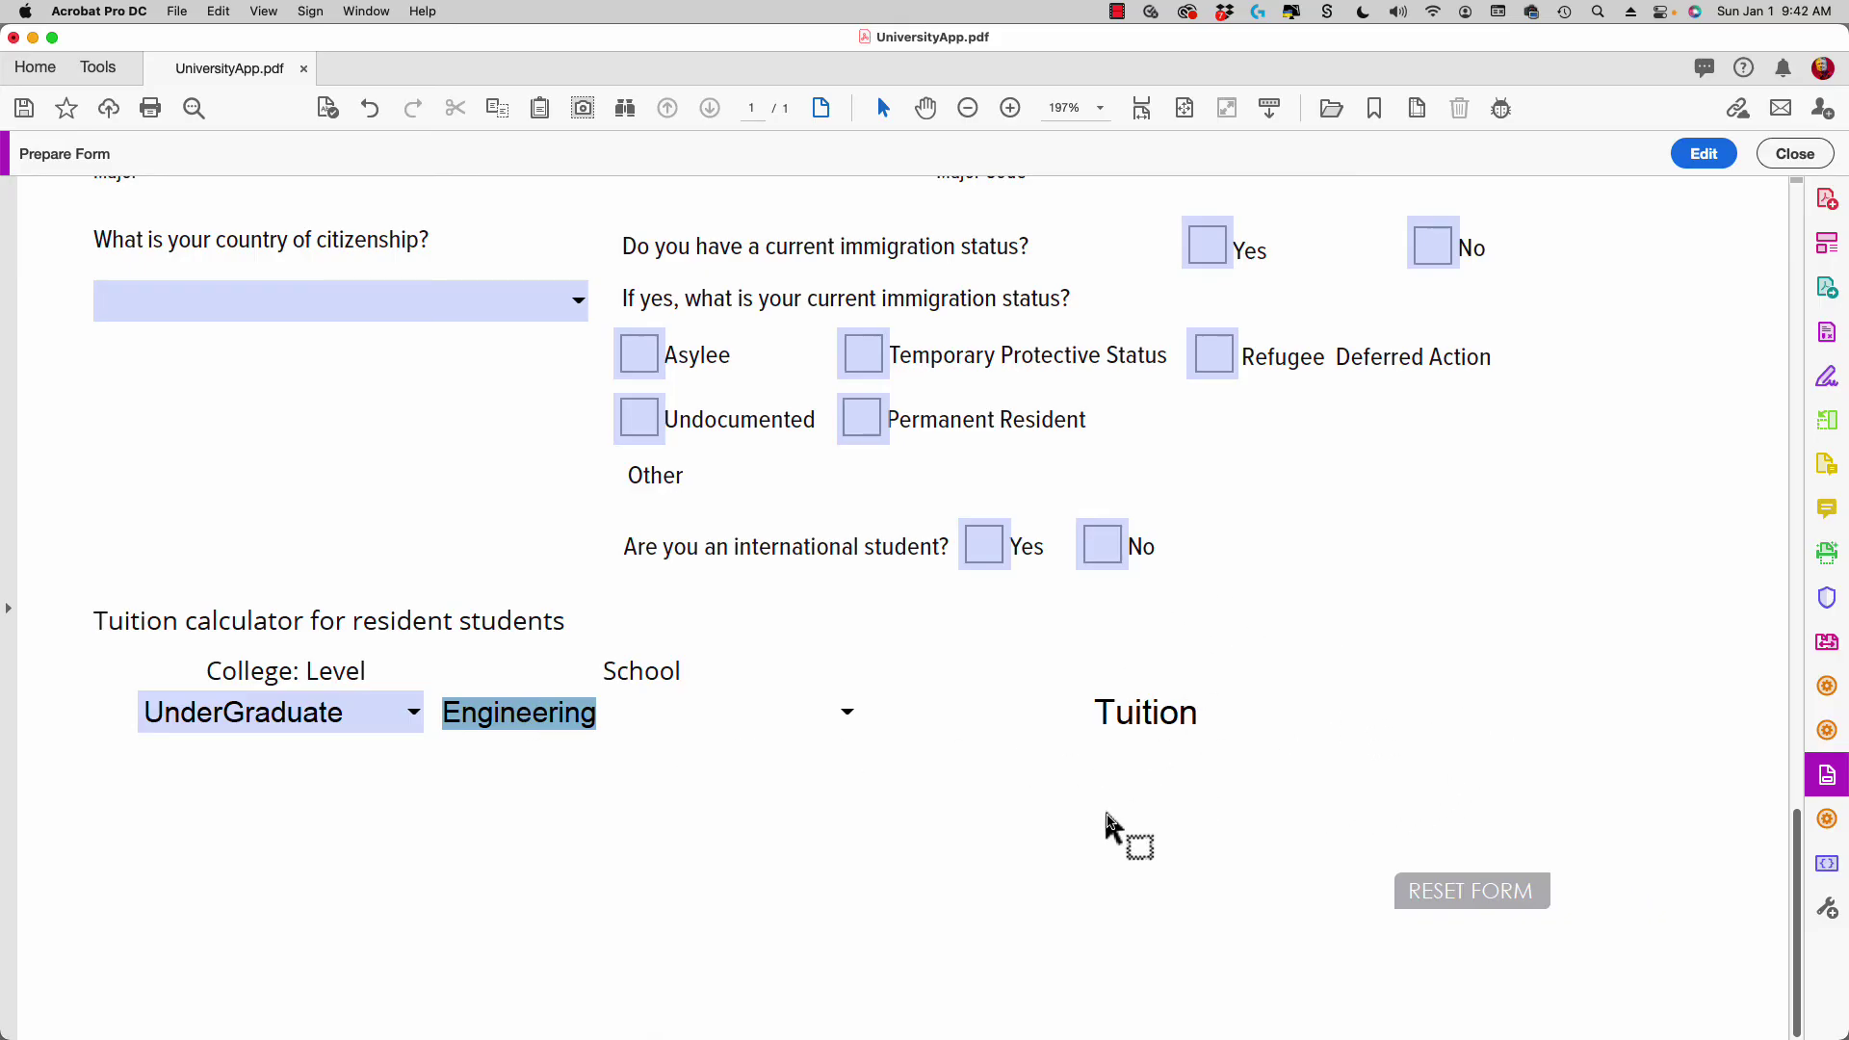
key("Tab")
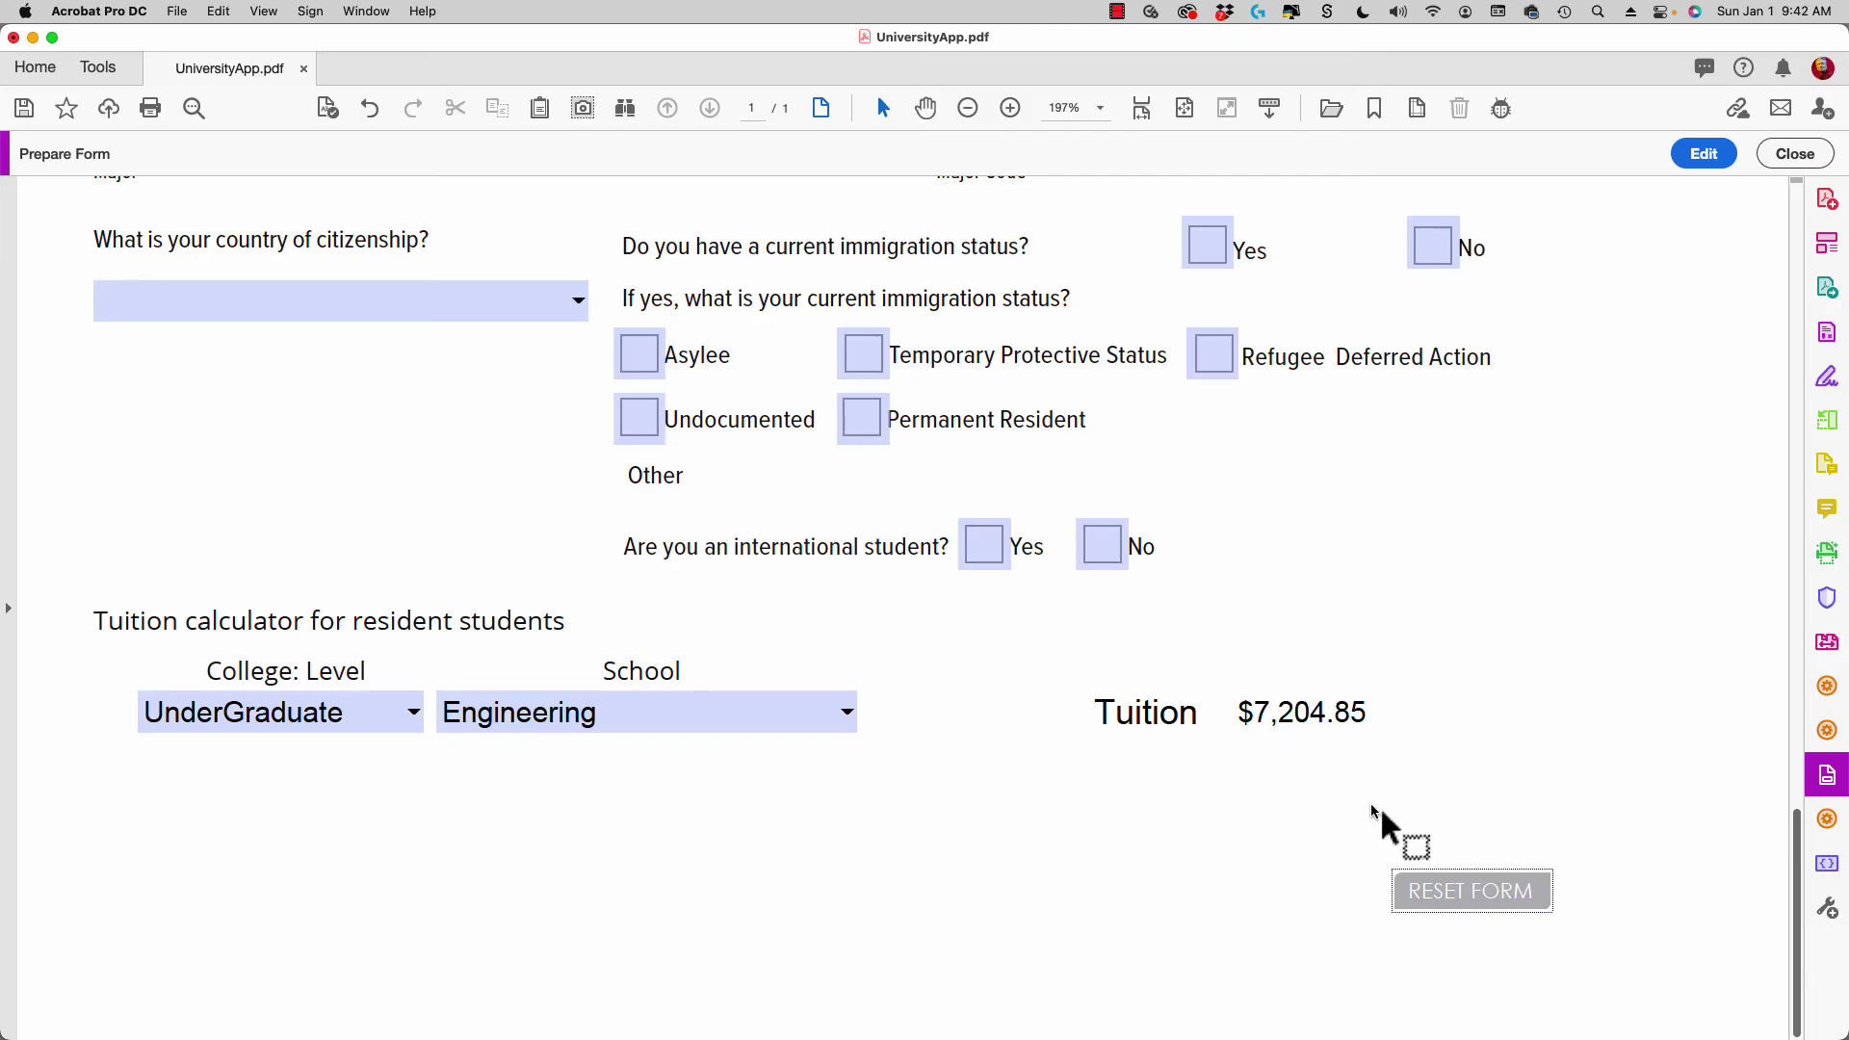
- Reset the form and choose UnderGraduate with Agriculture, giving a Tuition of $6,654.77
left_click(1440, 903)
left_click(656, 721)
left_click(401, 707)
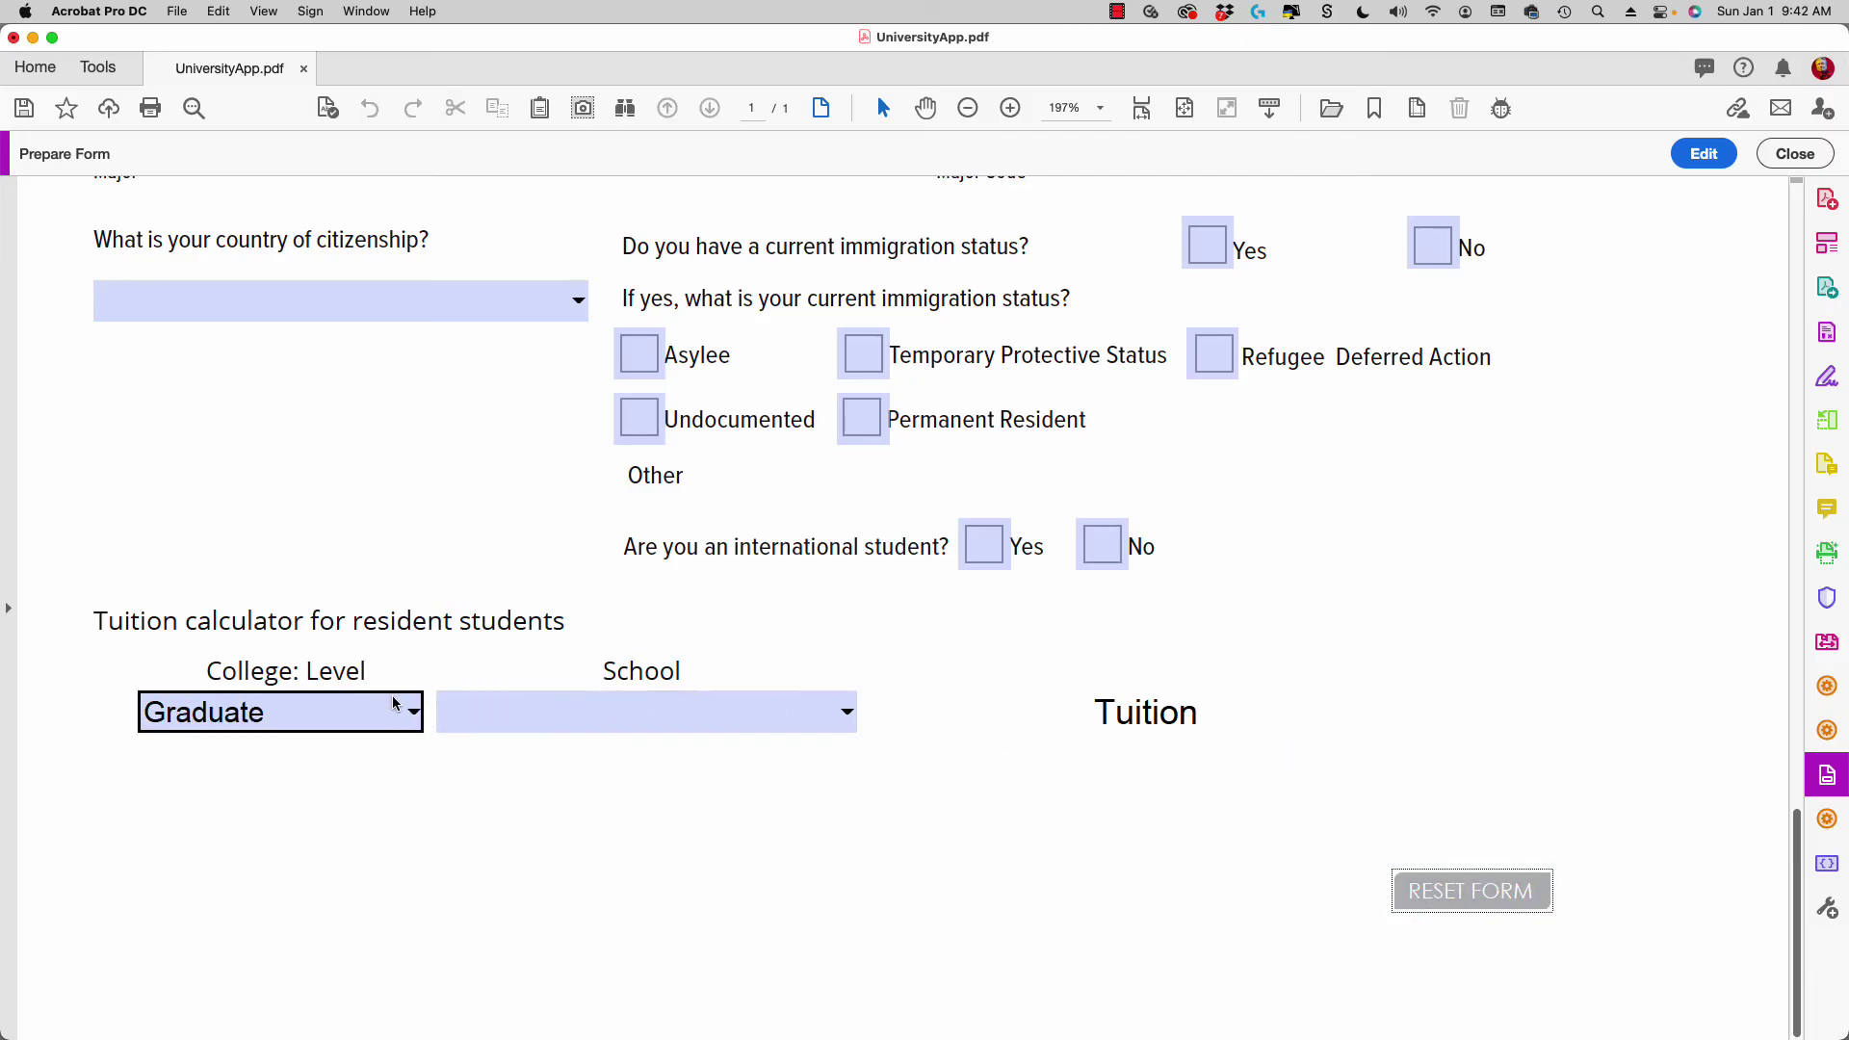
left_click(414, 718)
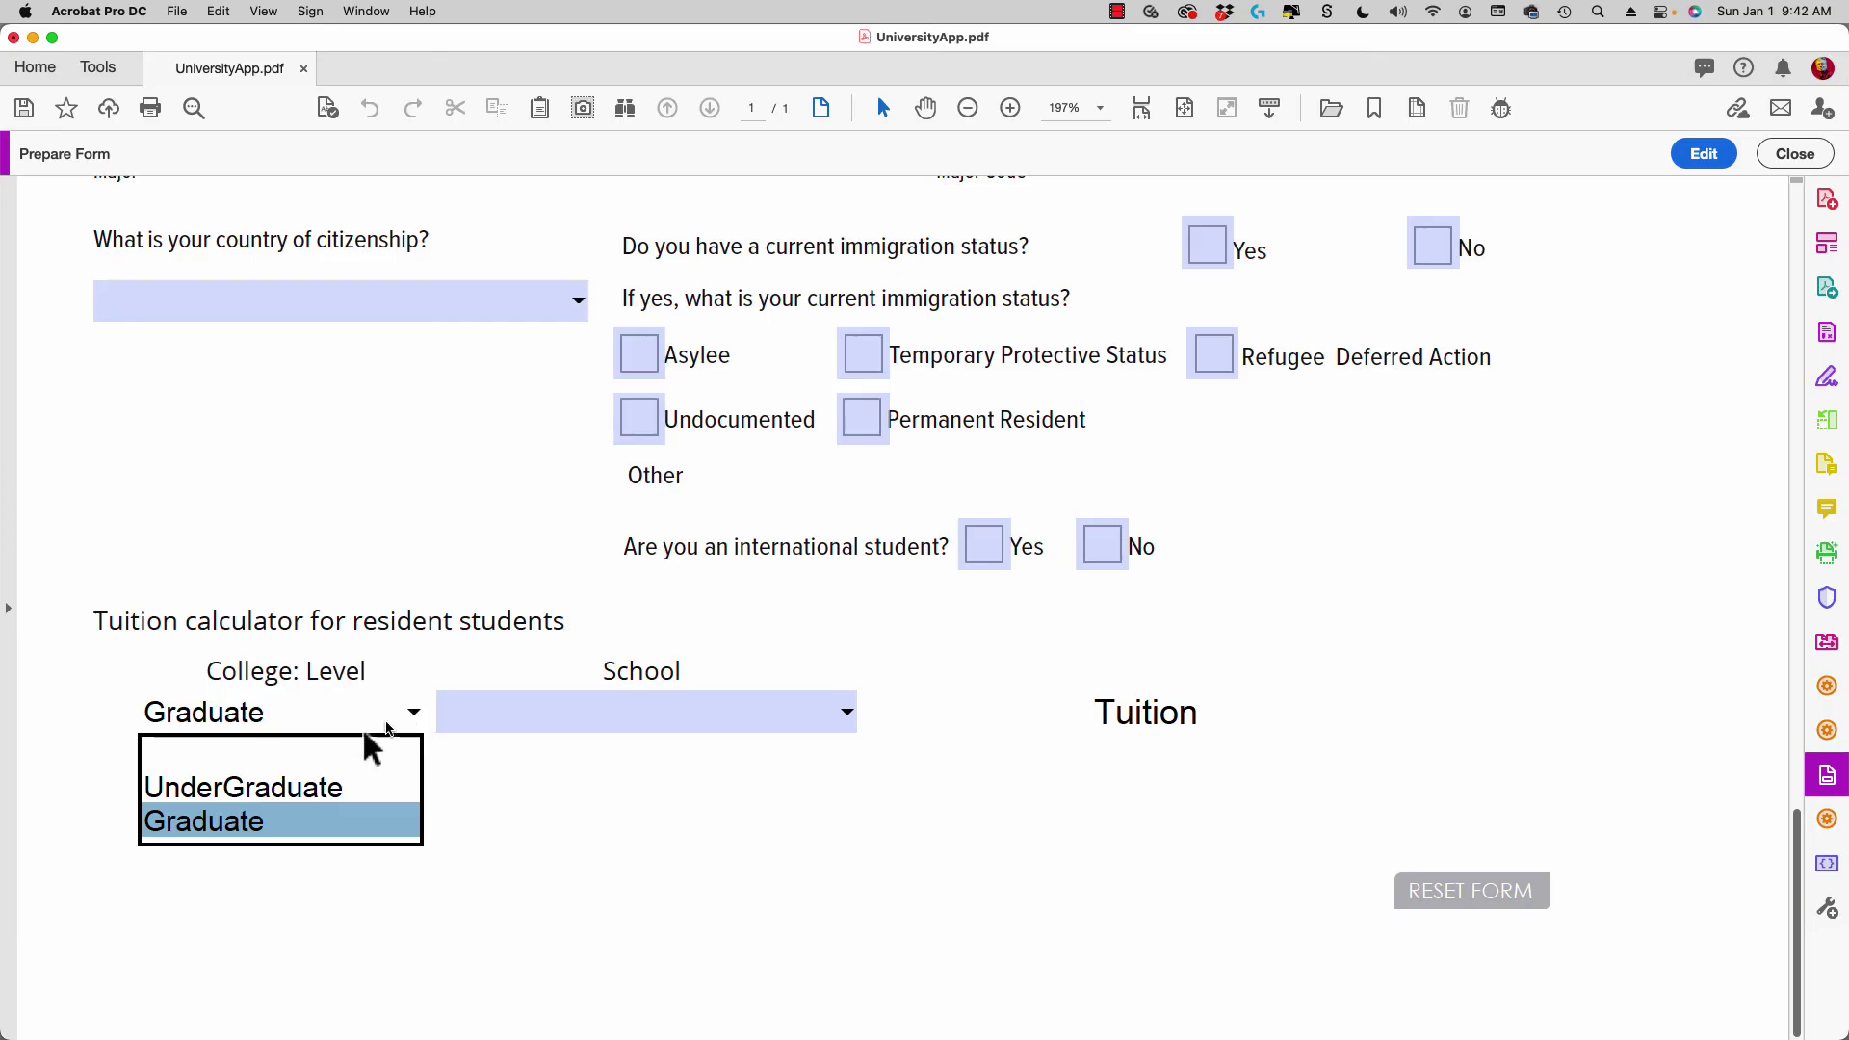
left_click(312, 793)
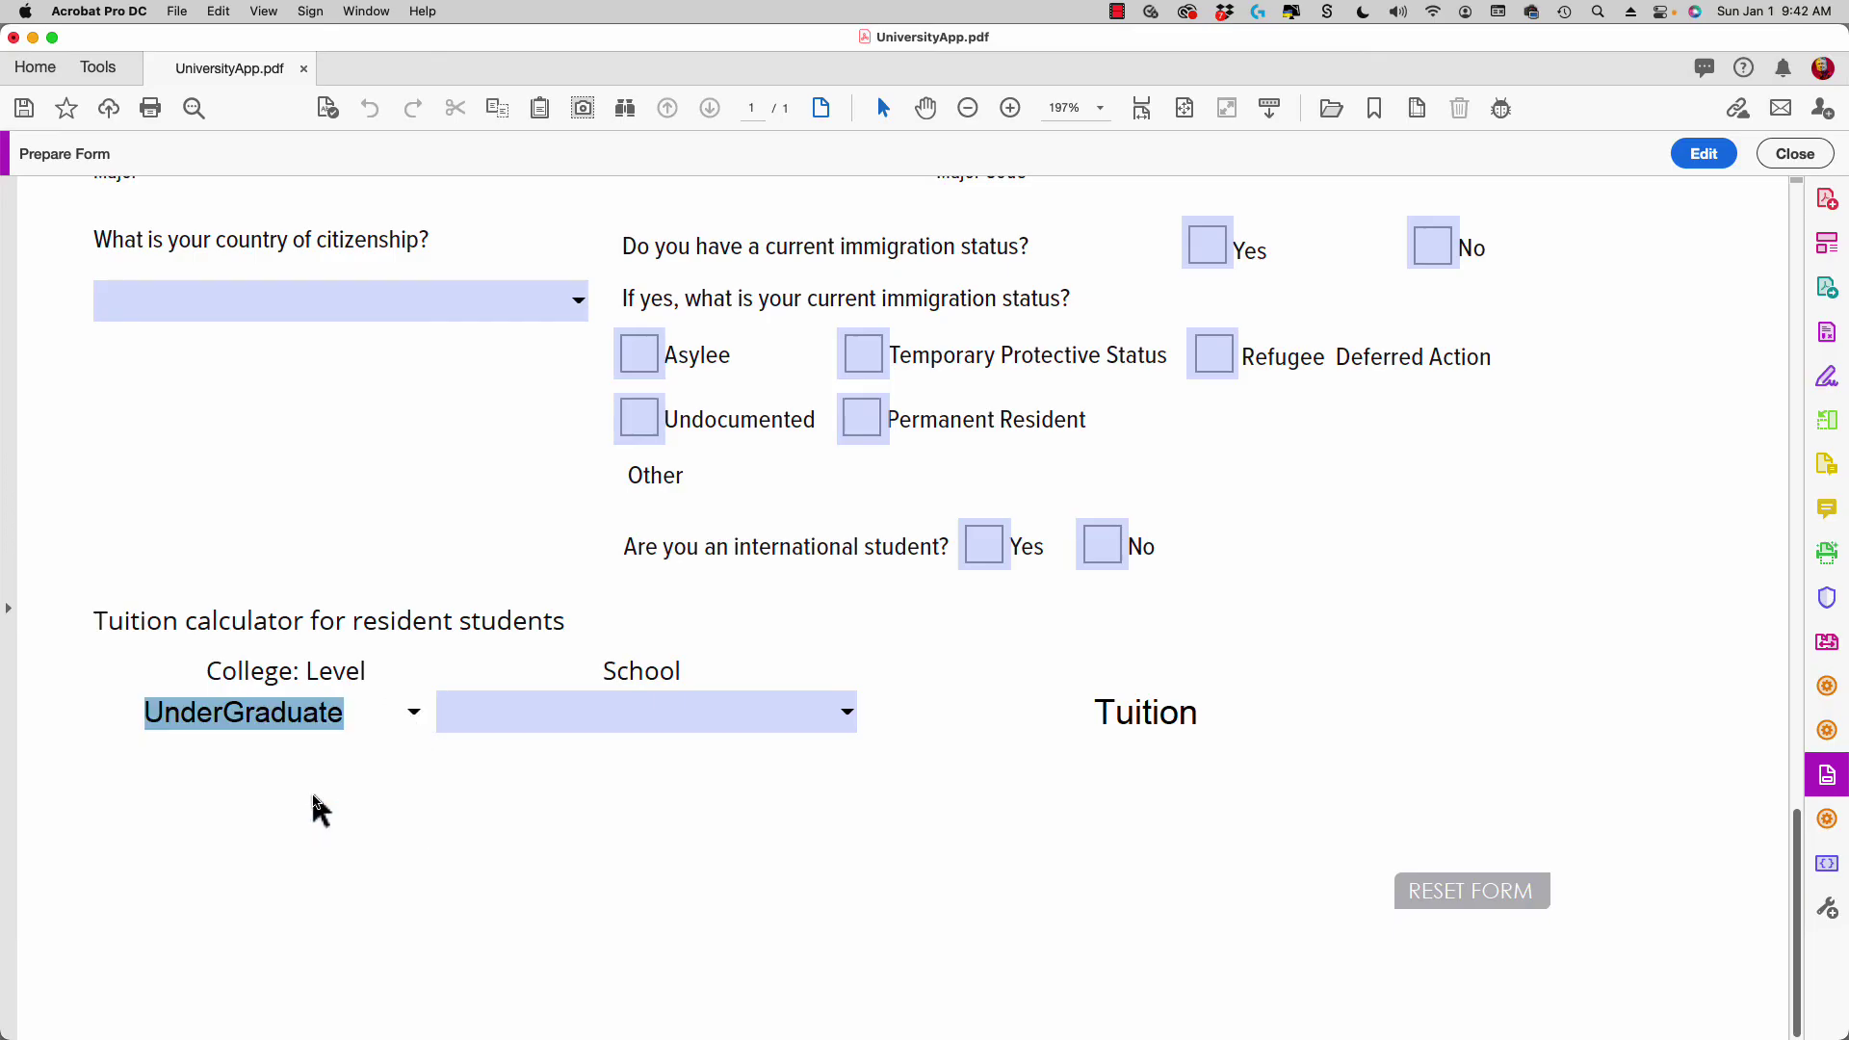
left_click(846, 713)
left_click(547, 801)
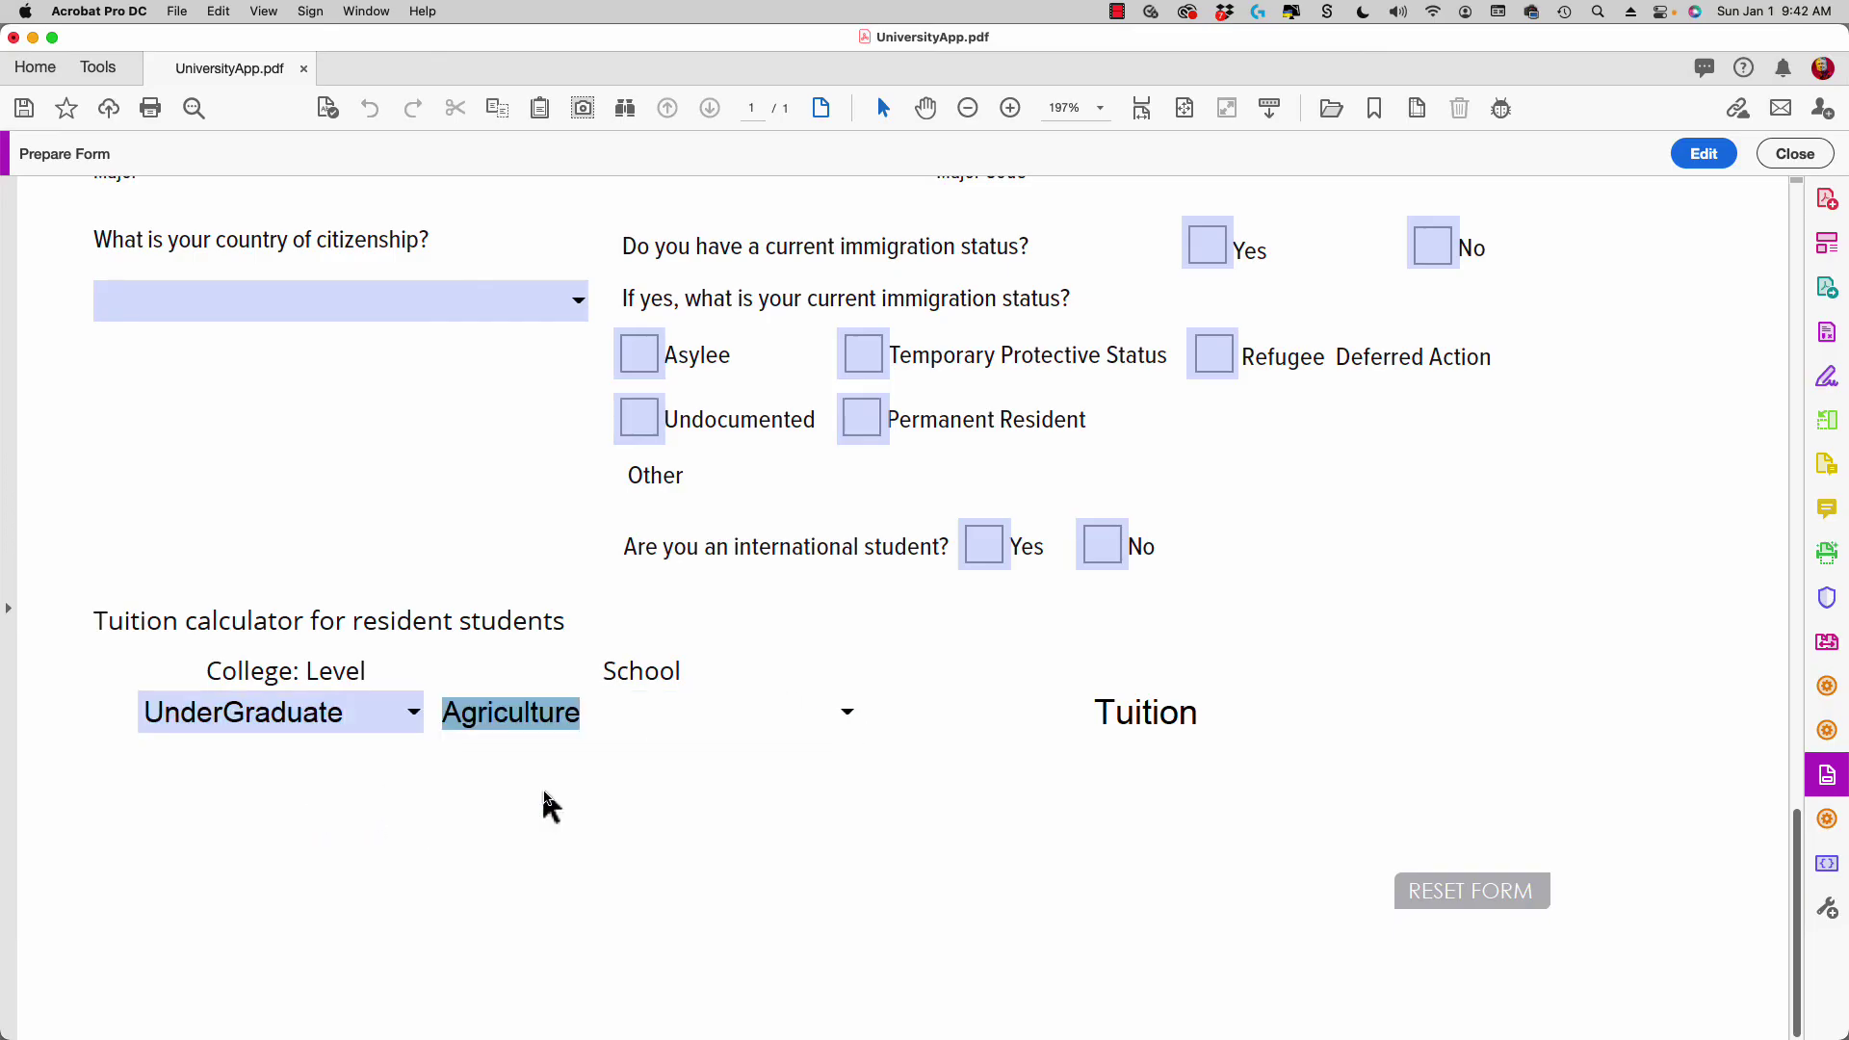
key("Tab")
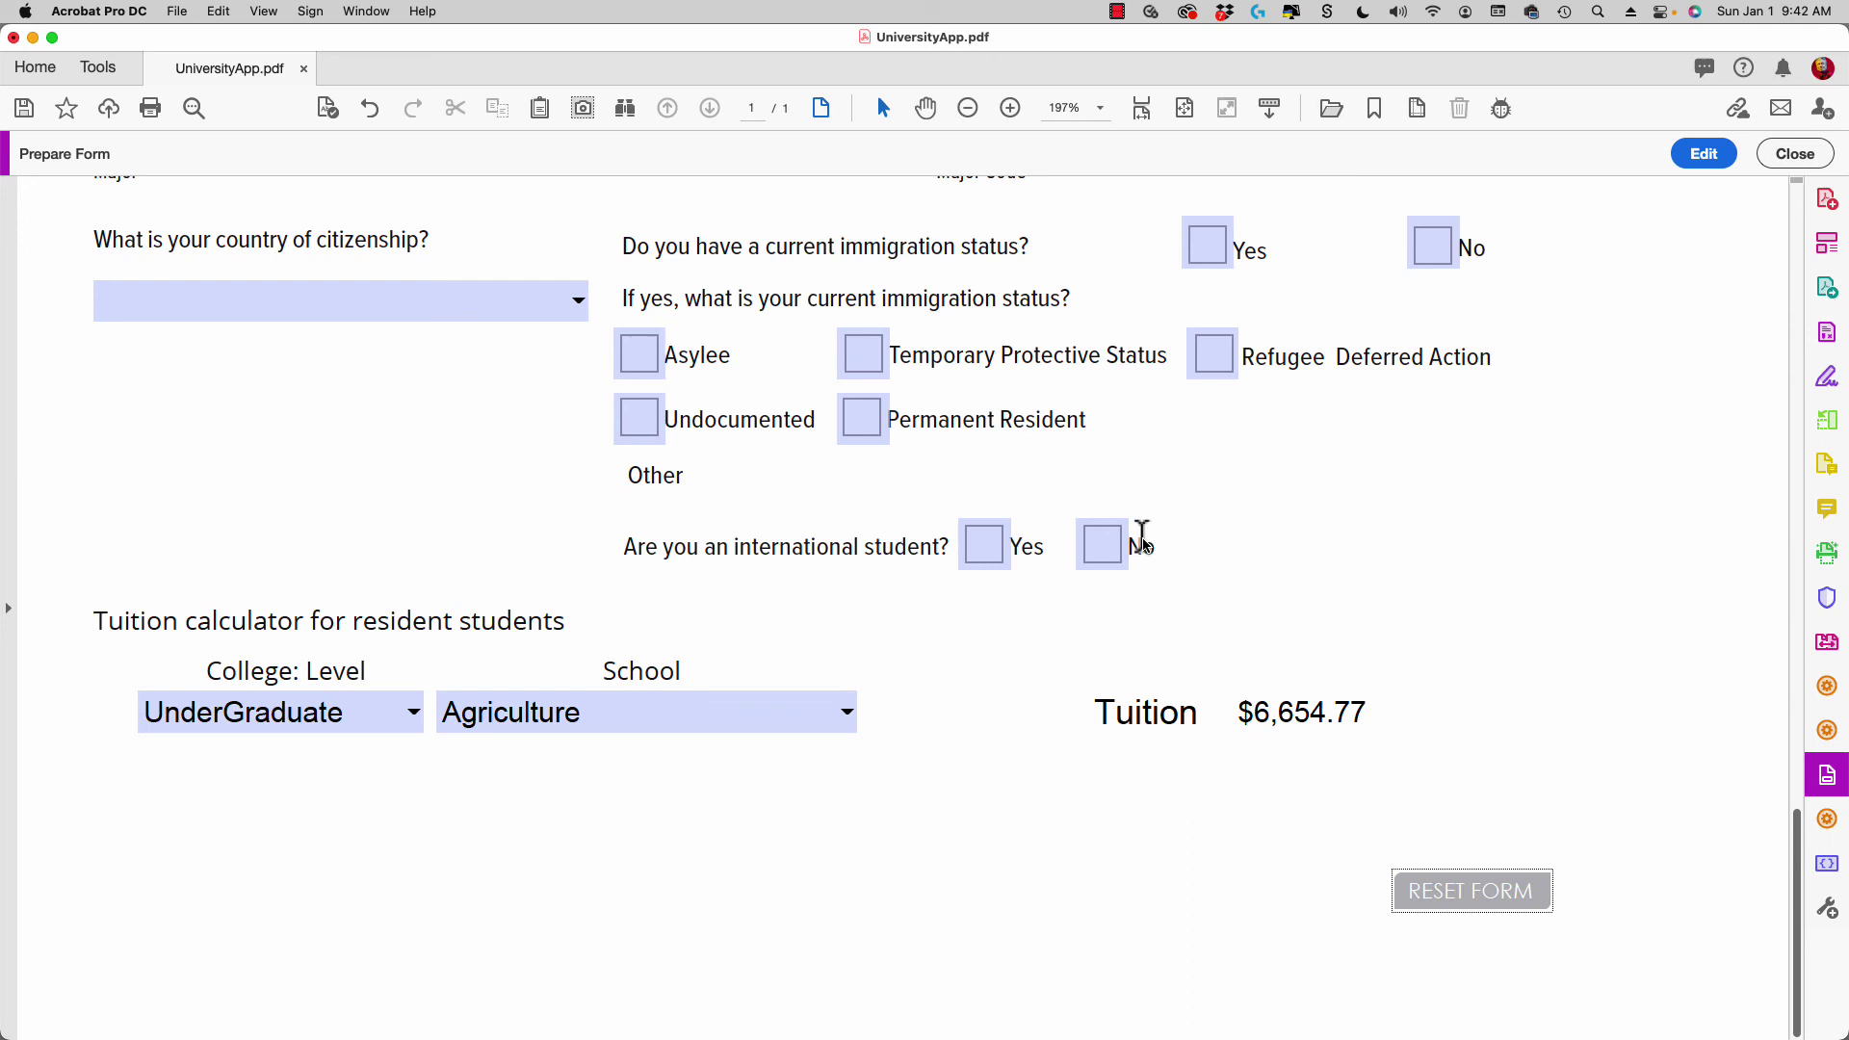
left_click(1147, 751)
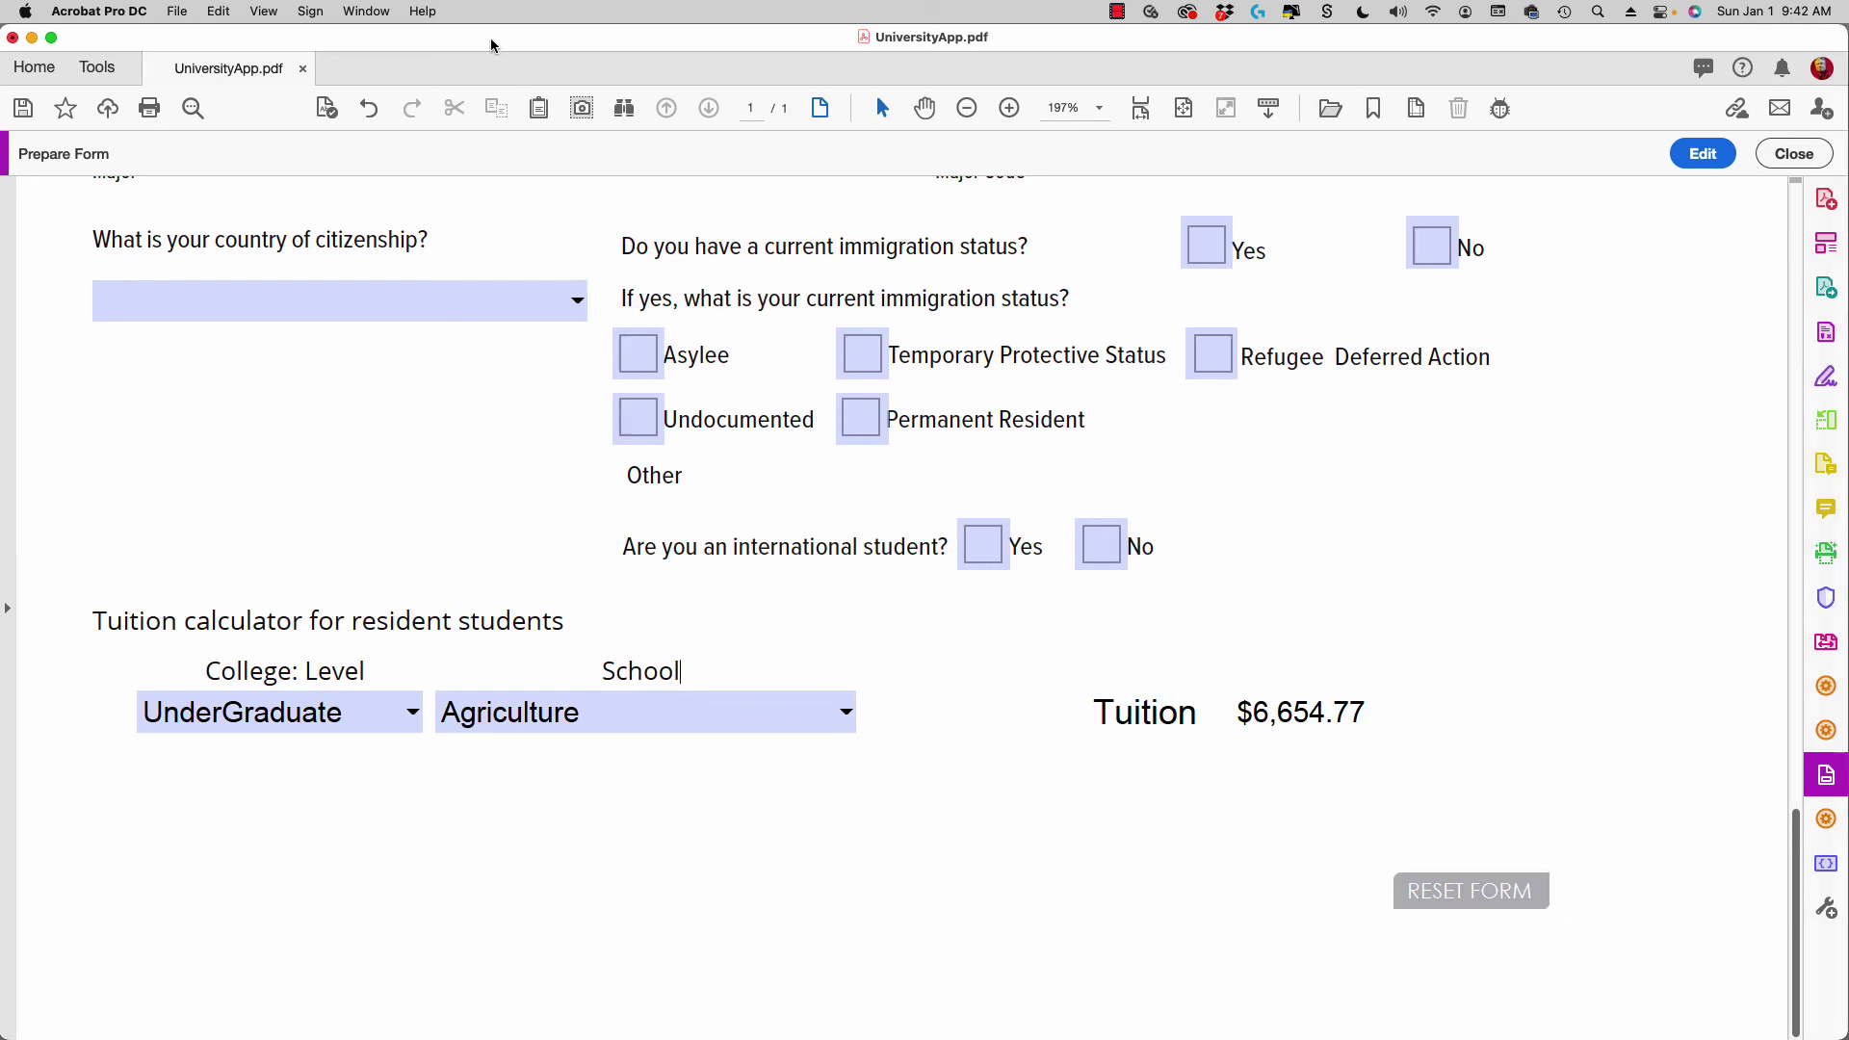
left_click_drag(501, 41, 531, 26)
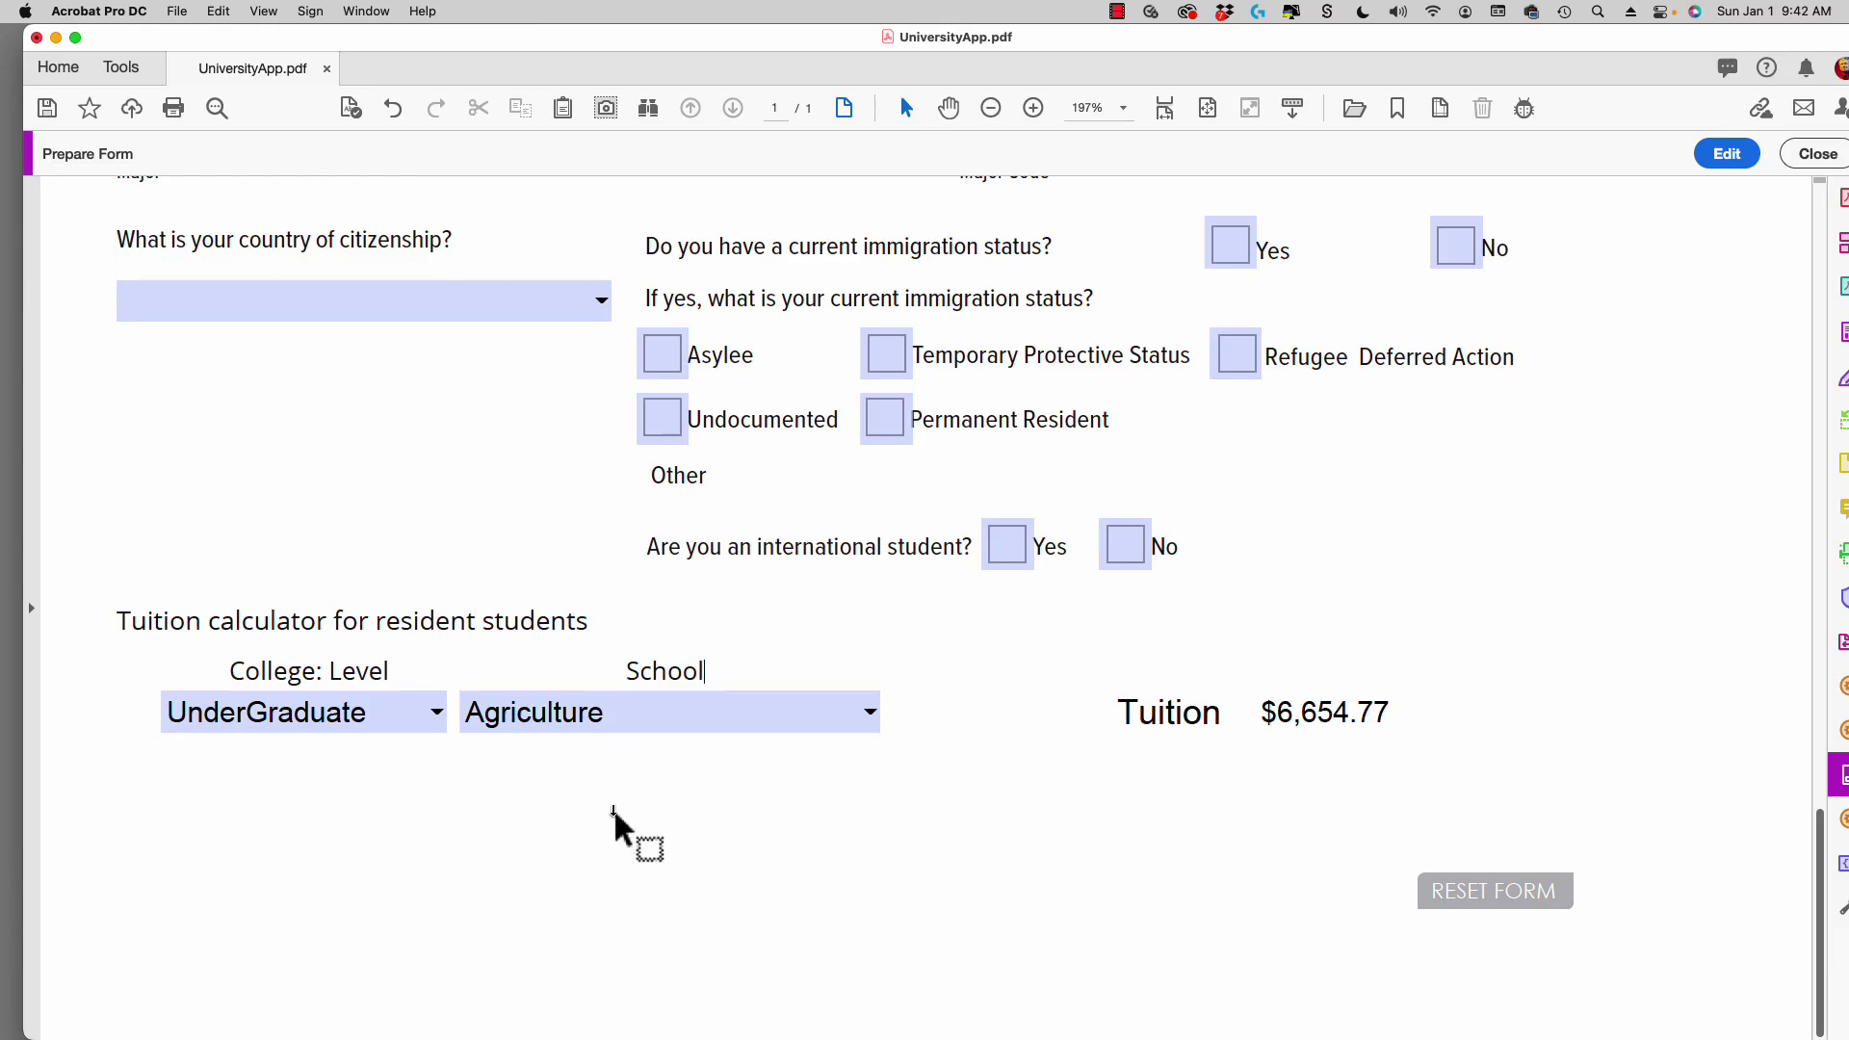